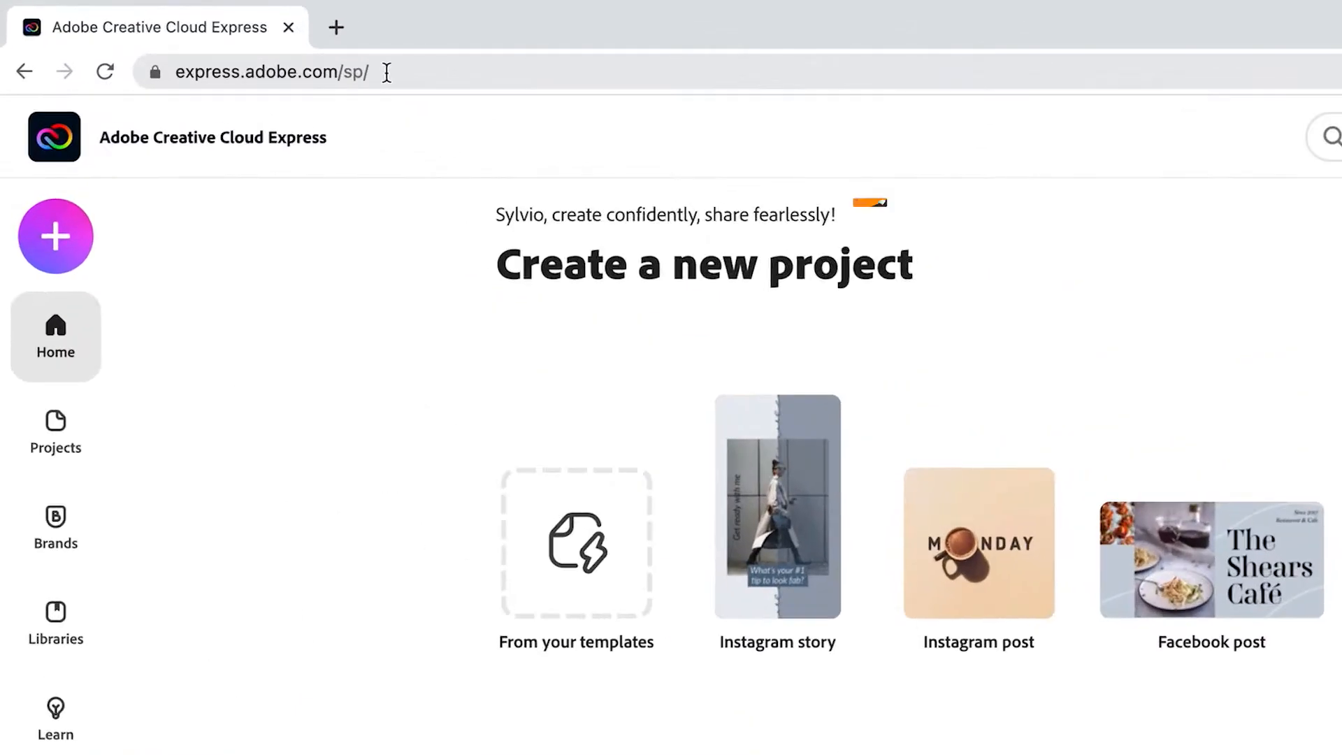
left_click_drag(164, 31, 116, 33)
left_click_drag(272, 72, 176, 75)
left_click(376, 68)
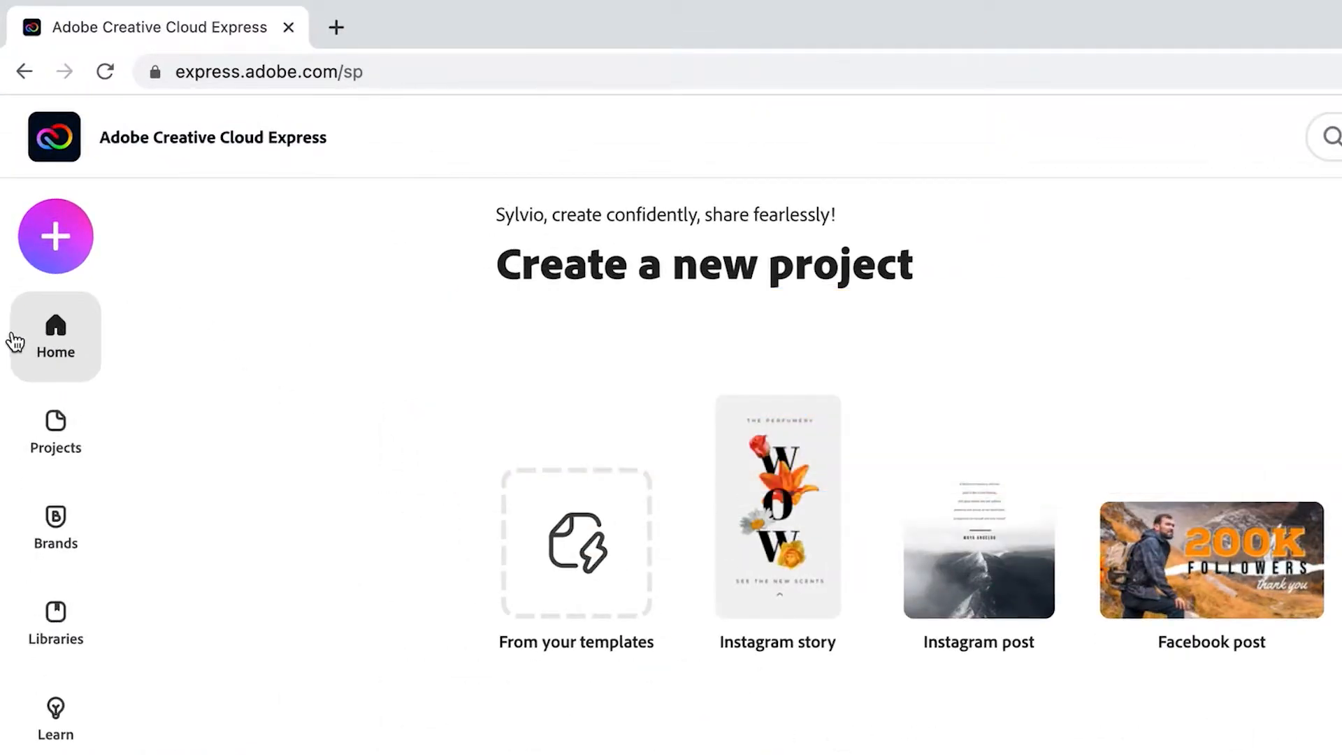
Create a new web page project and enter "Learn from Nature" as its title.
left_click(59, 271)
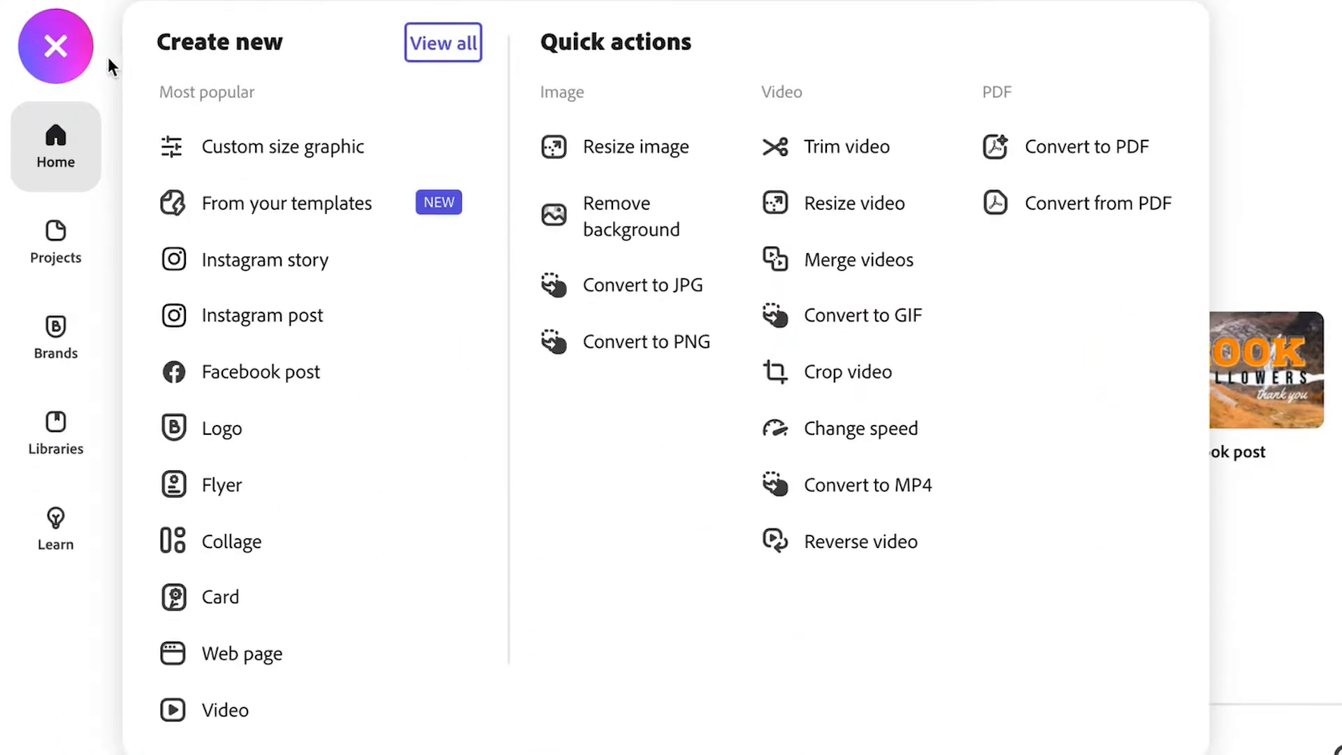
left_click(272, 651)
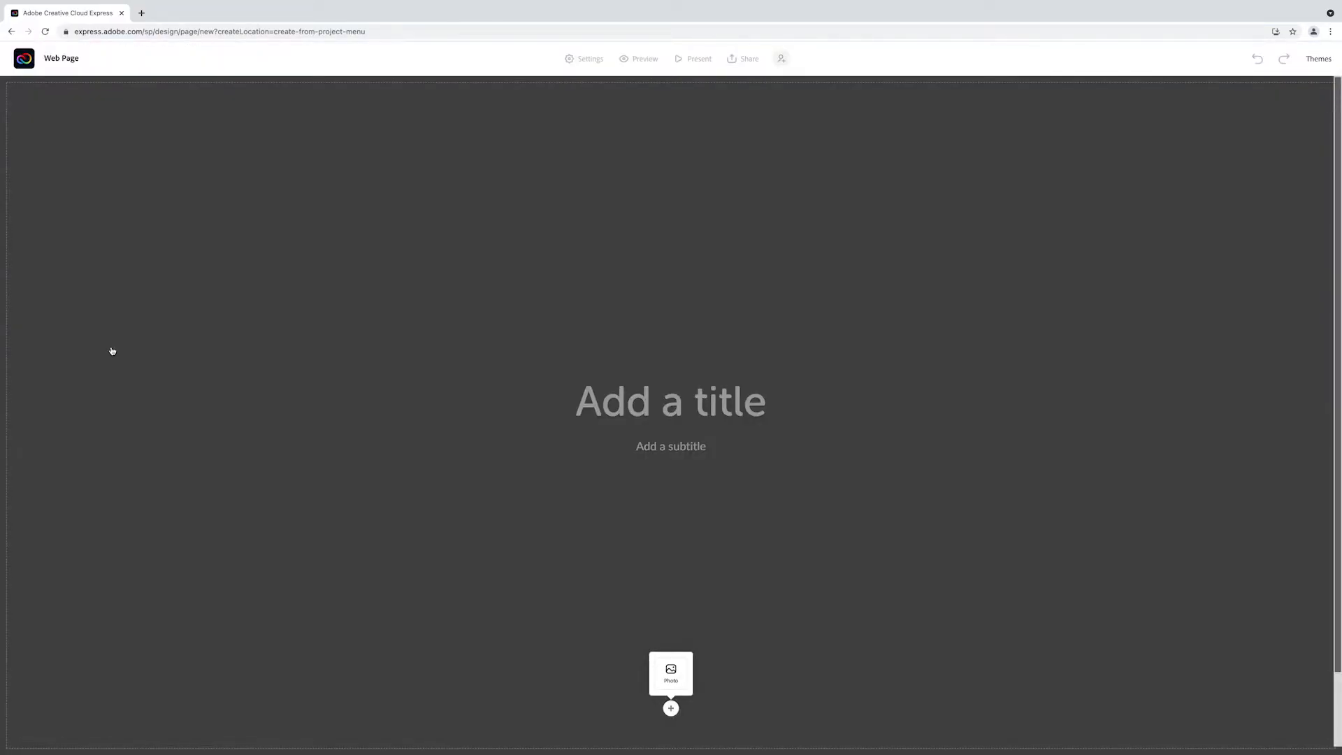
left_click(649, 397)
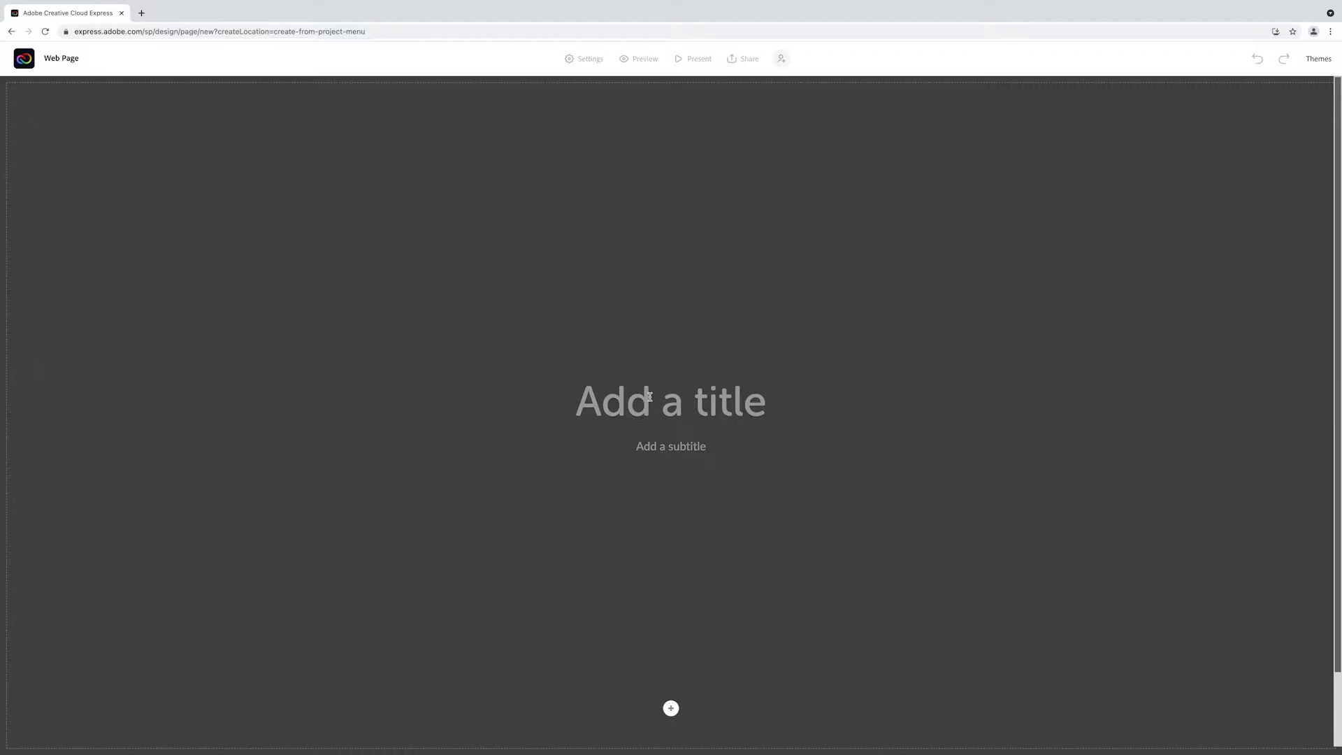
type("Learn f")
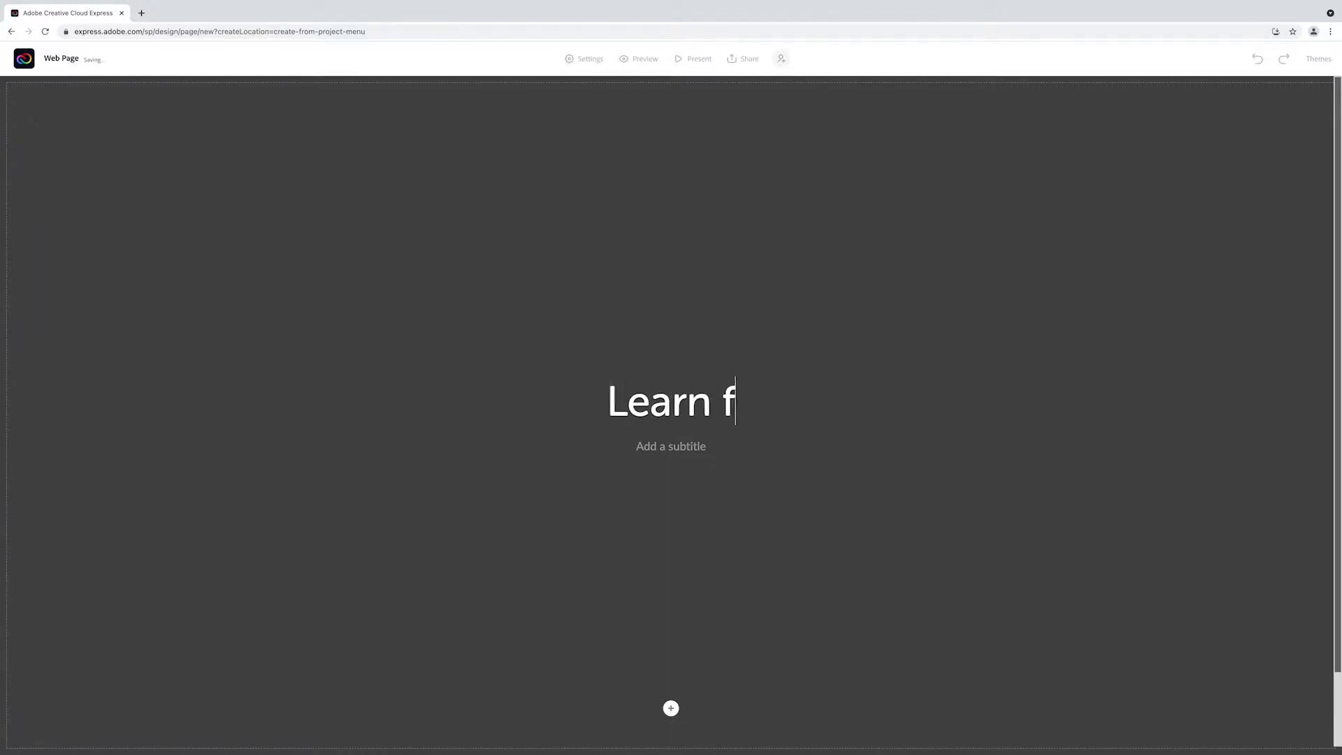
type("rom Nature")
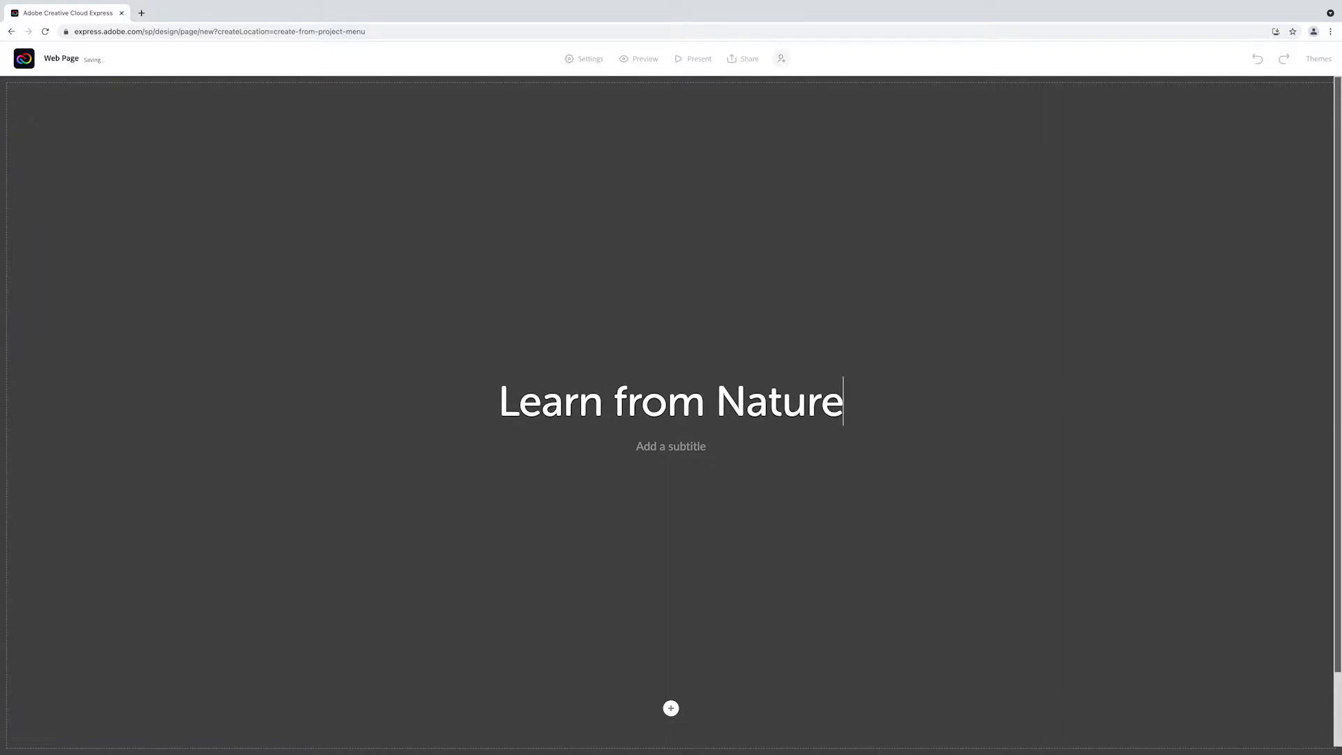
Enter "Adobe Digital Hub" as the subtitle beneath the page title.
left_click(656, 447)
type("Adobe")
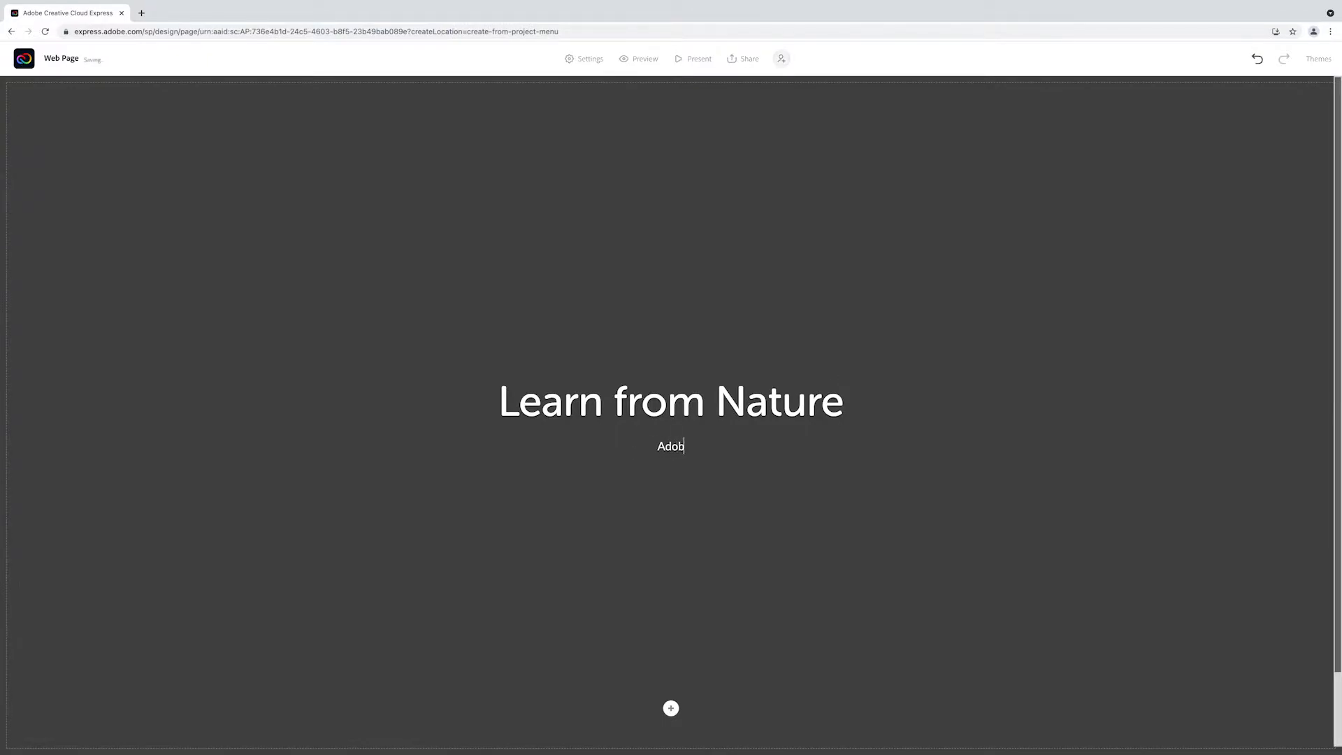
type(" Digital Hub")
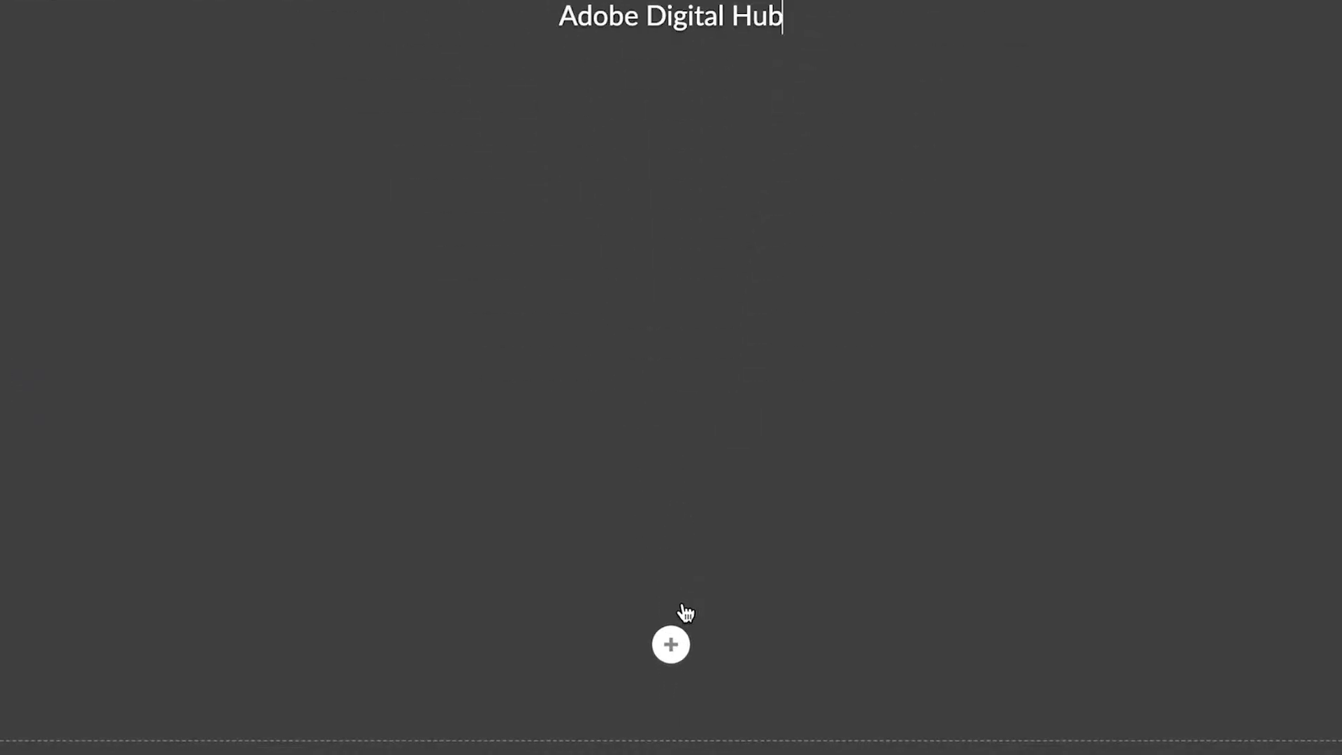
Search the free photos for "Nature" and use the picture of a tree-lined forest path as the cover background.
left_click(677, 644)
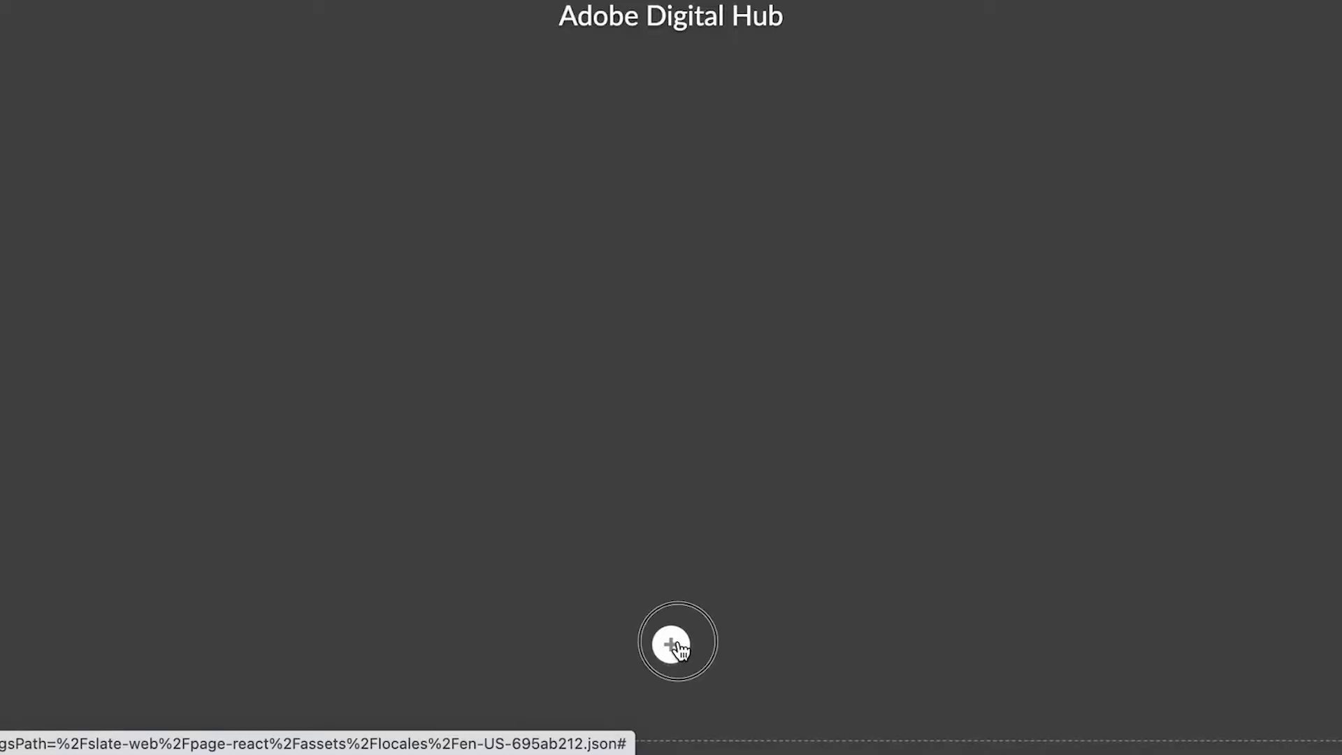
left_click(678, 578)
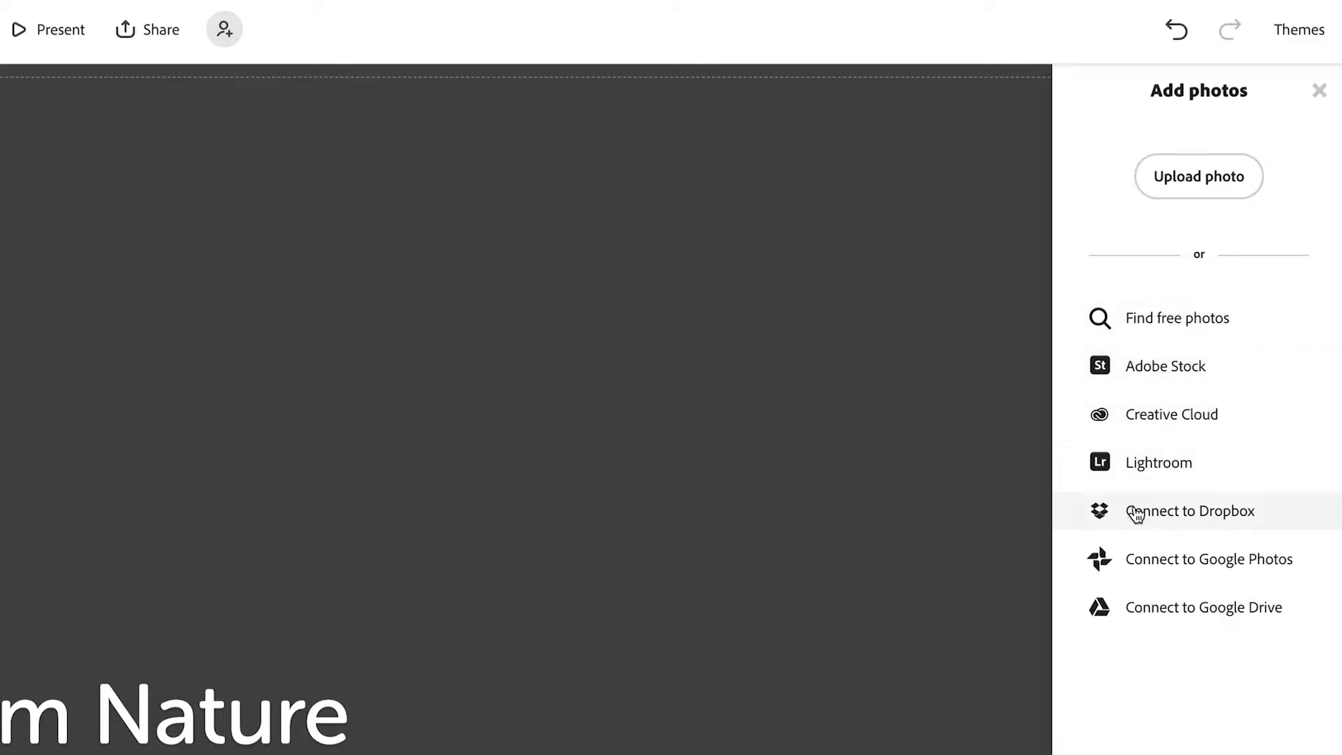
left_click(1147, 330)
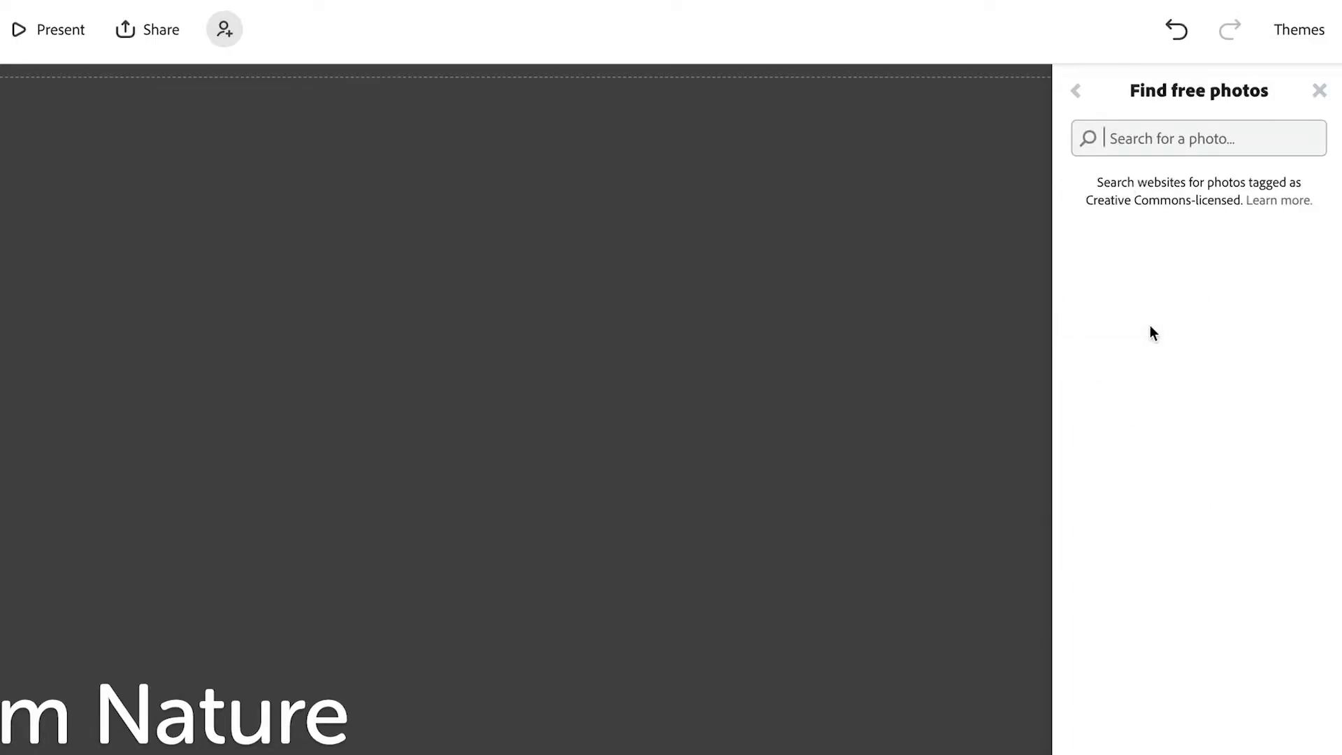
left_click(1115, 138)
type("Nature")
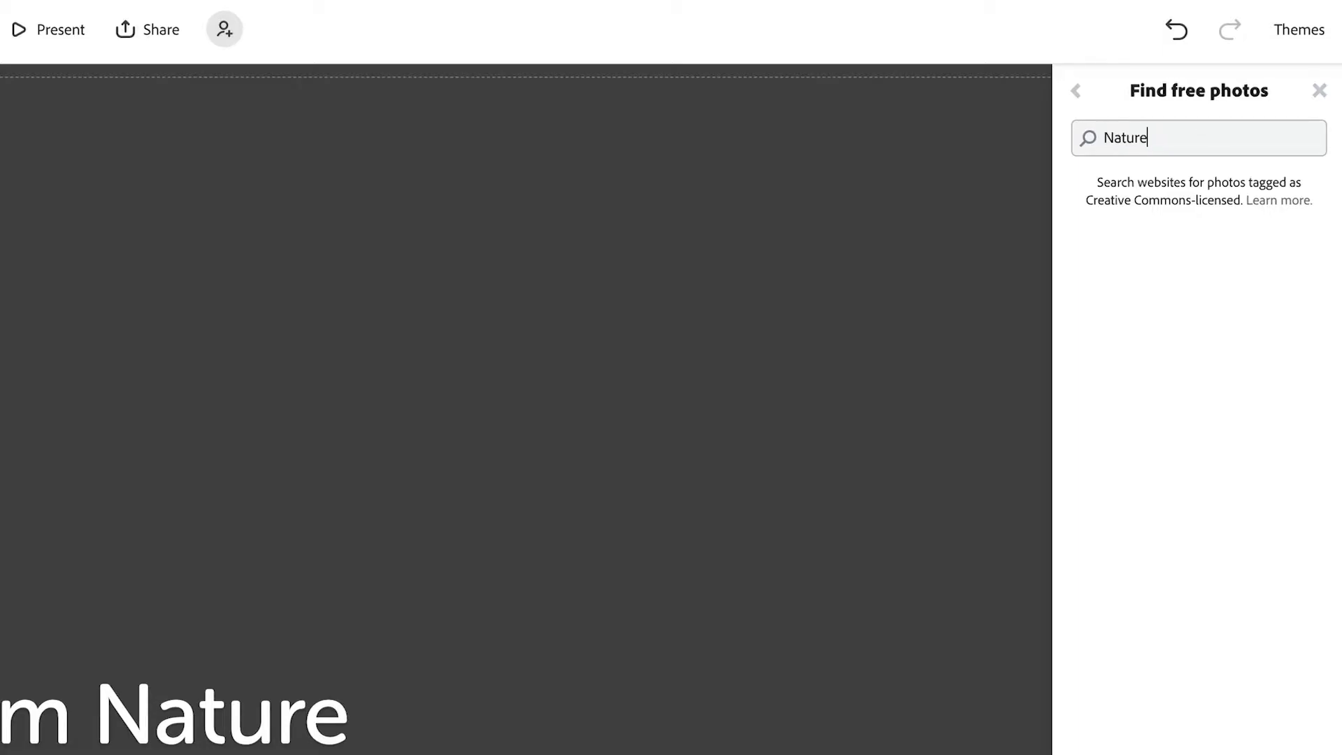
left_click(1088, 138)
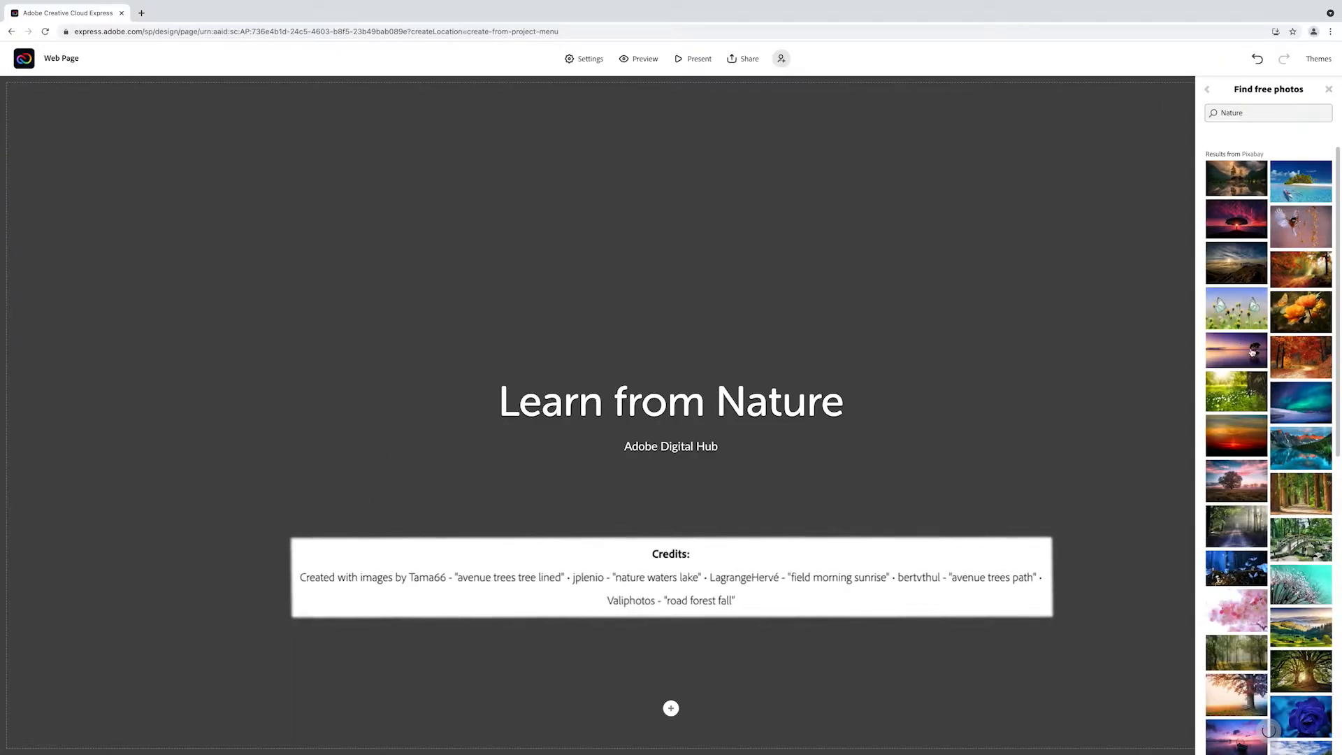
left_click(1292, 490)
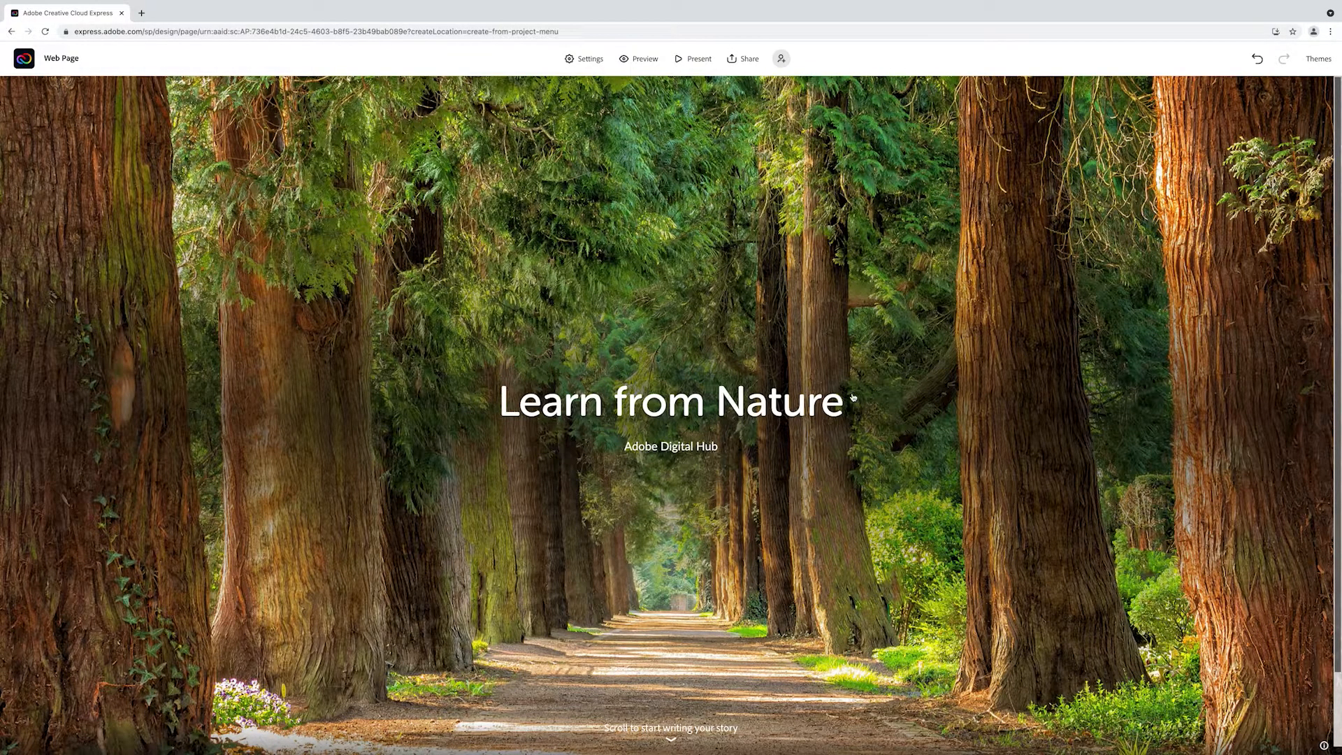
Add a text block below the cover photo reading "Introduction".
scroll(689, 582, "down", 1)
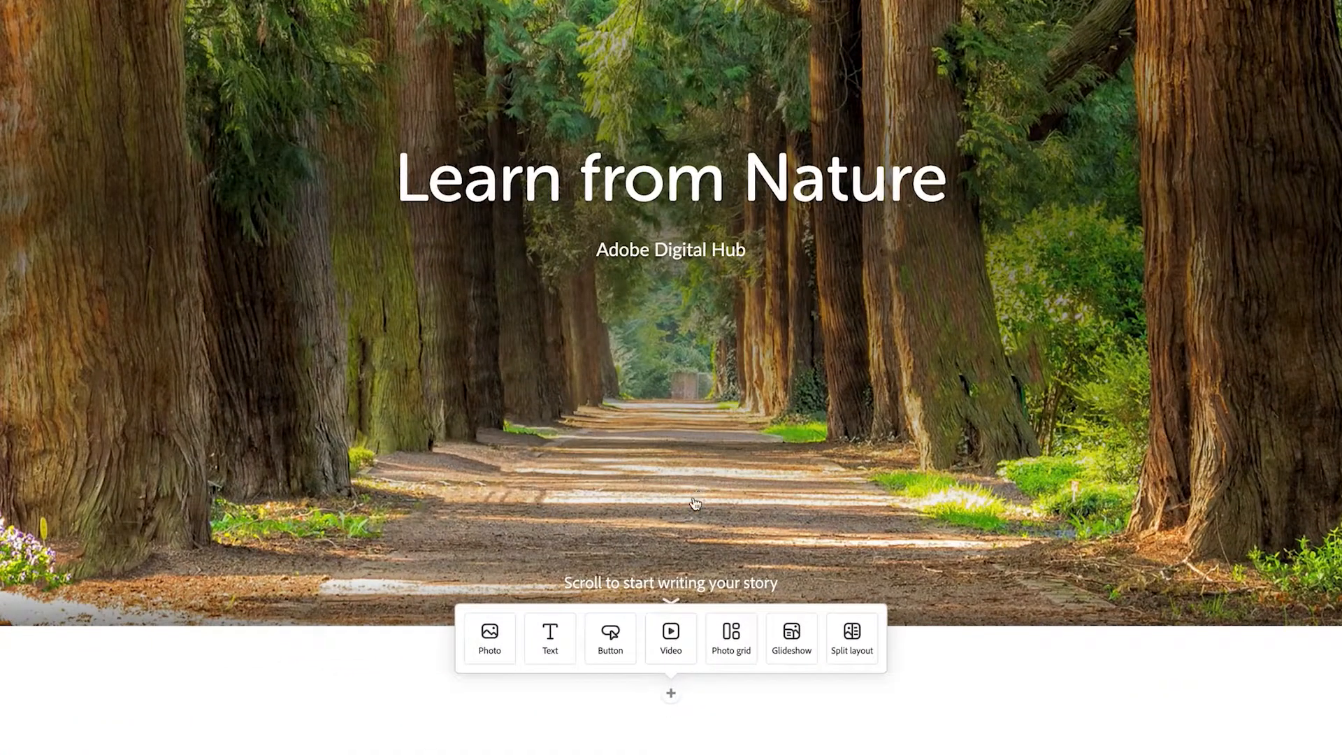
left_click(550, 634)
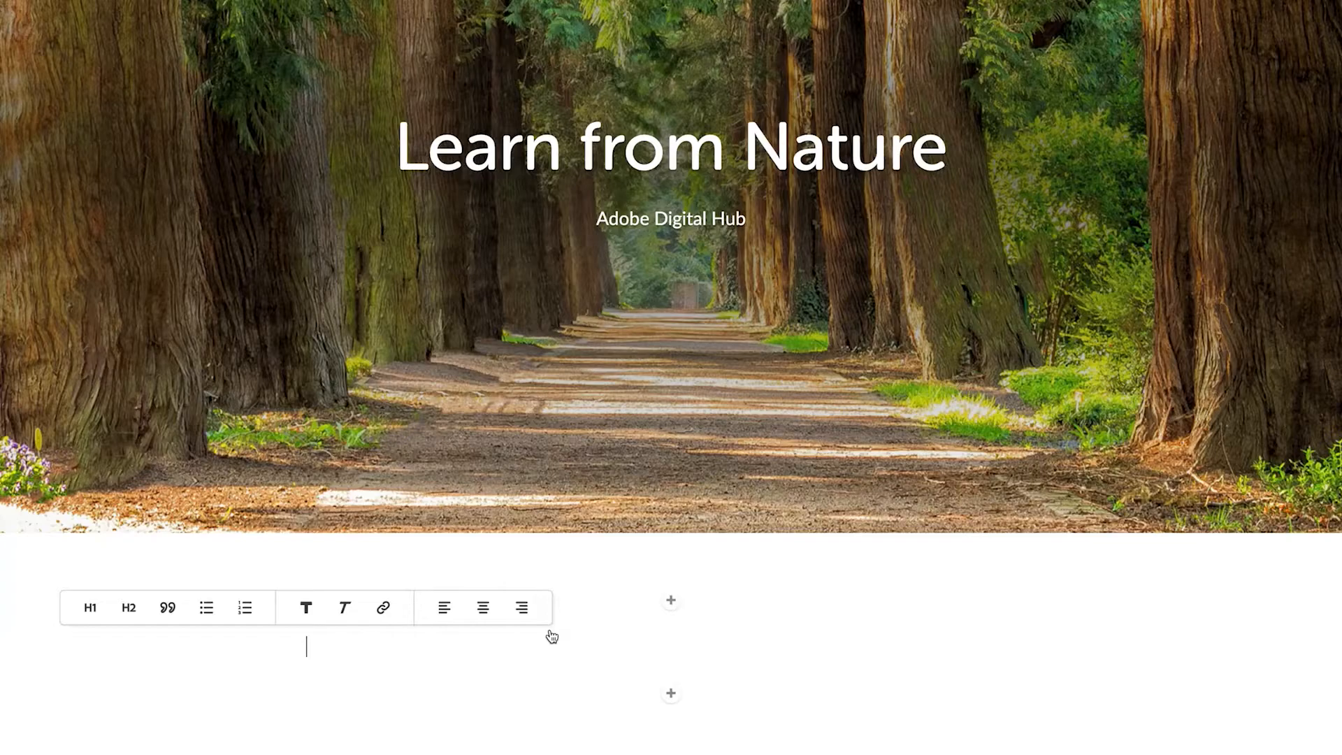
type("Intro")
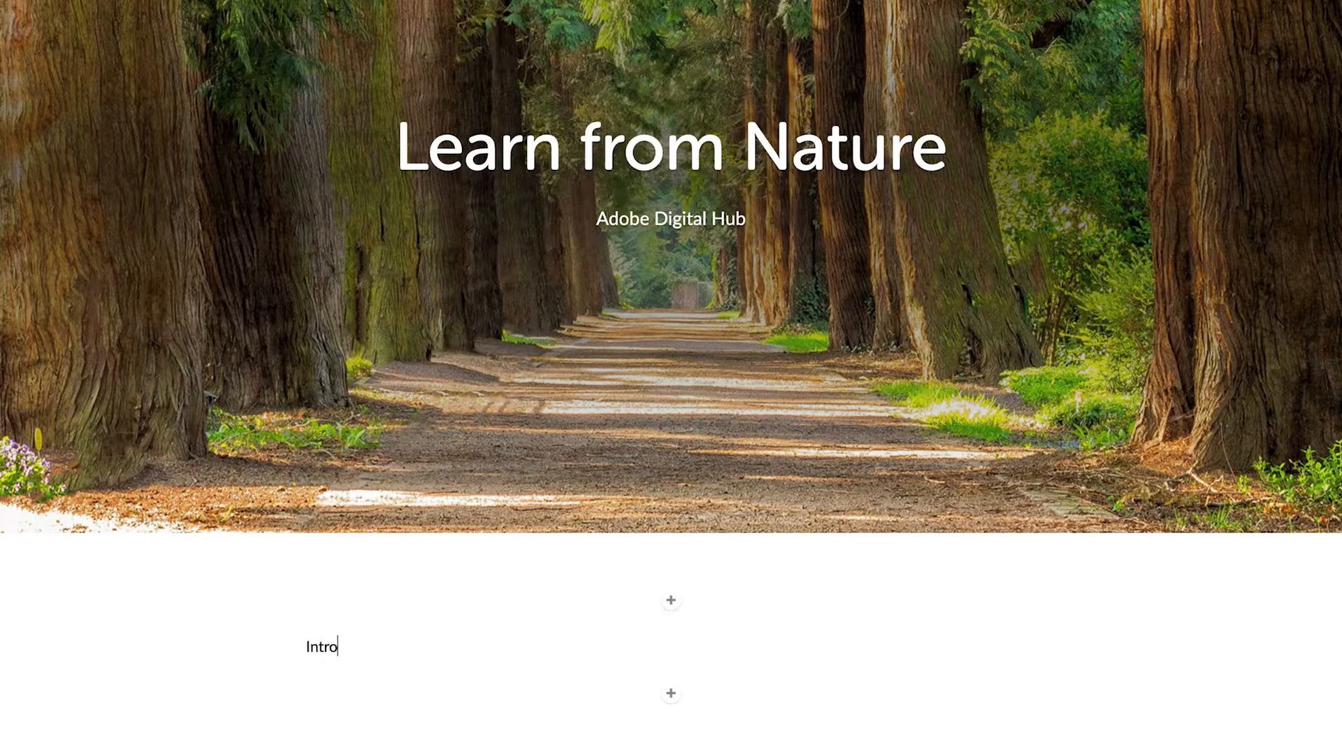
type("duction")
Try the H2 and quote styles on the "Introduction" text and format it as an H1 heading.
left_click(345, 645)
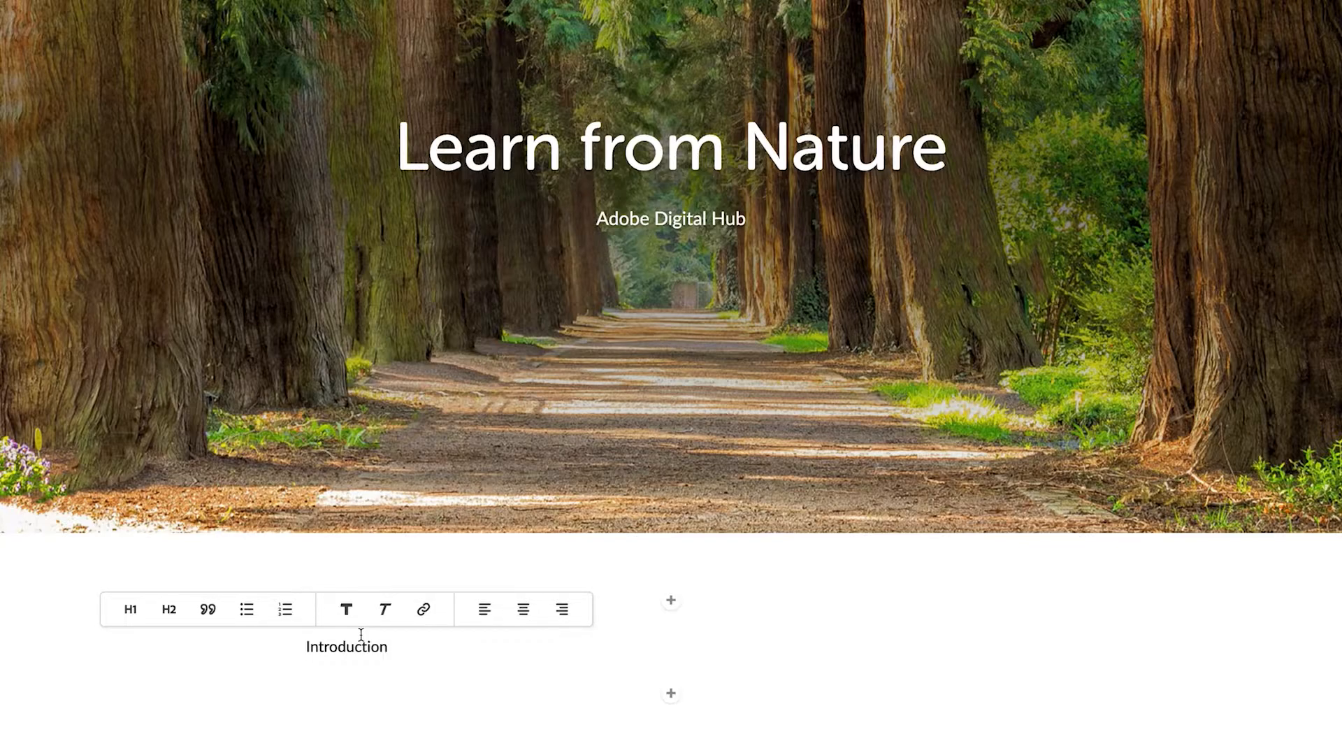
left_click(130, 608)
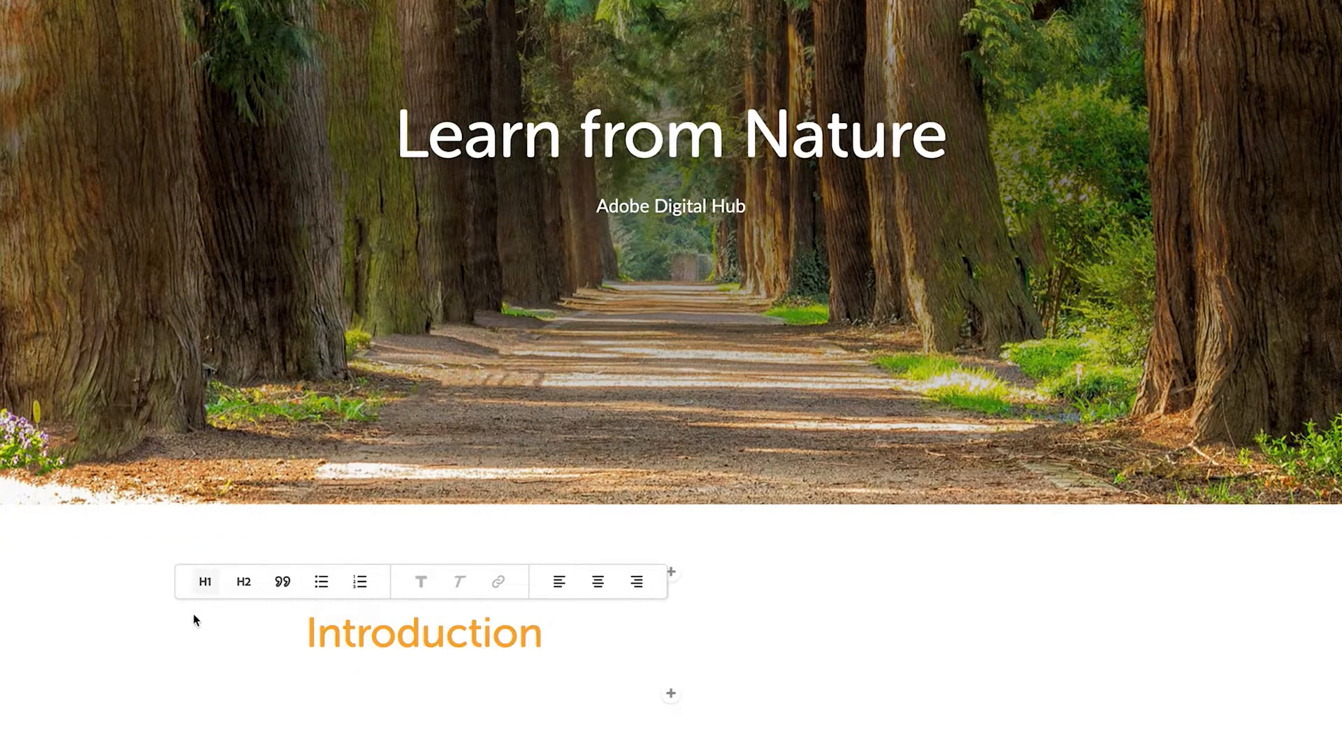
left_click(241, 583)
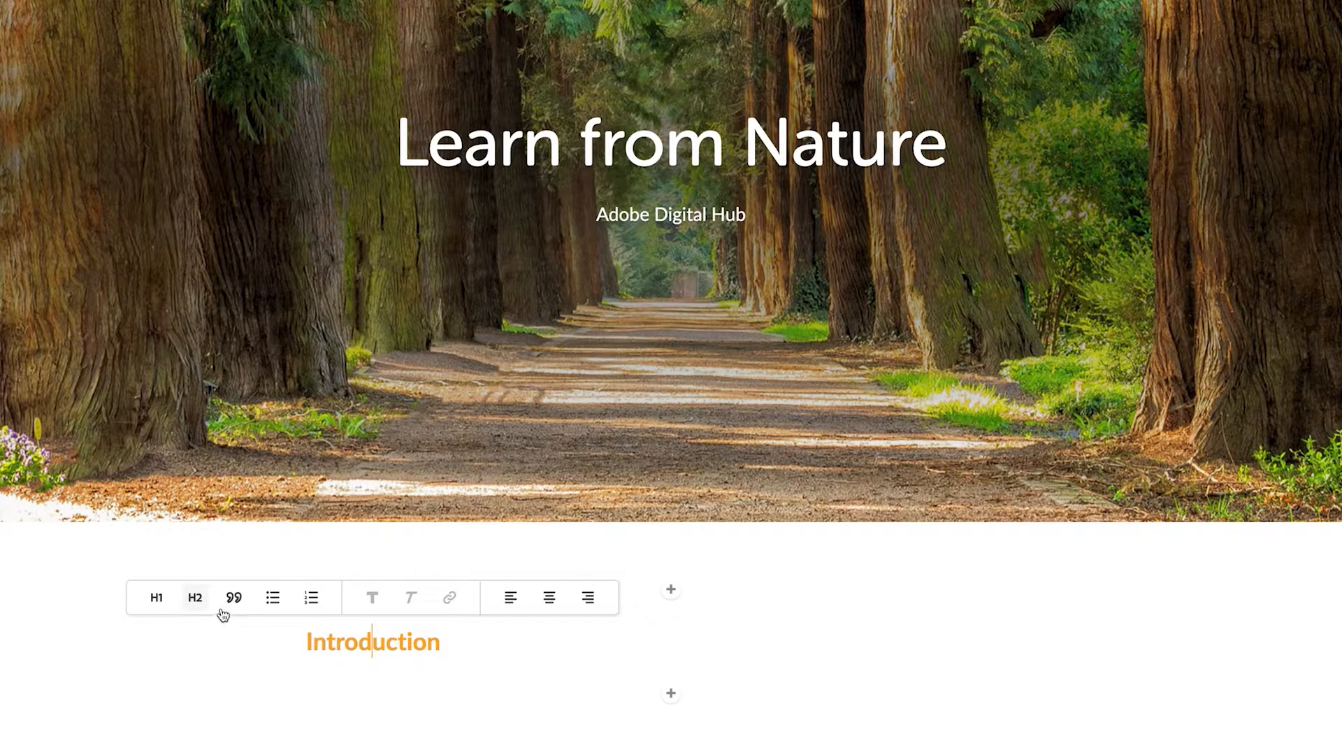
left_click(225, 599)
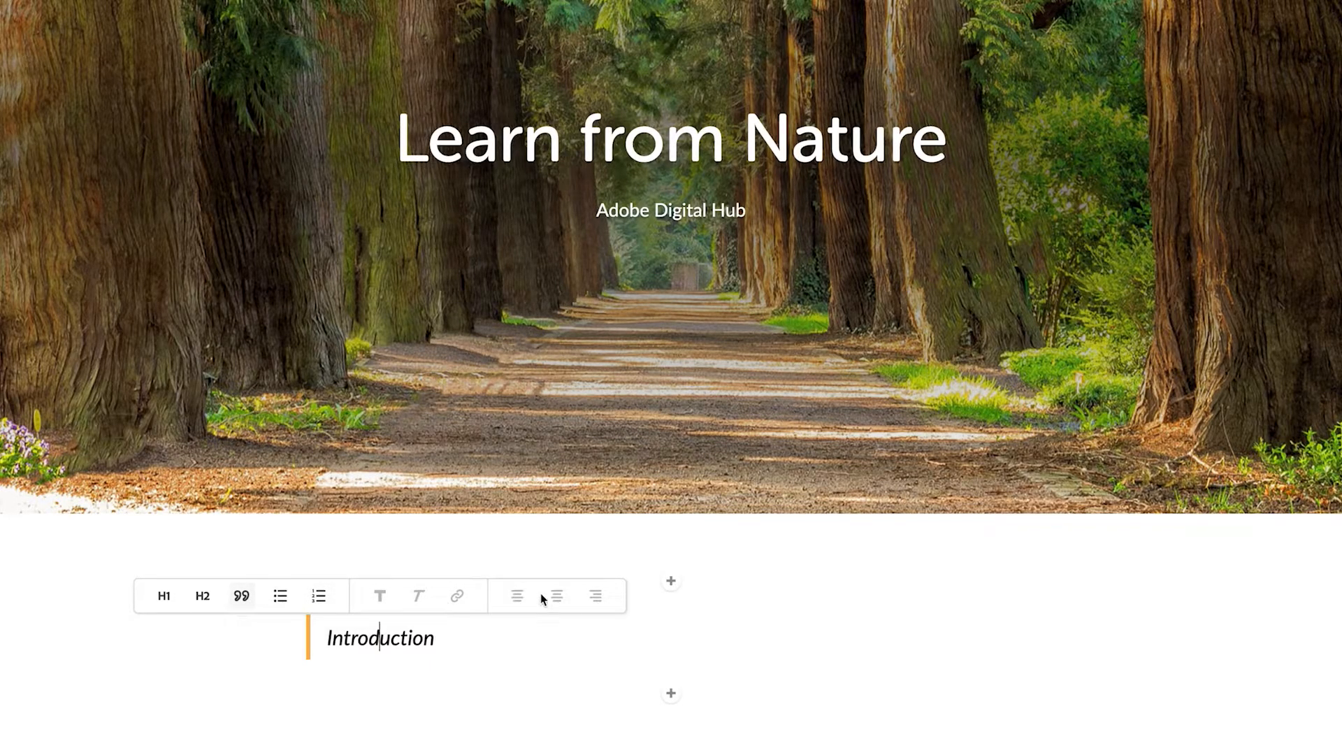
left_click(165, 602)
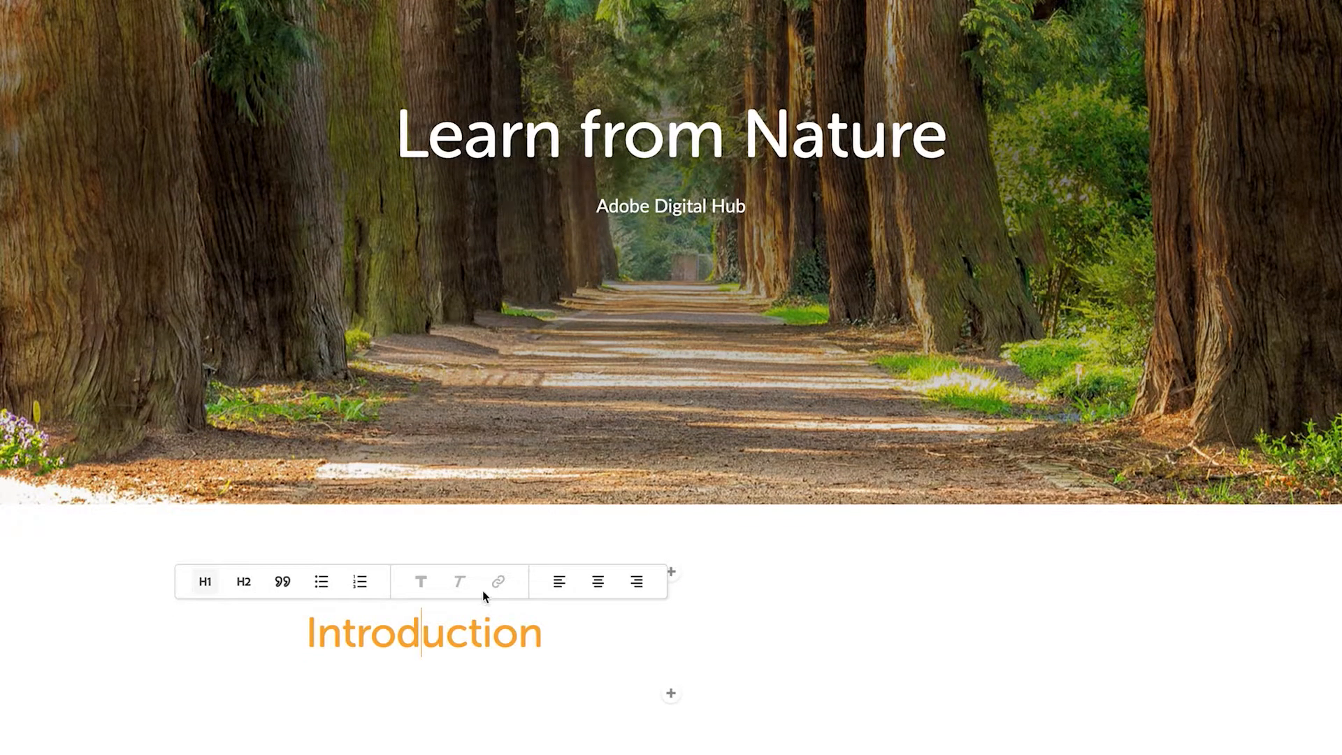
Try right alignment on the "Introduction" heading and set it to centered.
left_click(587, 591)
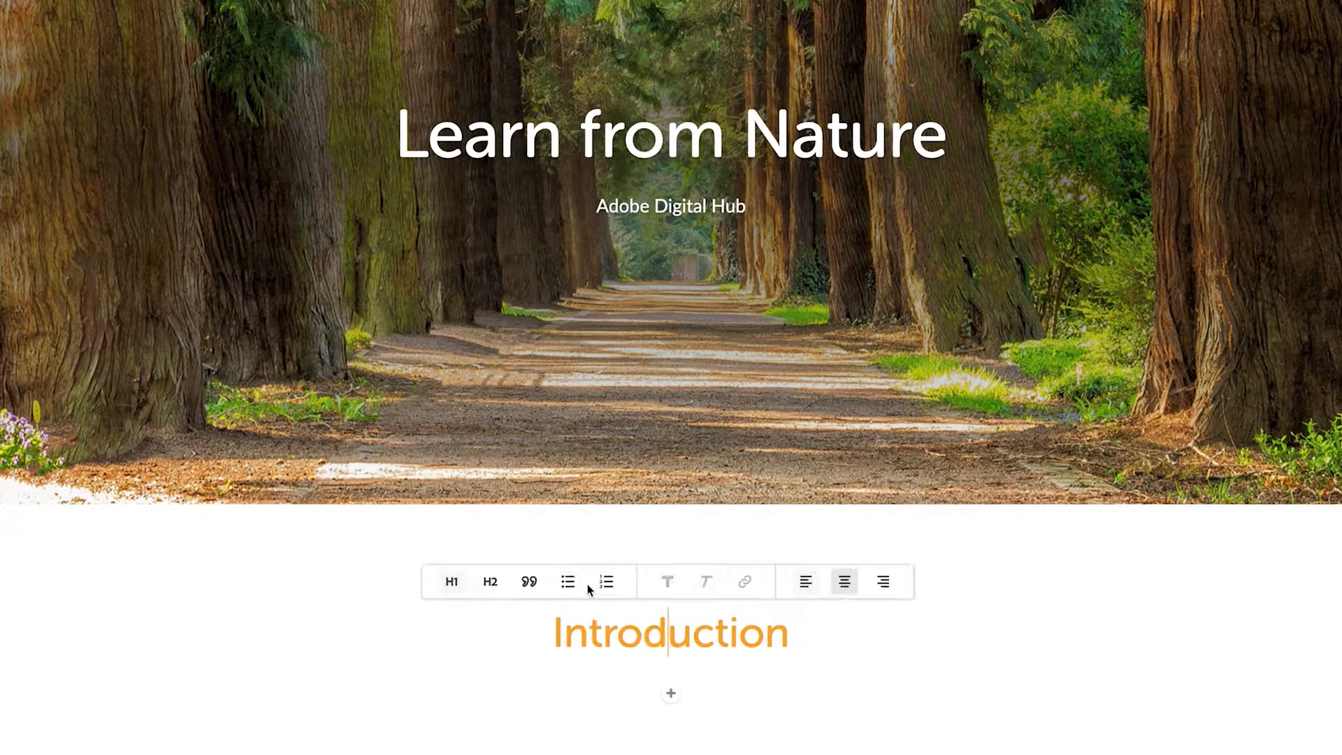
left_click(885, 585)
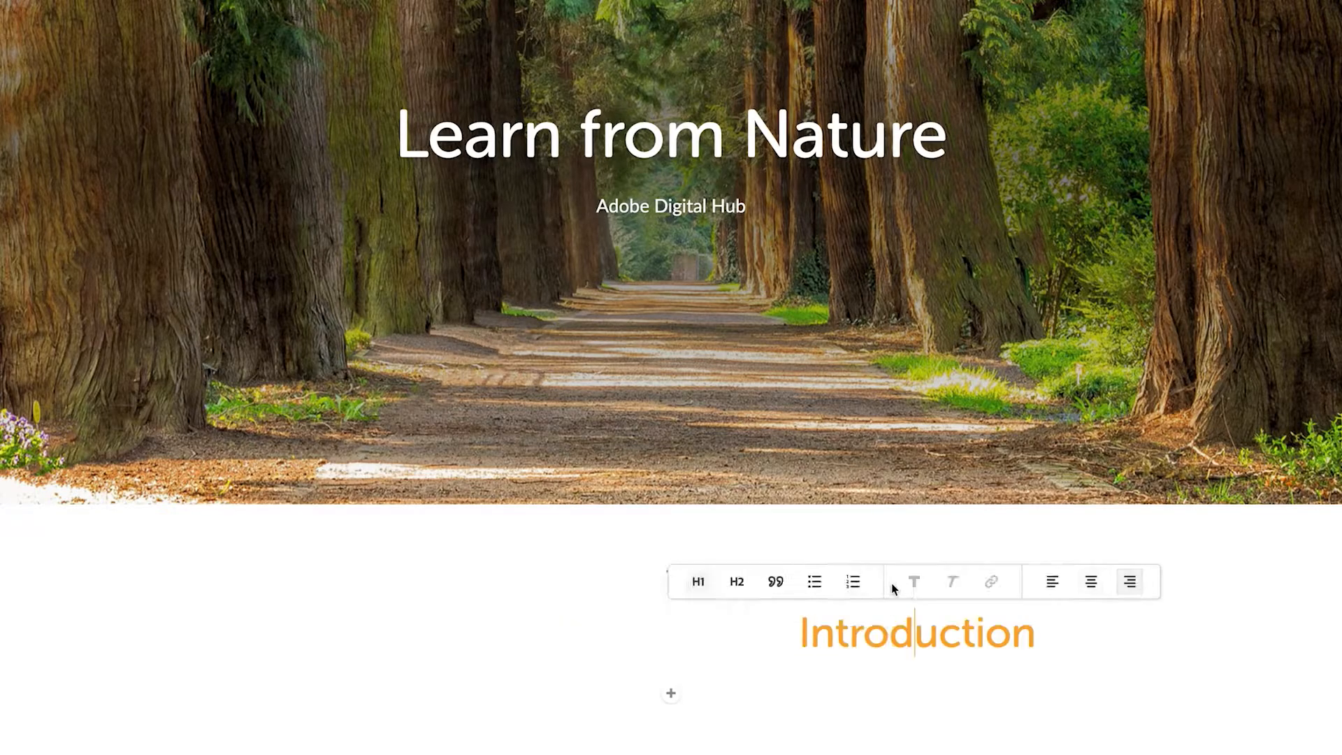
left_click(1090, 582)
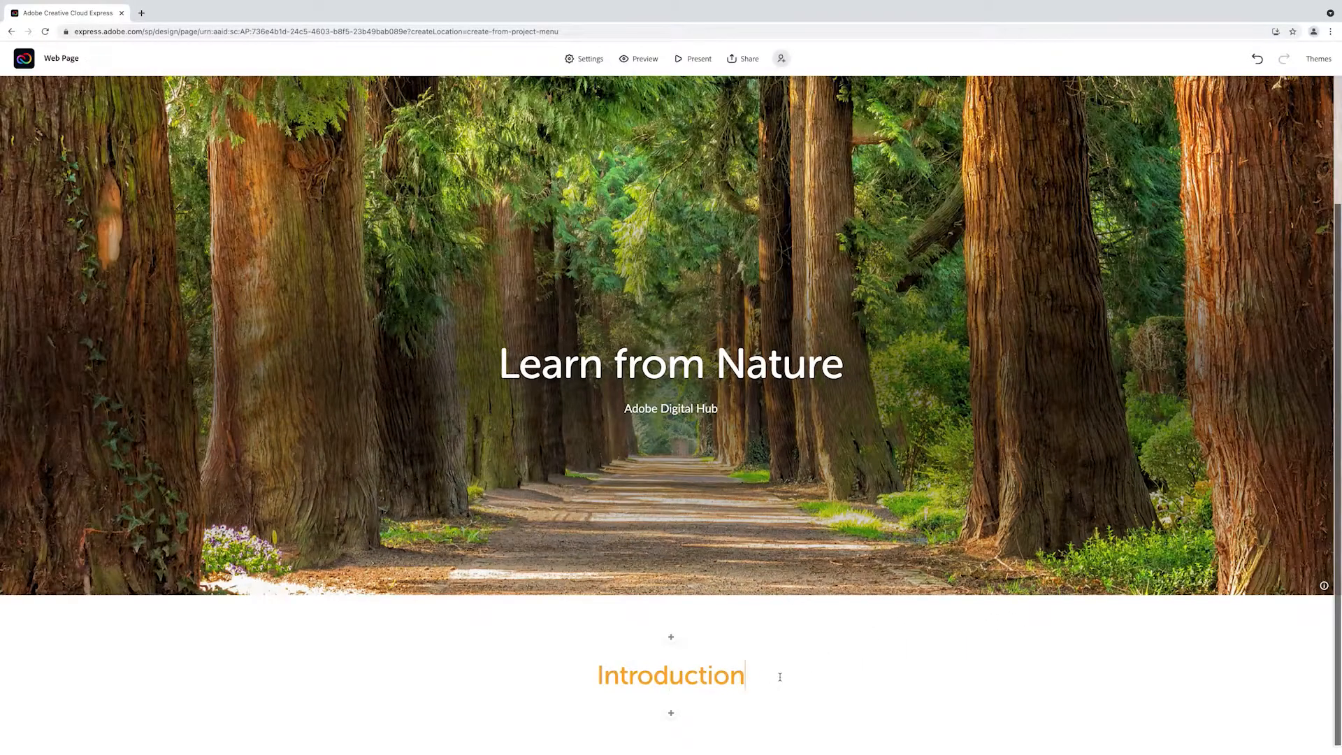
left_click(710, 706)
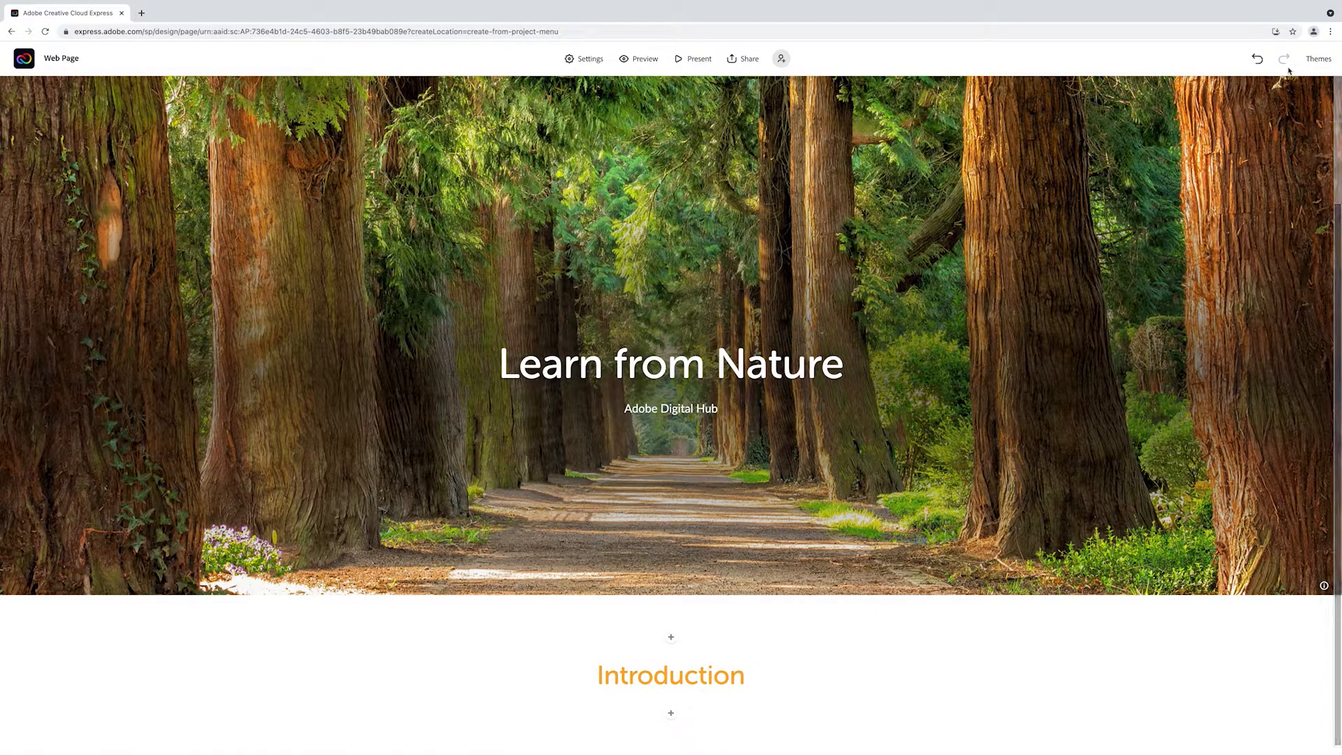
Browse the Creative Cloud Express themes, try Nightcap, and apply the Crisp theme to the web page.
left_click(1312, 60)
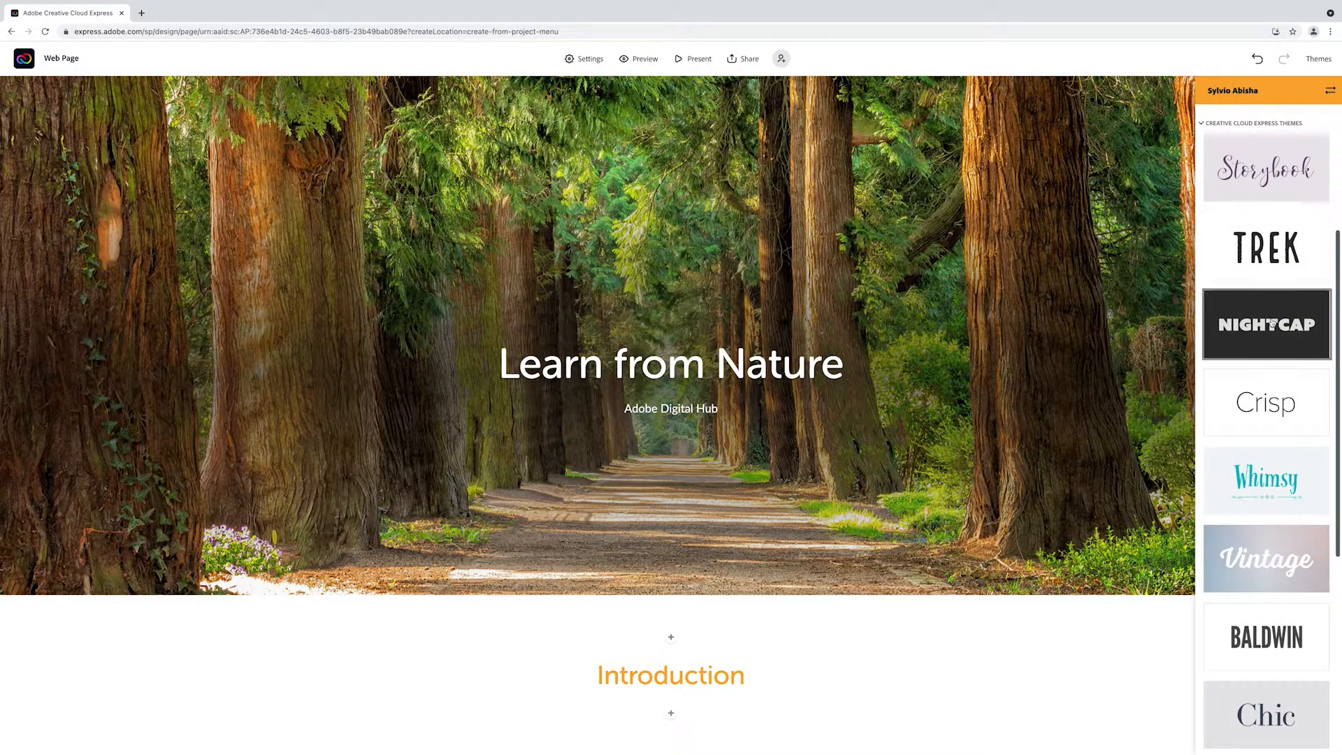
scroll(1270, 629, "down", 1)
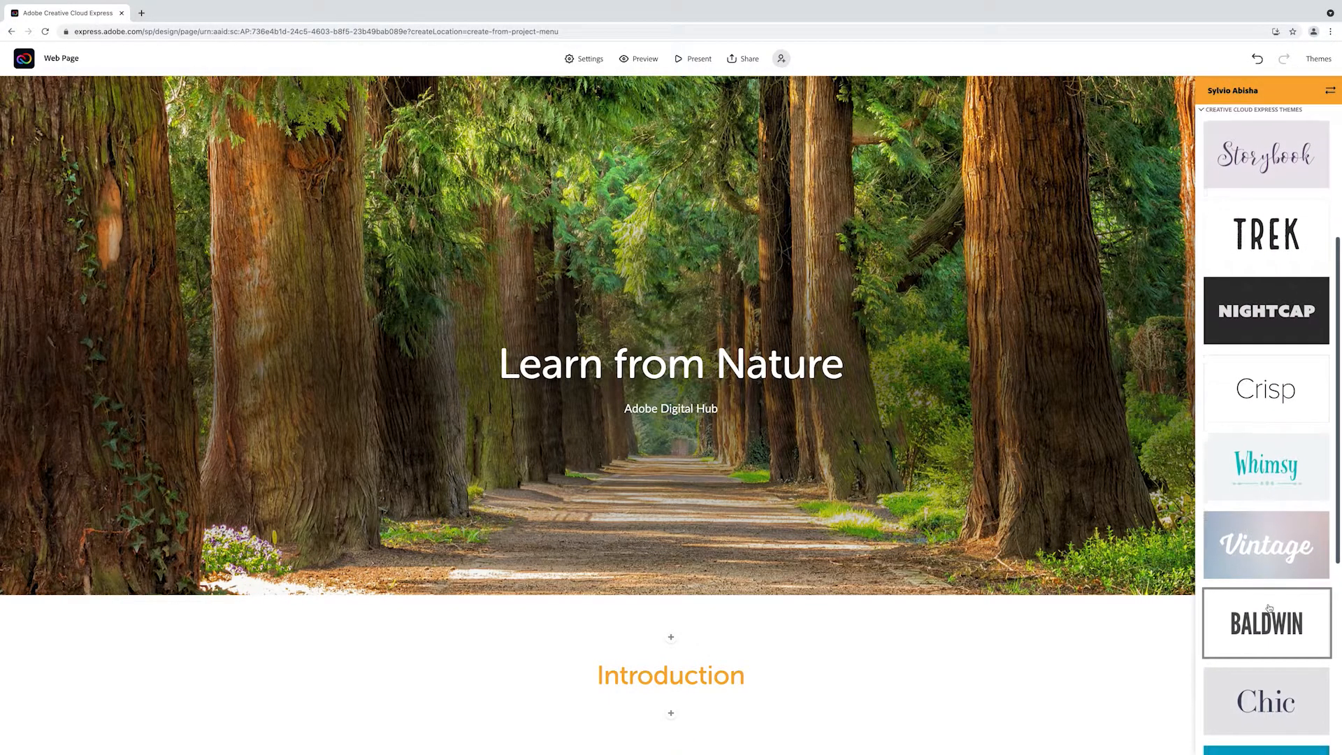
scroll(1262, 690, "down", 4)
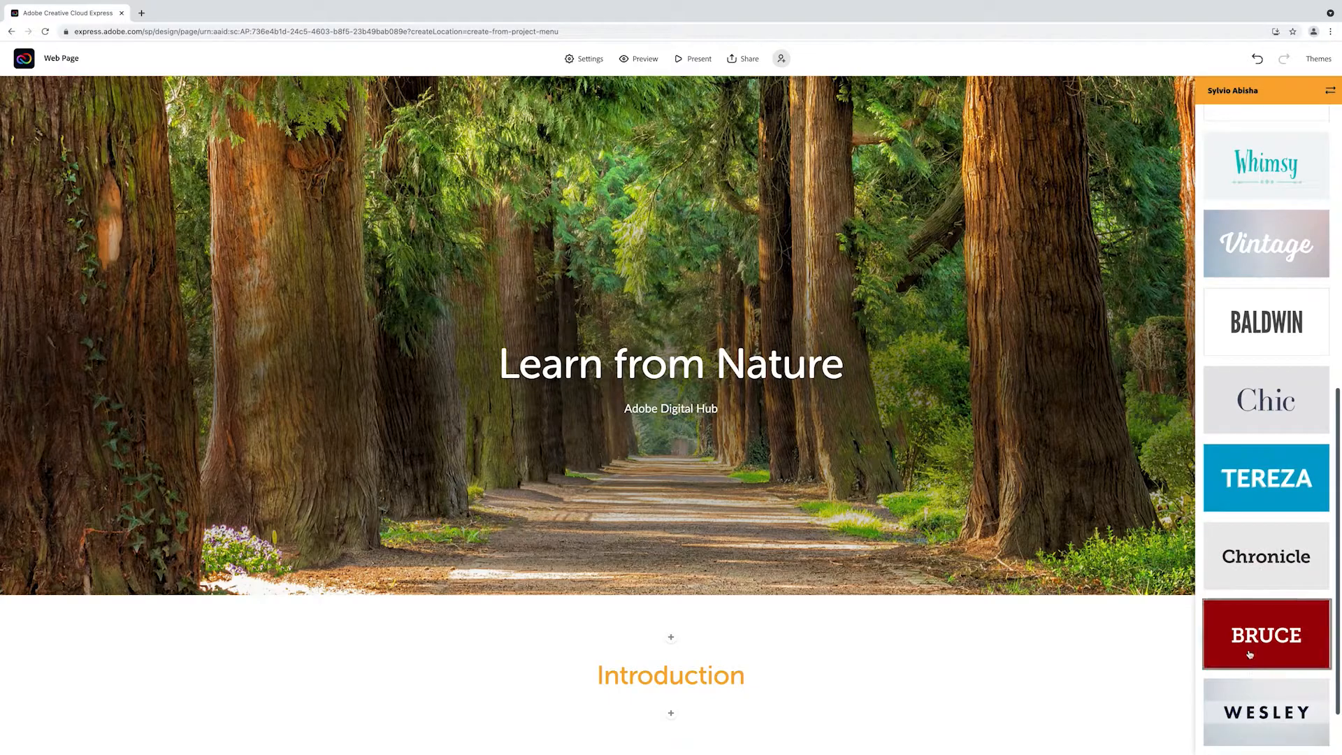
scroll(1262, 692, "down", 1)
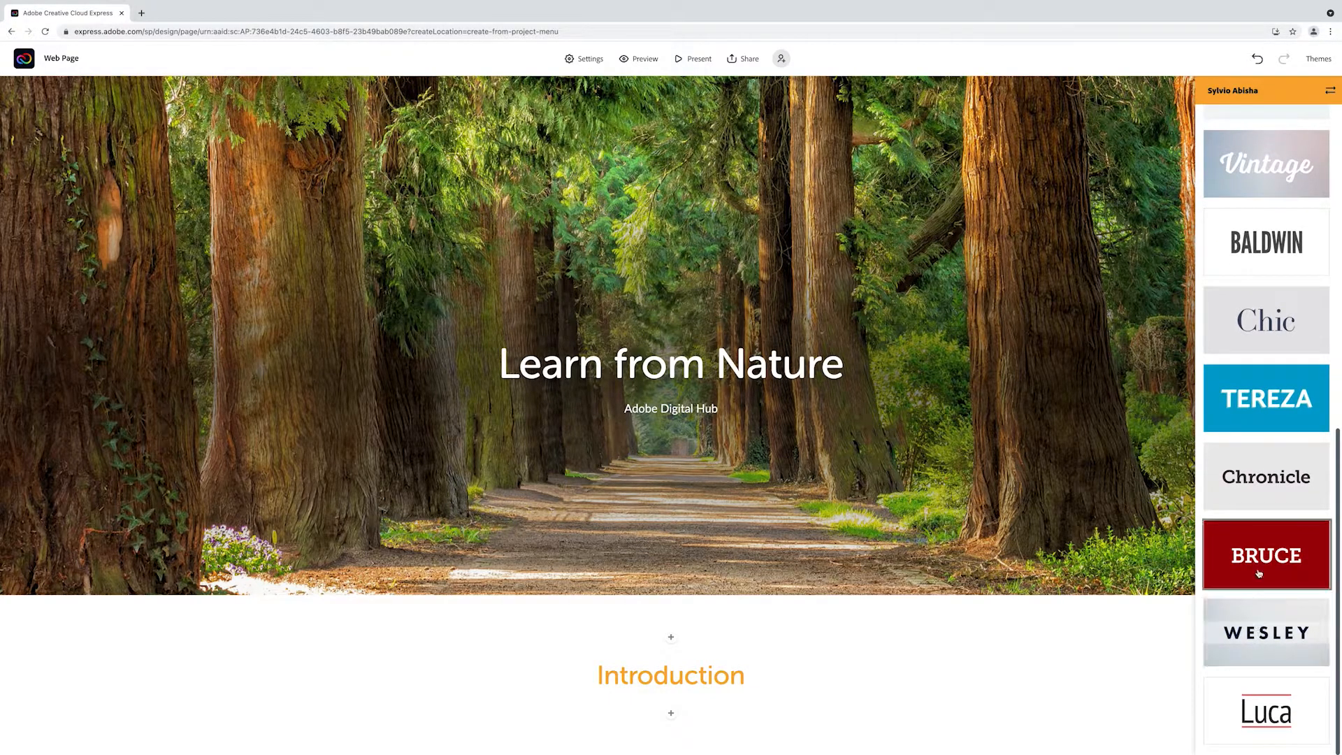
scroll(1276, 306, "up", 3)
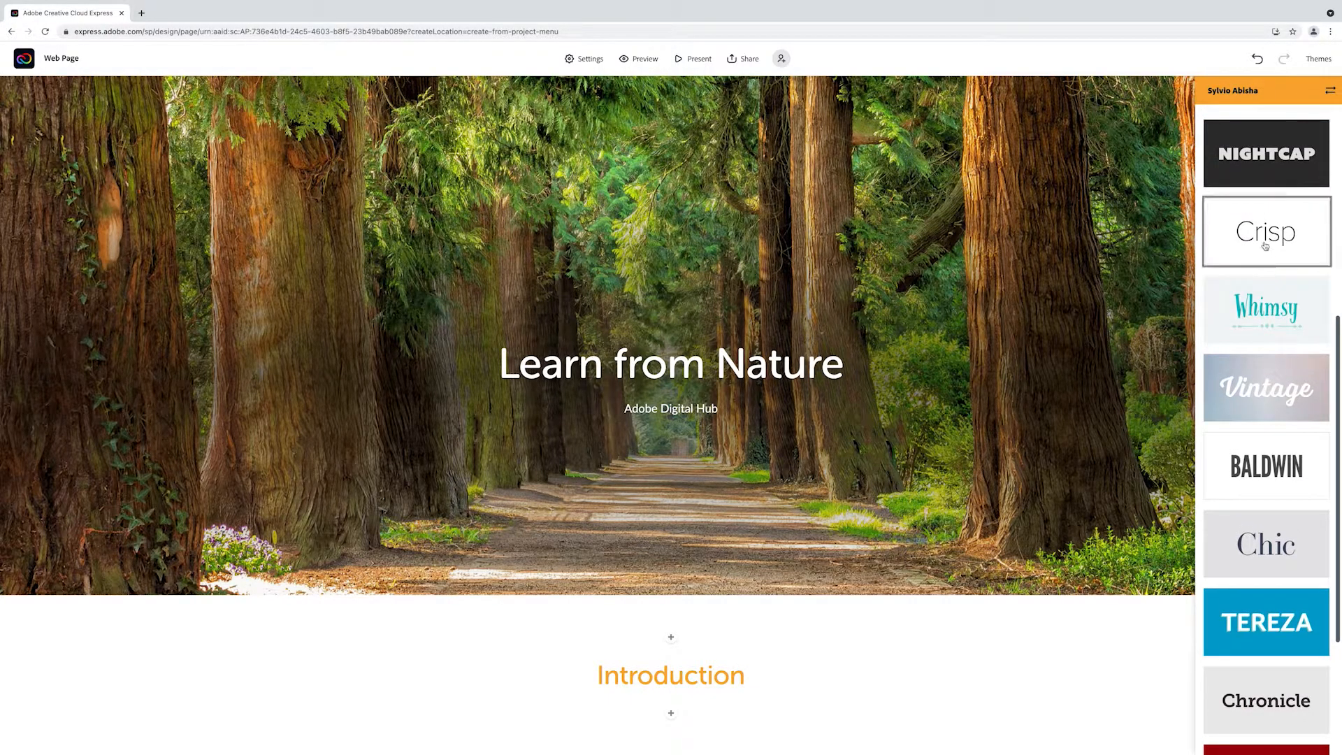
left_click(1265, 242)
scroll(1272, 209, "up", 1)
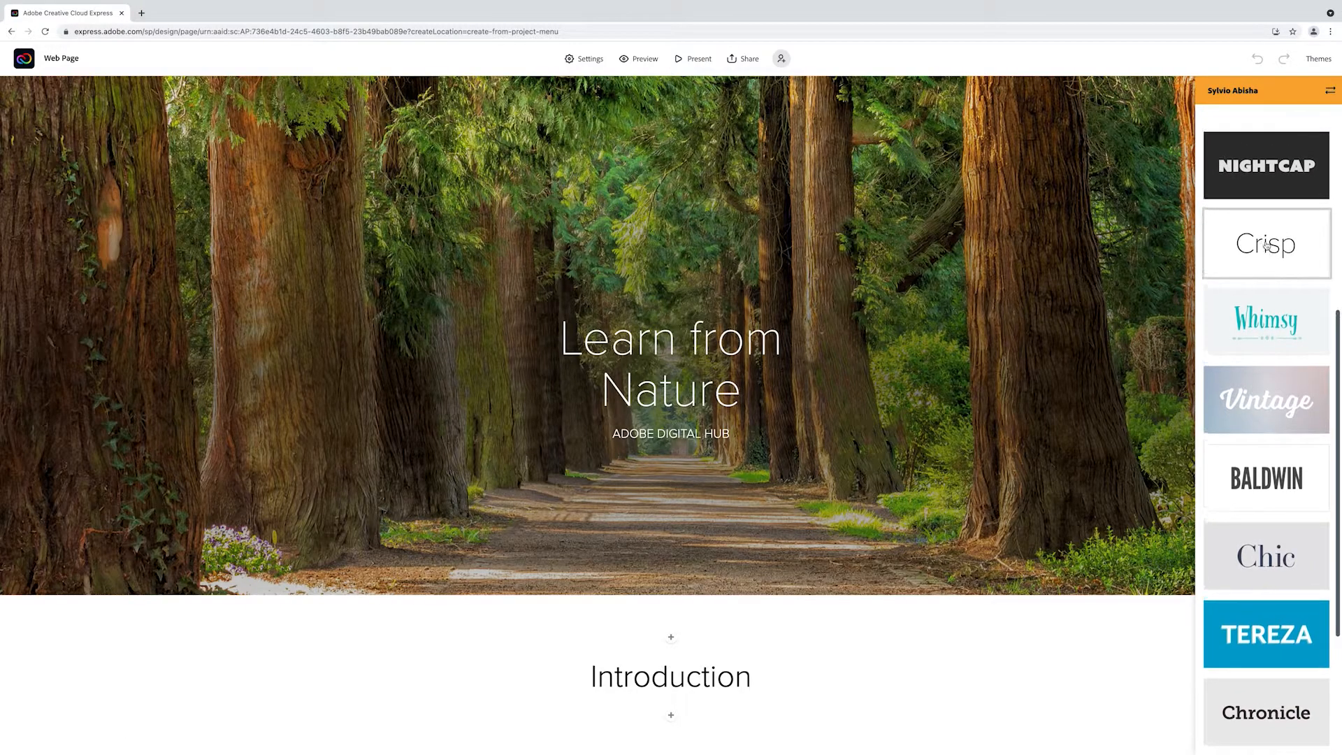
left_click(1276, 196)
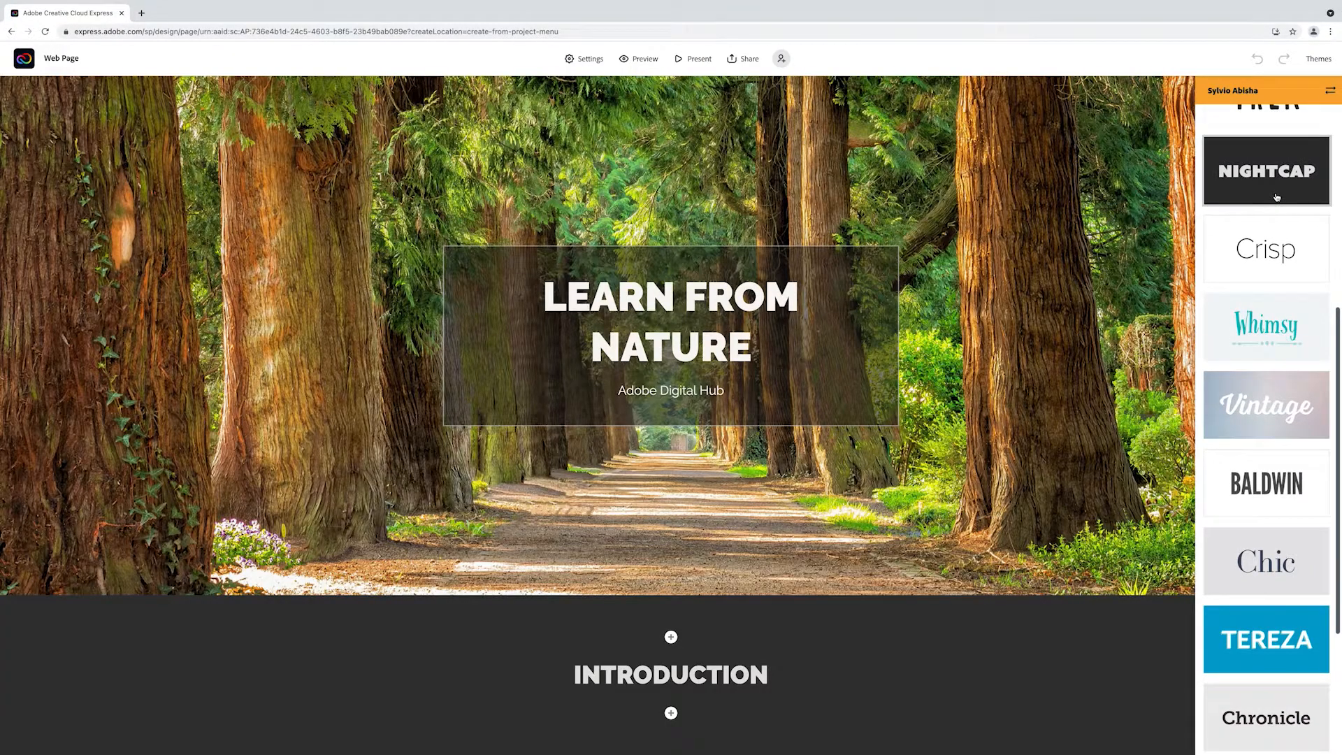
left_click(1278, 242)
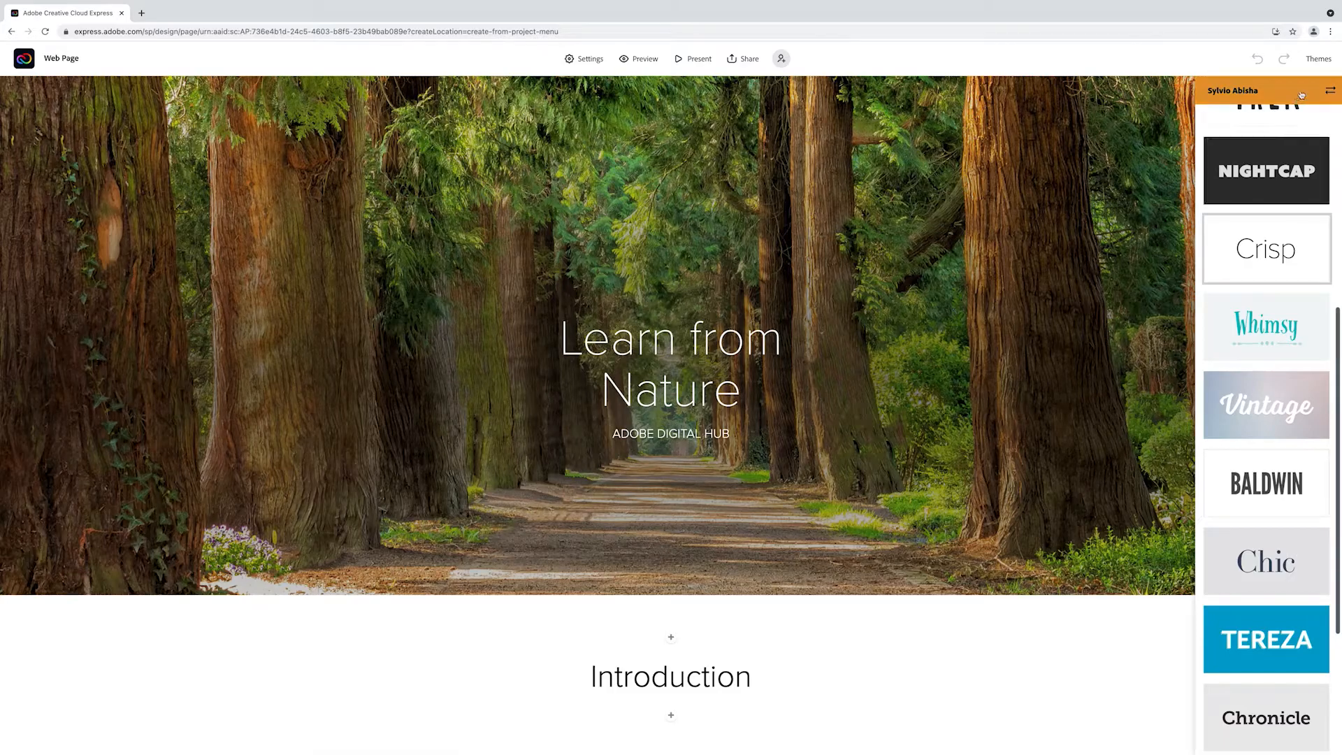
left_click(1318, 62)
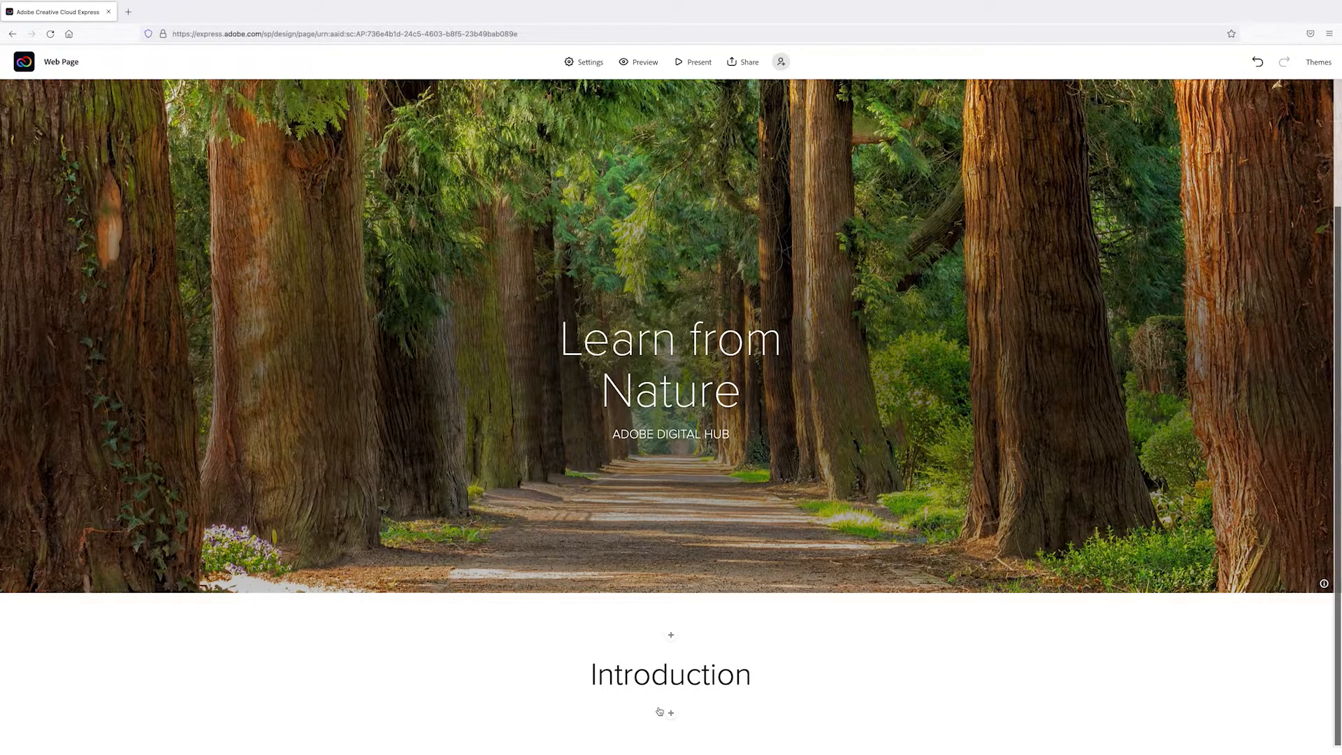
Upload the bamboo forest JPEG from the "10 Minutes Video" folder as a photo below the "Introduction" heading.
left_click(659, 712)
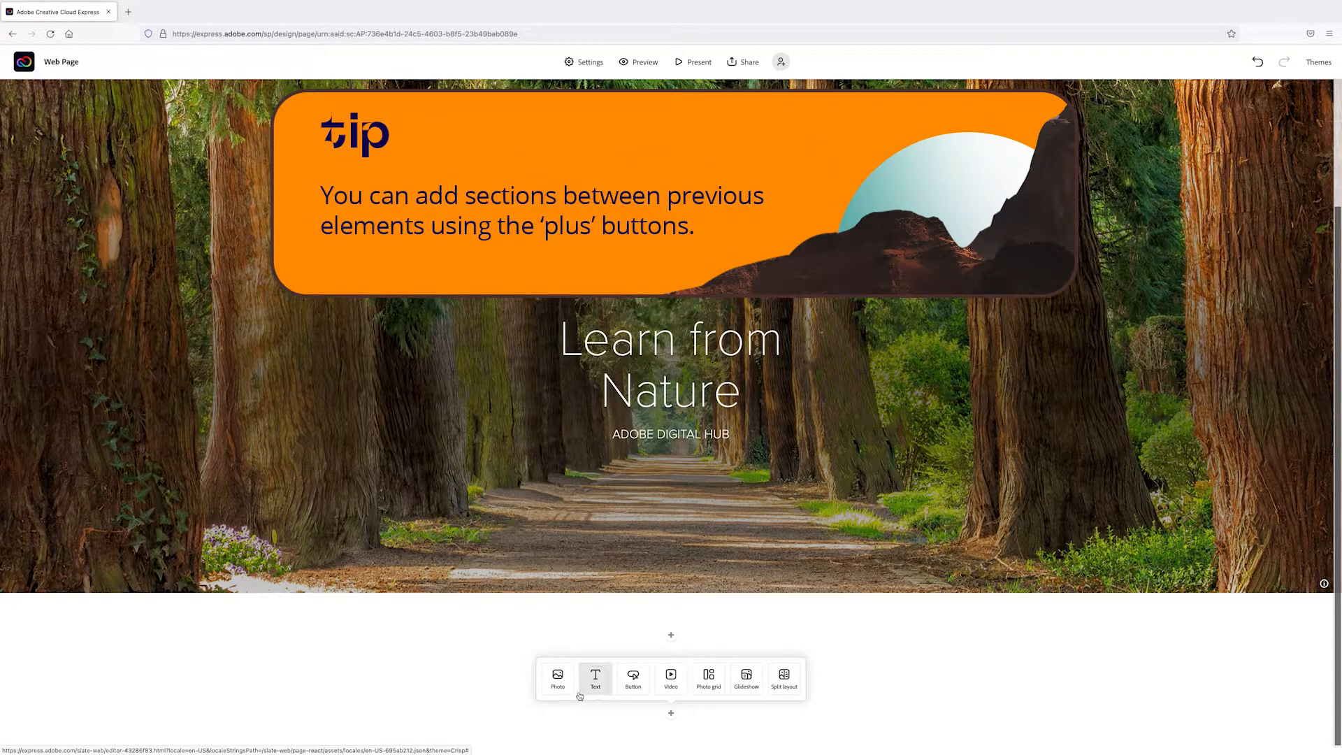
left_click(558, 678)
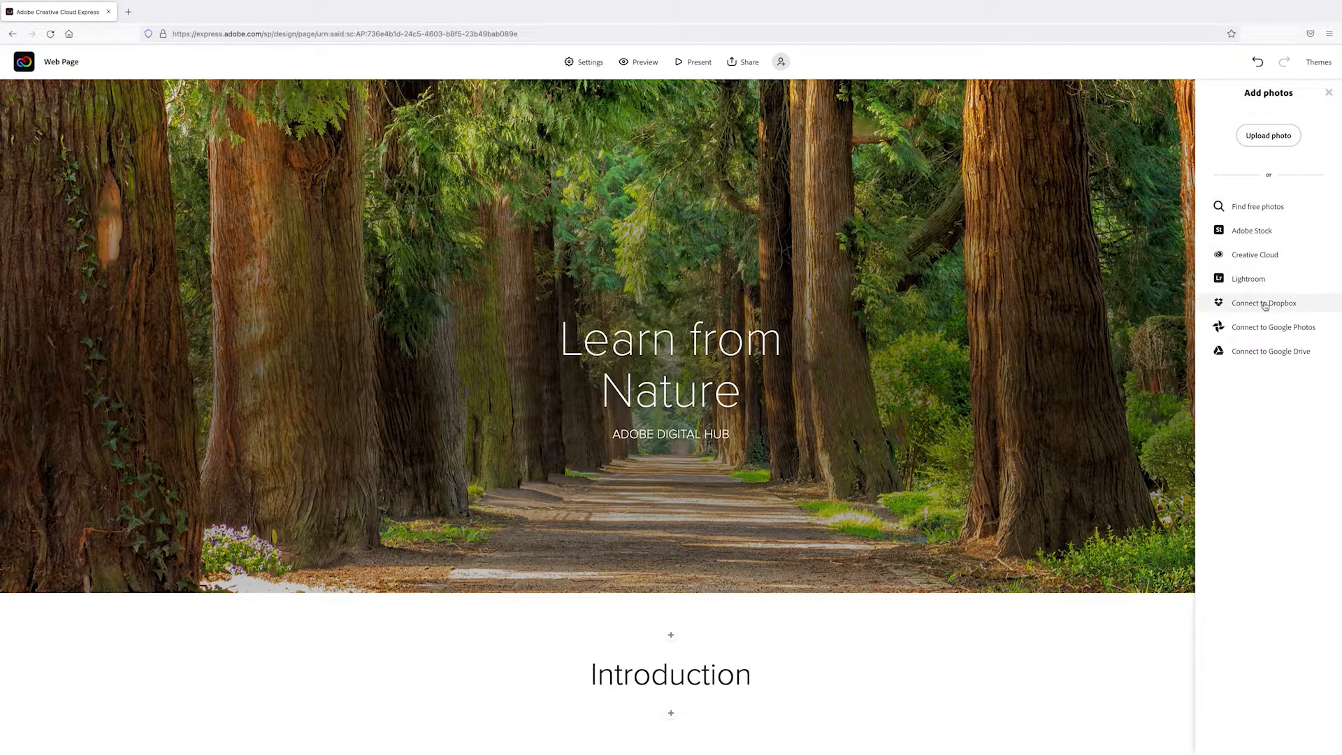
left_click(1270, 144)
left_click(624, 172)
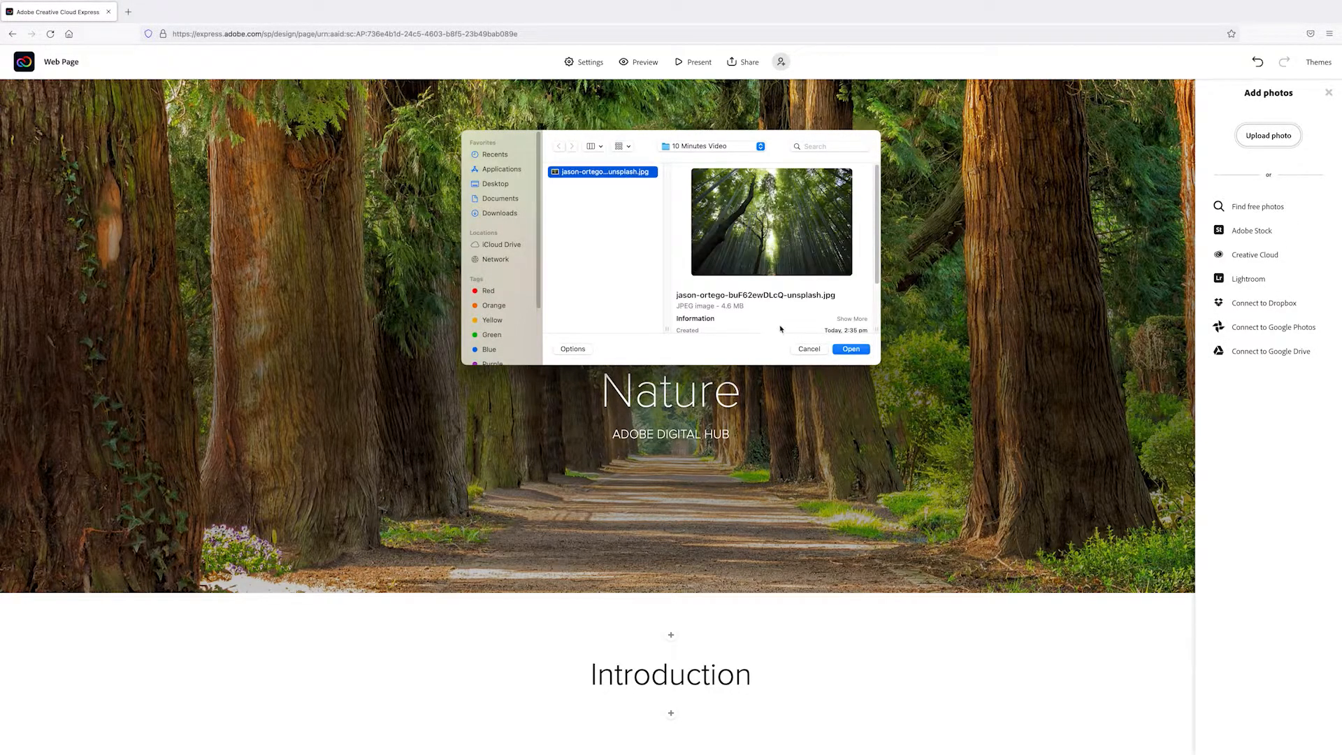
left_click(851, 349)
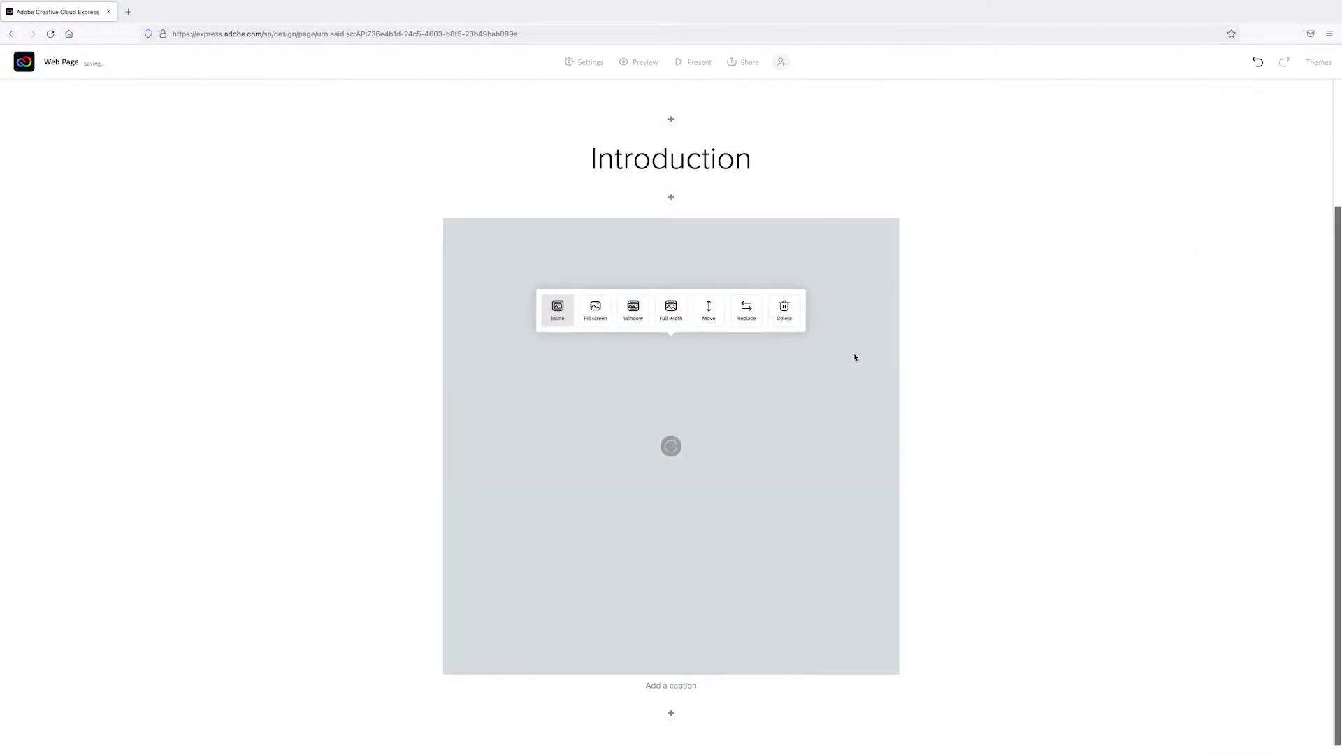
Caption the bamboo forest photo "The Forest and The Surroundings".
left_click(665, 686)
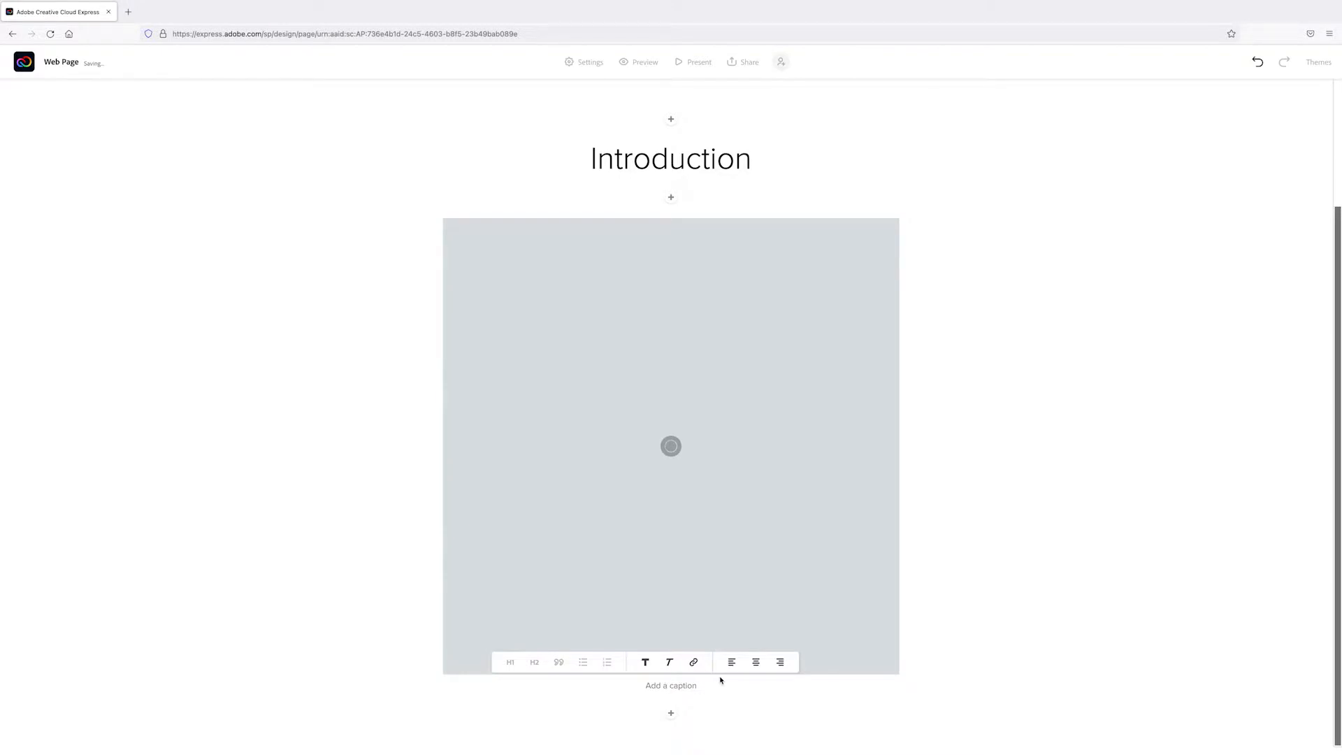
type("The")
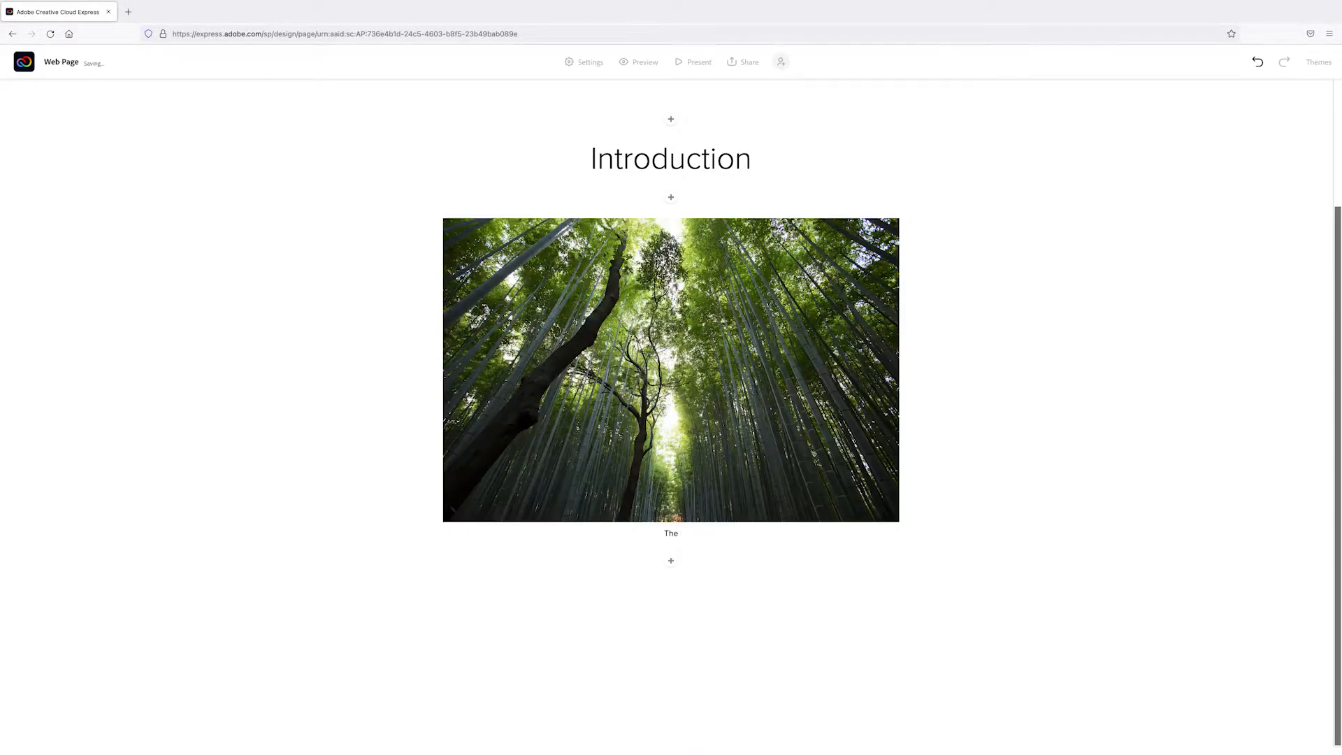
type(" Forest and The ")
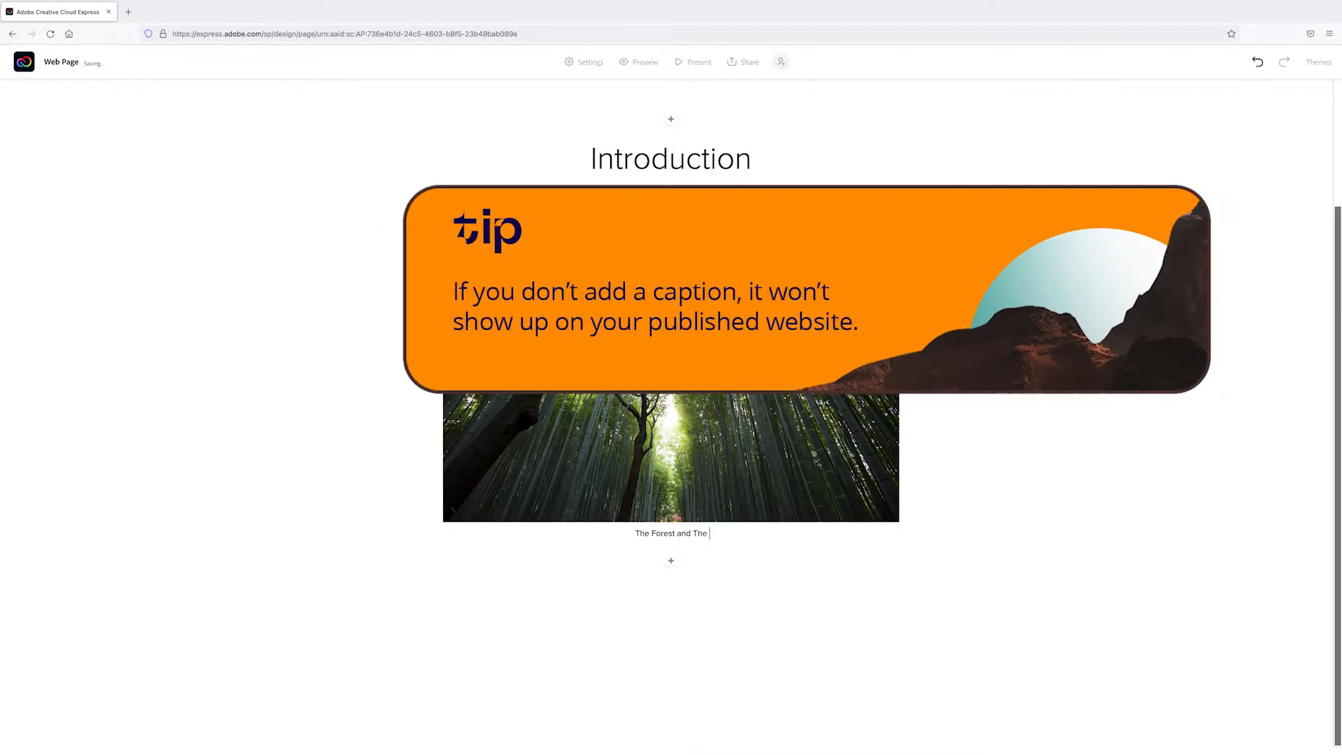
type("Surroundings")
Try the Fill screen and Full width layouts on the bamboo forest photo and set it to Window.
mouse_move(591, 318)
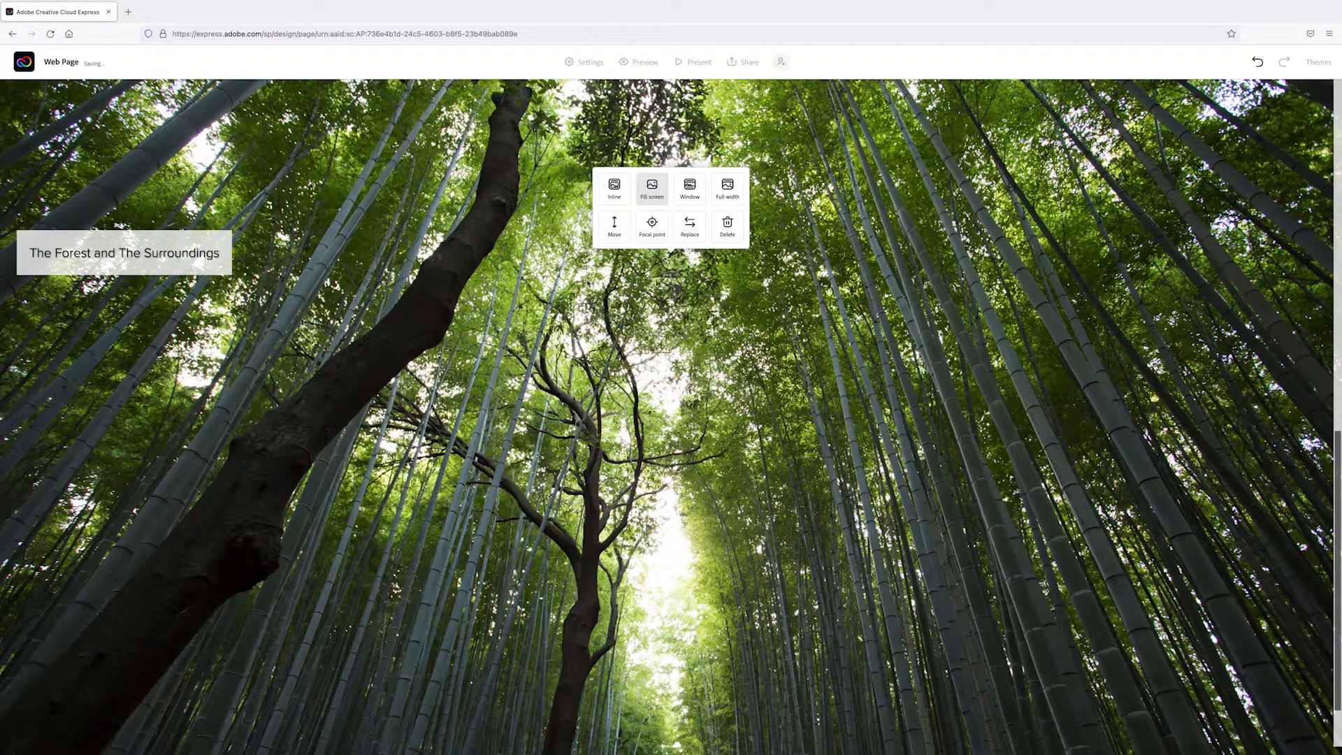
left_click(699, 193)
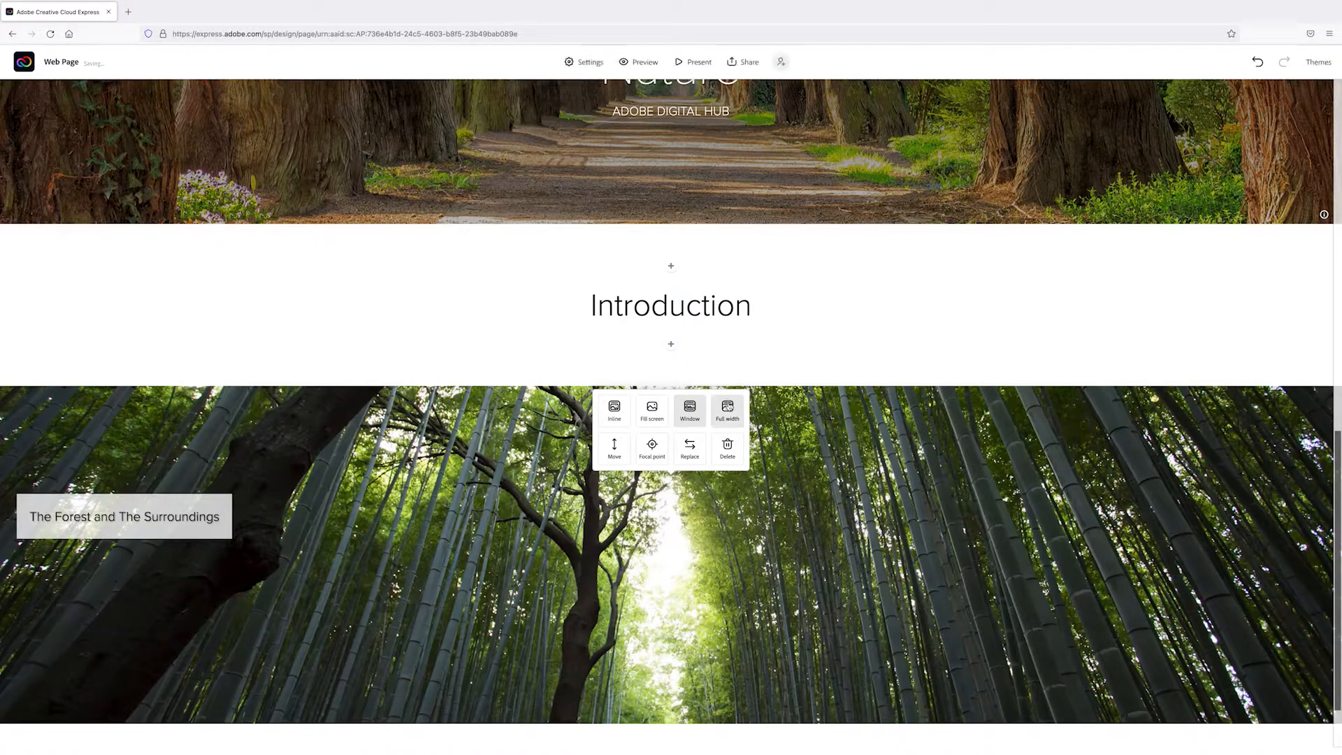
left_click(728, 412)
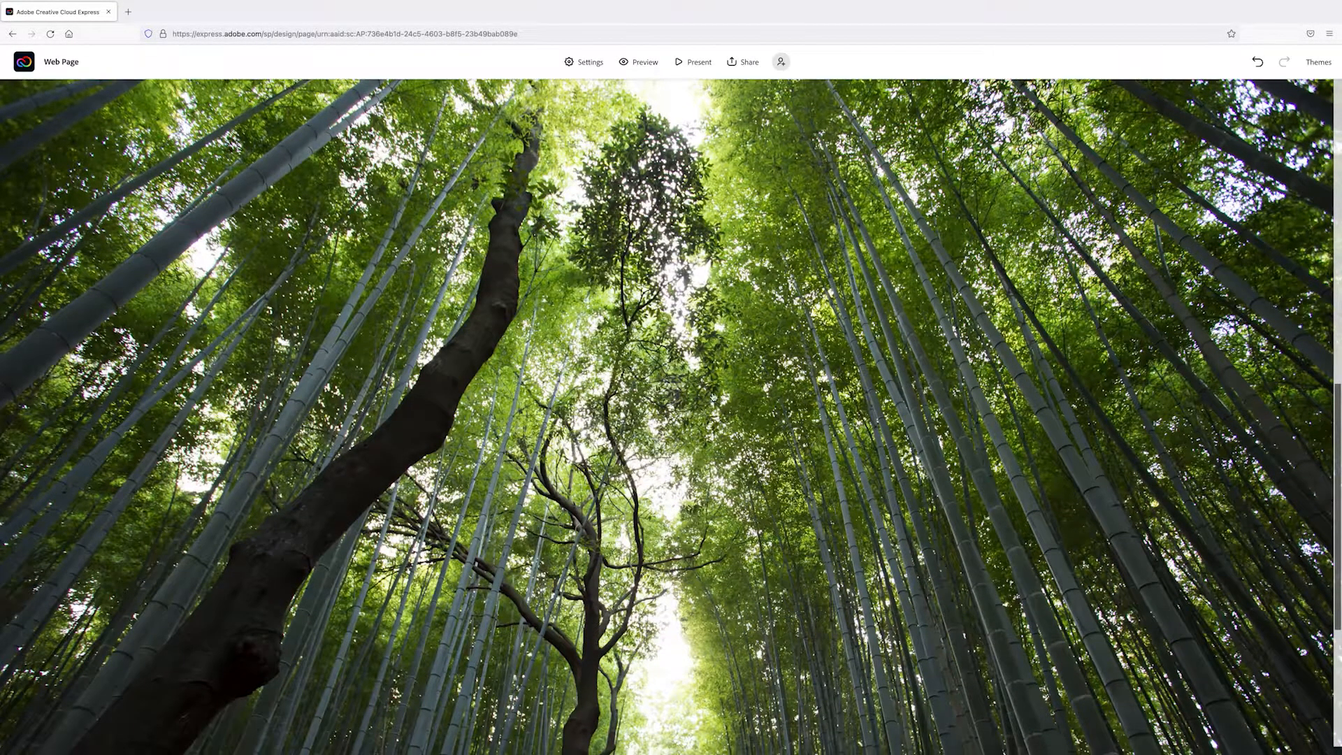
left_click(713, 397)
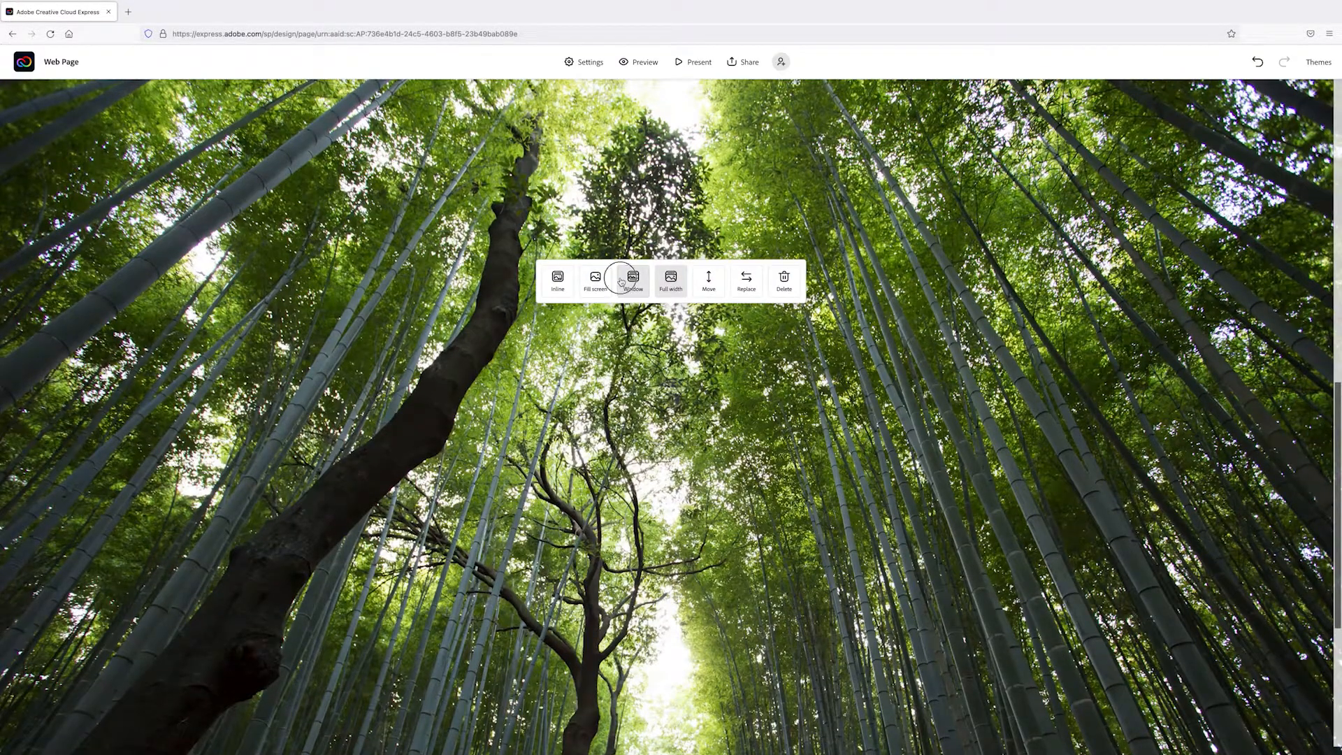
left_click(622, 280)
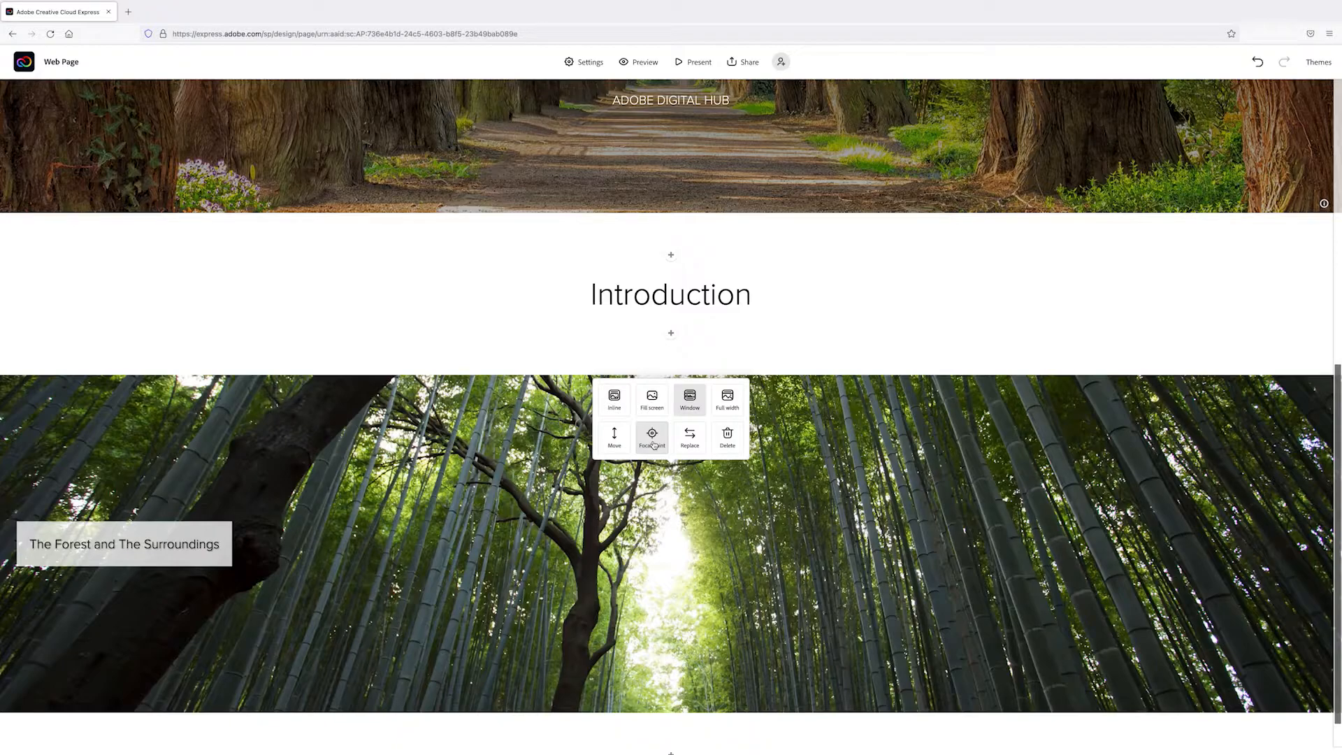
Move the bamboo forest photo's focal point down and left of its centre and save it.
left_click(652, 439)
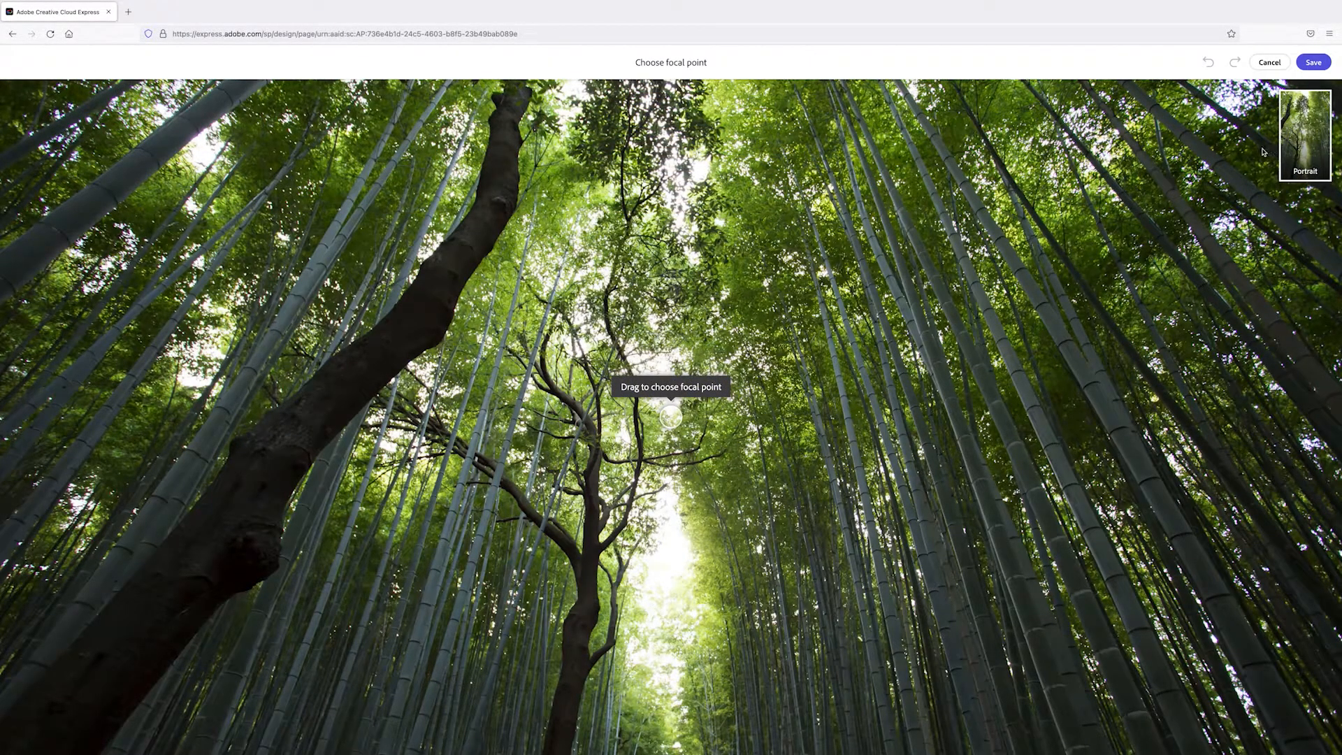
mouse_move(676, 419)
left_mouse_down()
mouse_move(1243, 510)
mouse_move(781, 569)
mouse_move(522, 563)
left_mouse_up()
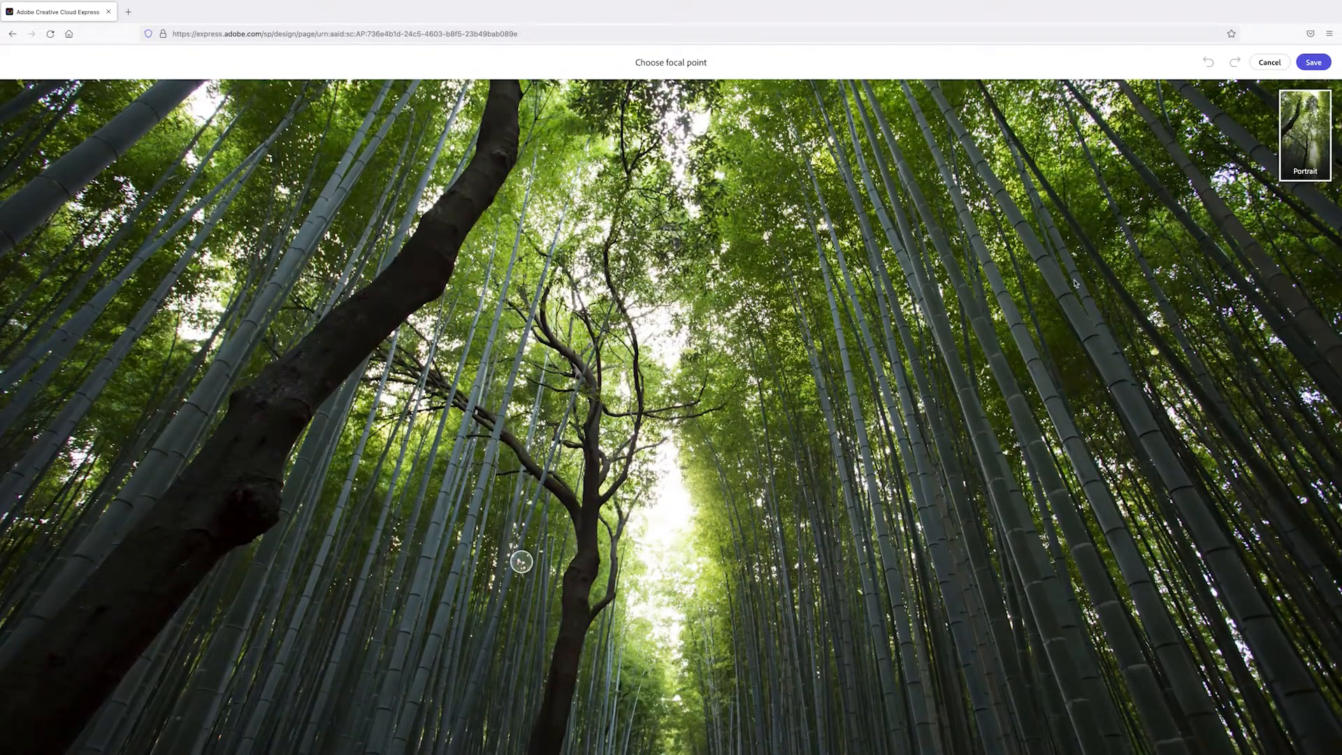
left_click(1311, 62)
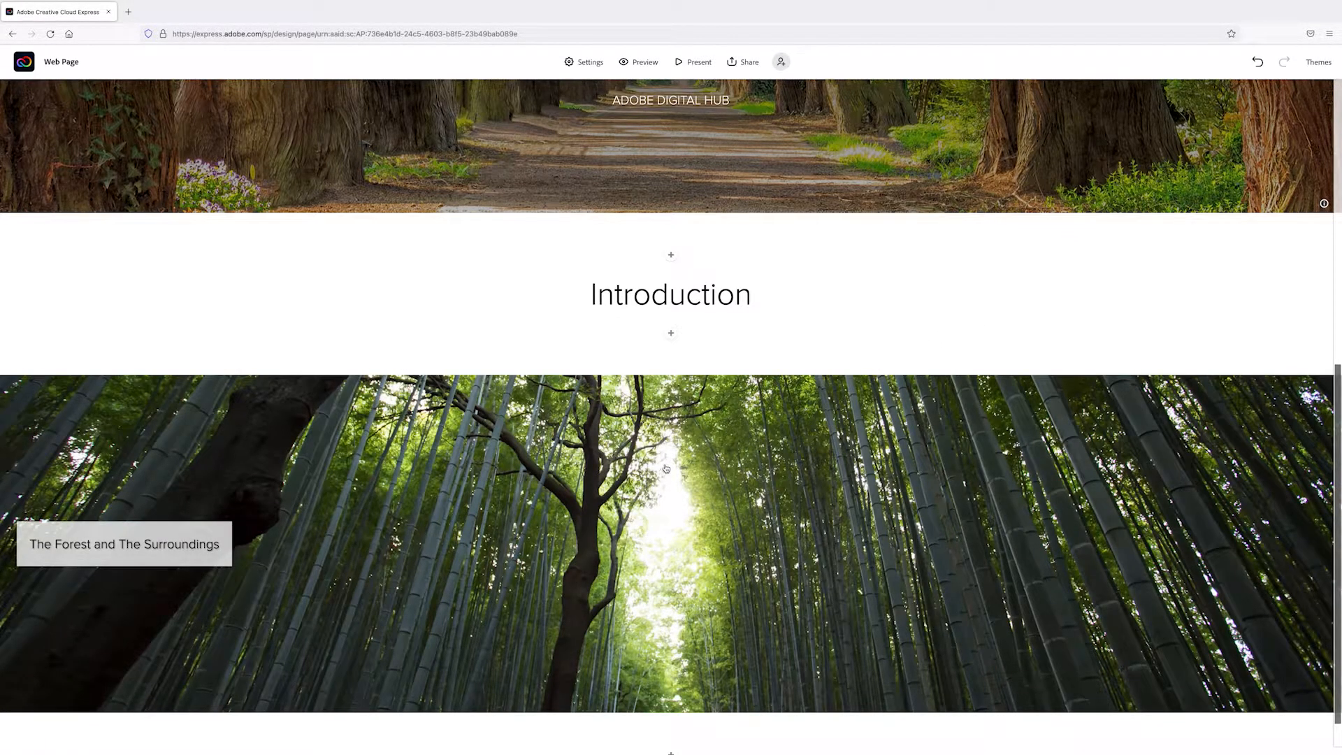
Add a centered "Find Out More" button below the forest photo that links to Nationalgeographic.com.
scroll(671, 466, "down", 1)
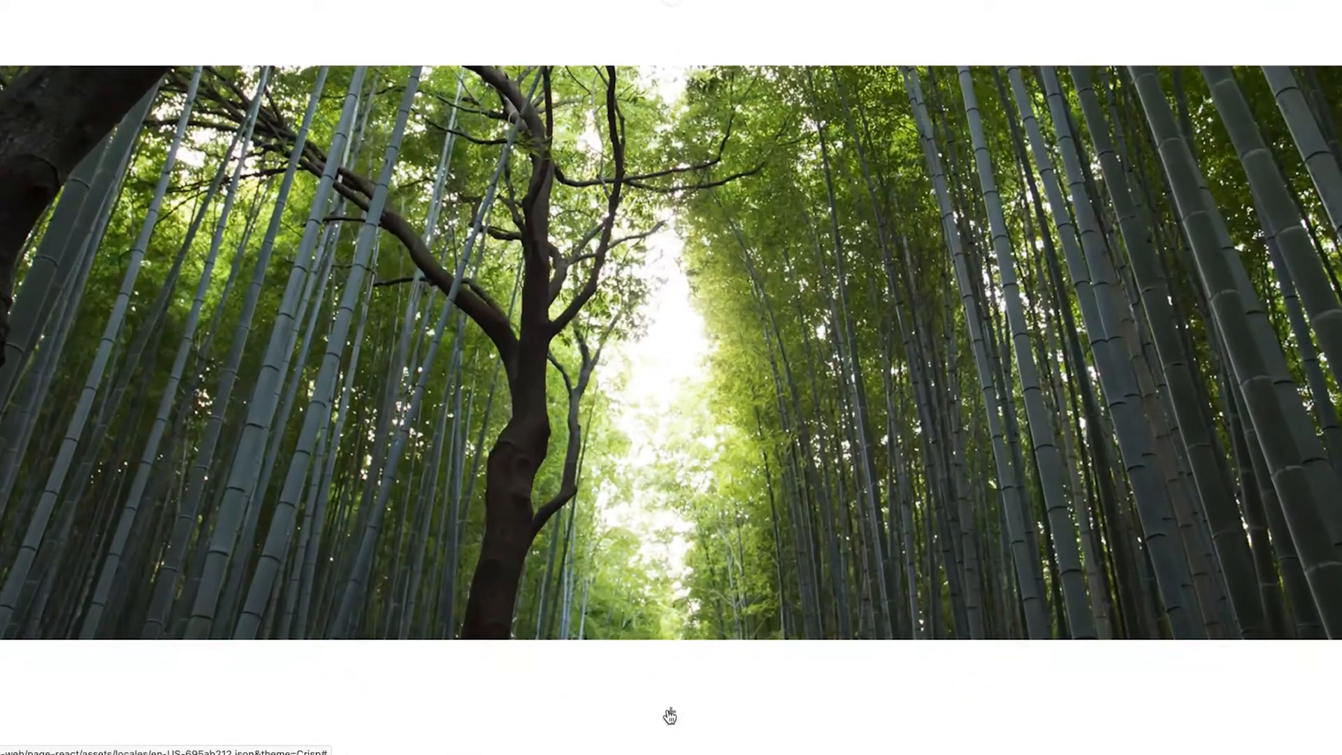
left_click(670, 728)
left_click(624, 693)
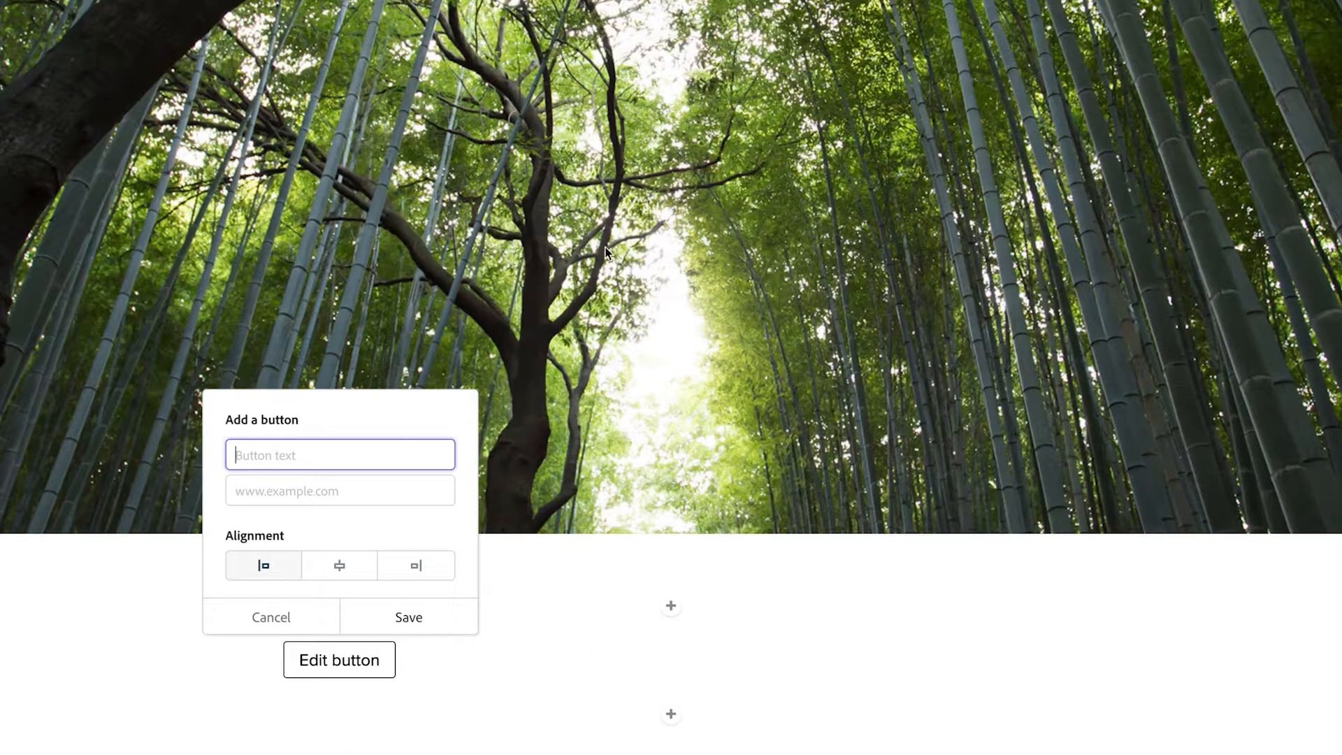
type("Find Out More")
left_click(342, 488)
type("Nationalgeographic.com")
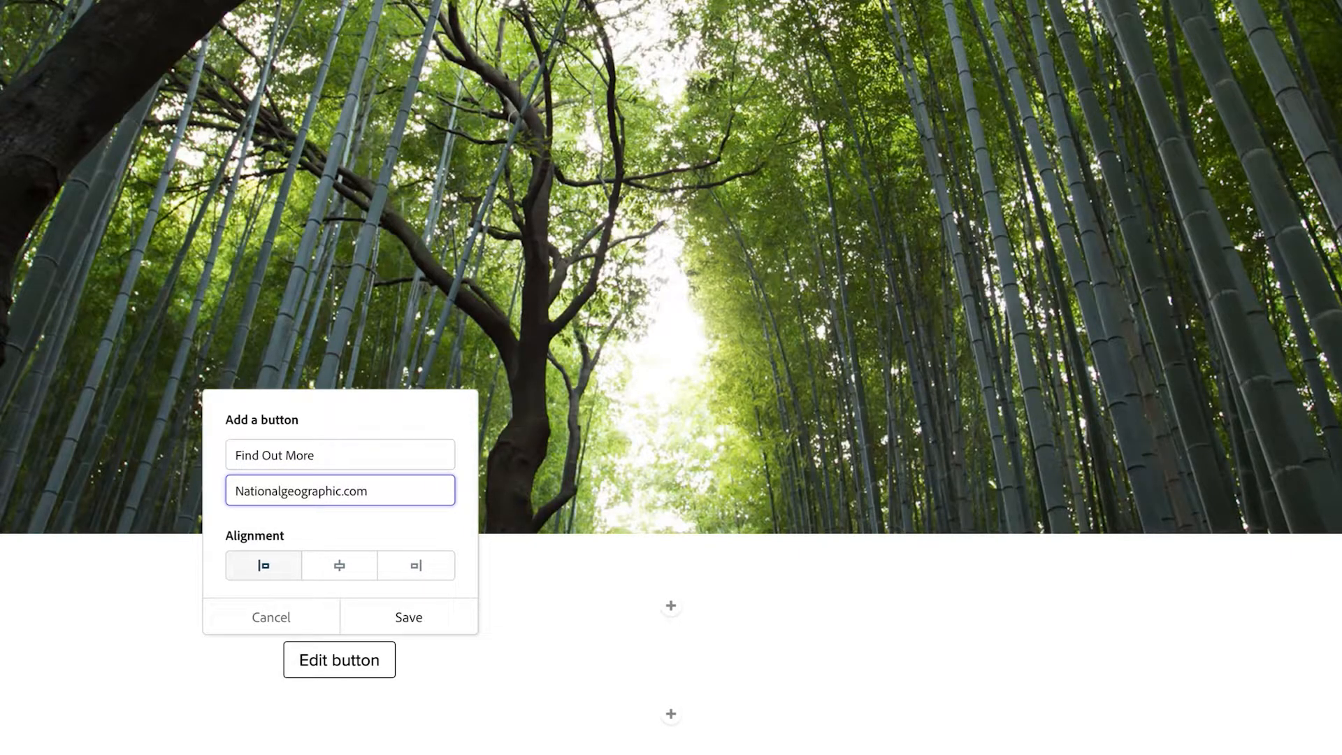
left_click(336, 578)
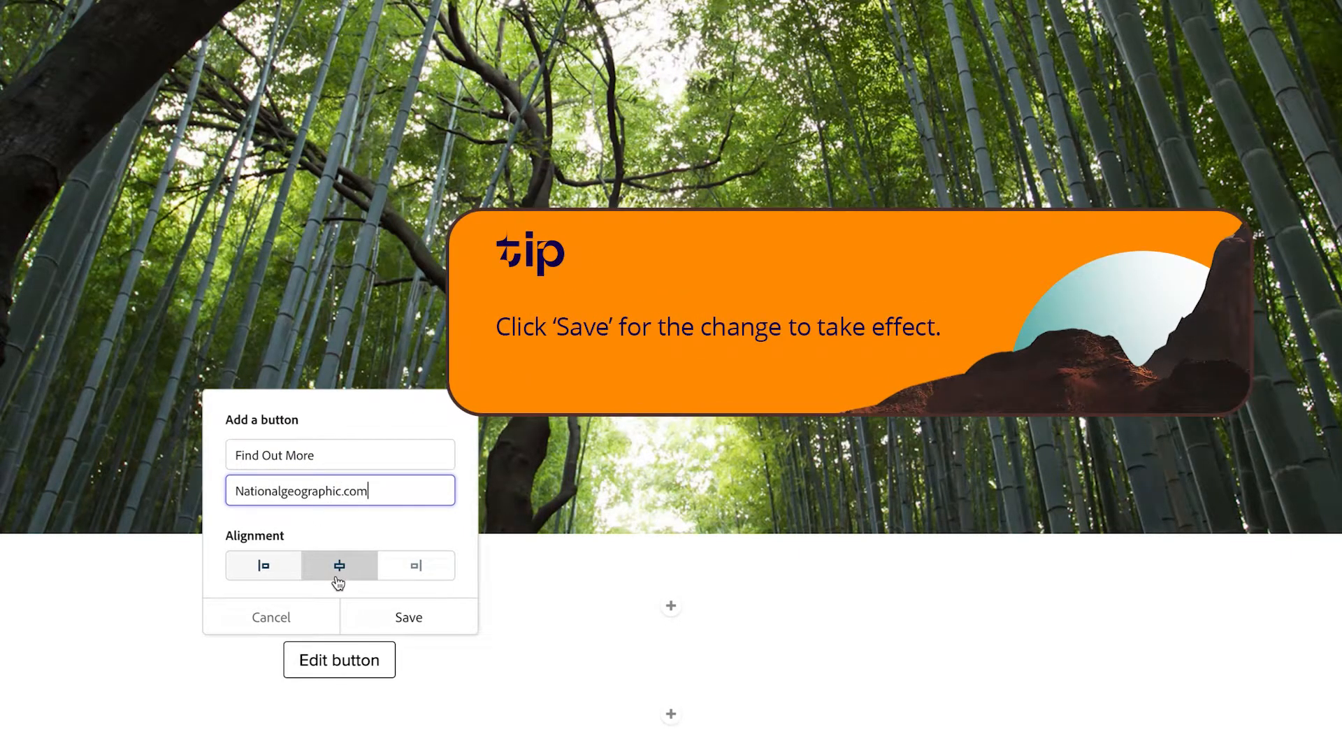
left_click(338, 583)
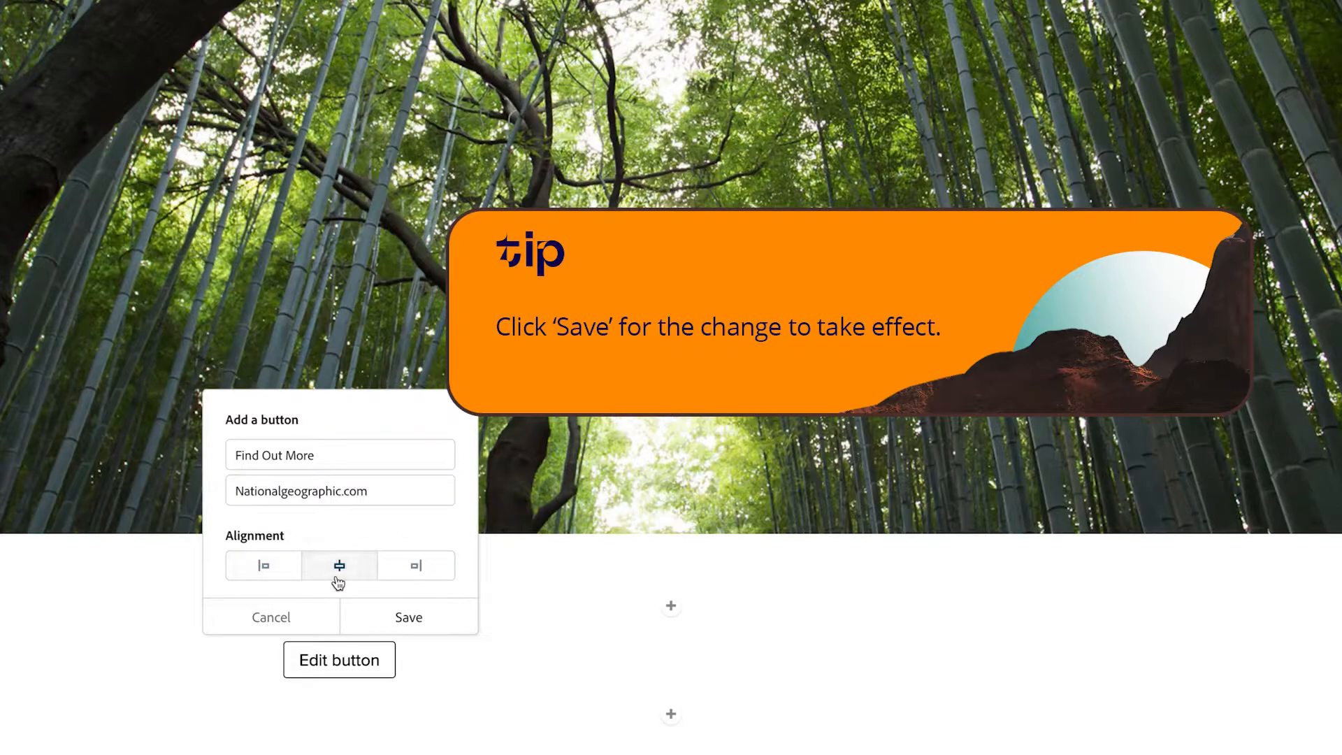
left_click(403, 619)
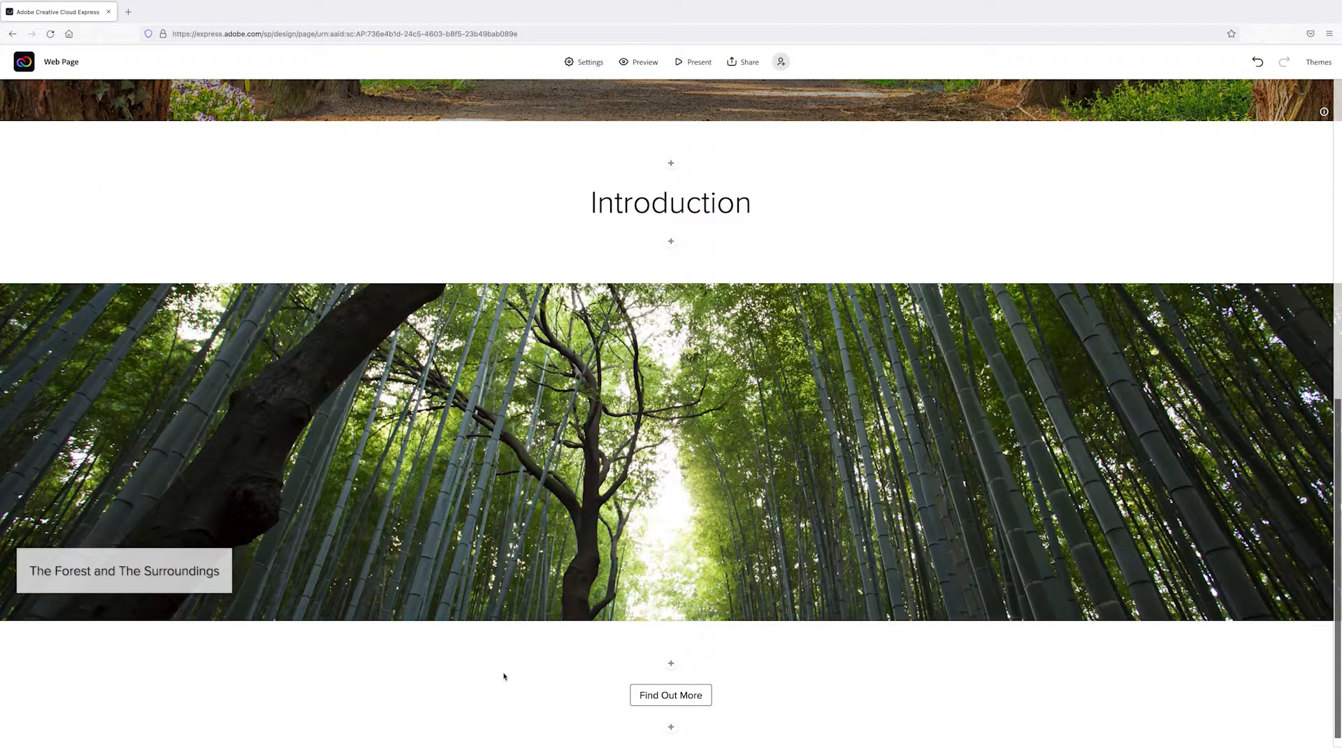
Add a photo grid below the button and upload the first five images from the "10 Minutes Video" folder.
left_click(672, 730)
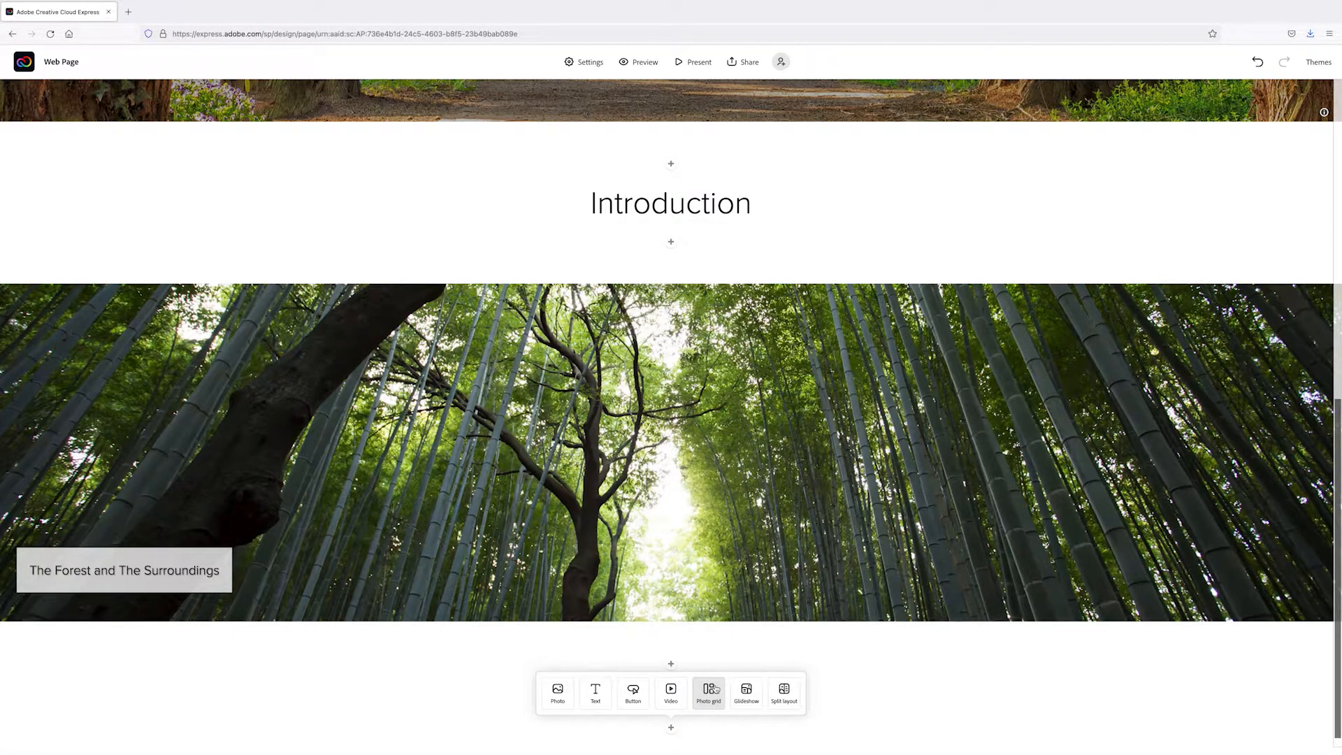
left_click(714, 690)
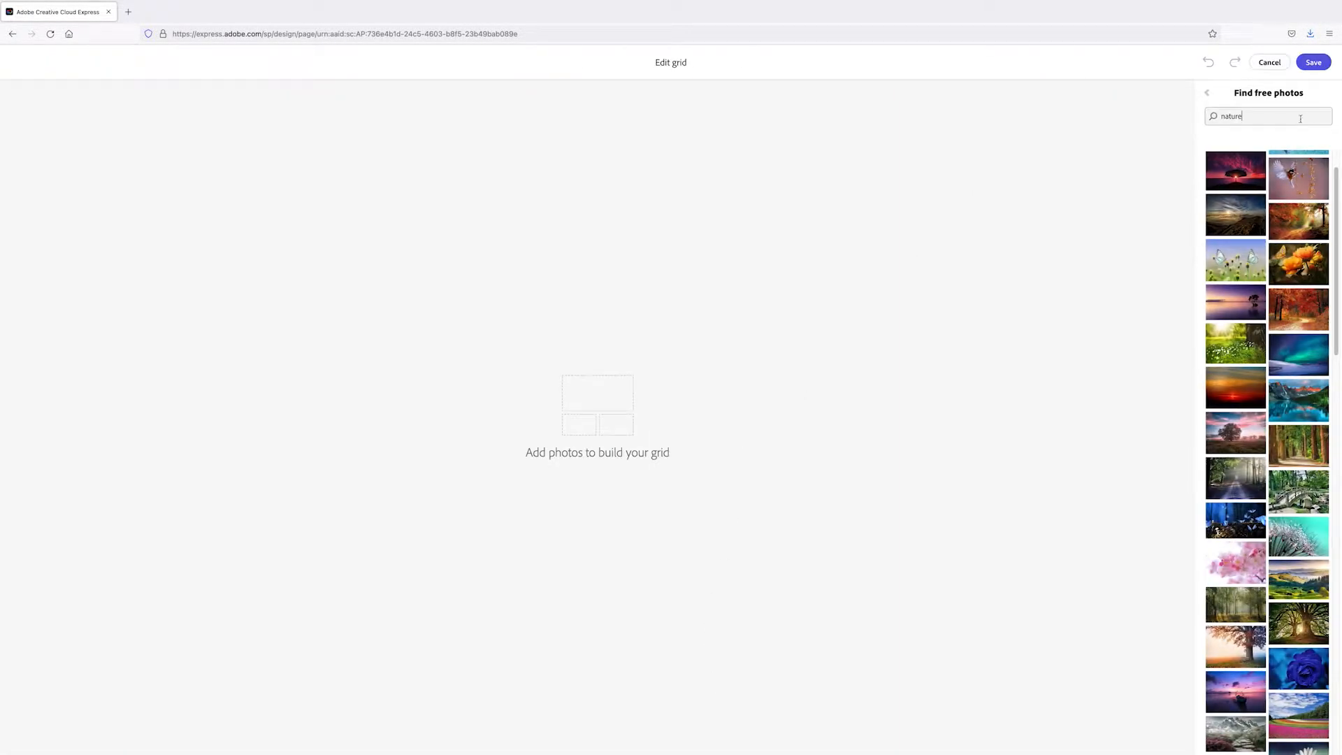
left_click(1211, 95)
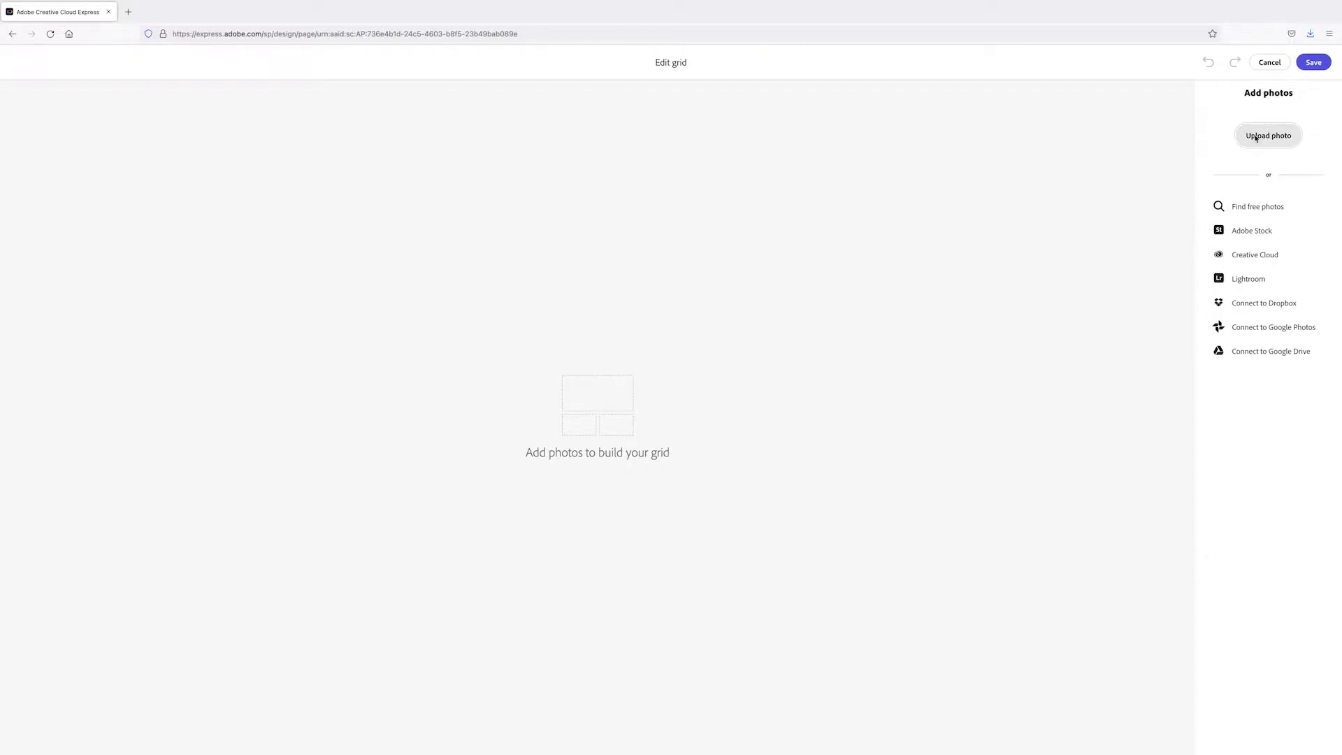
left_click(1257, 137)
left_click(629, 171)
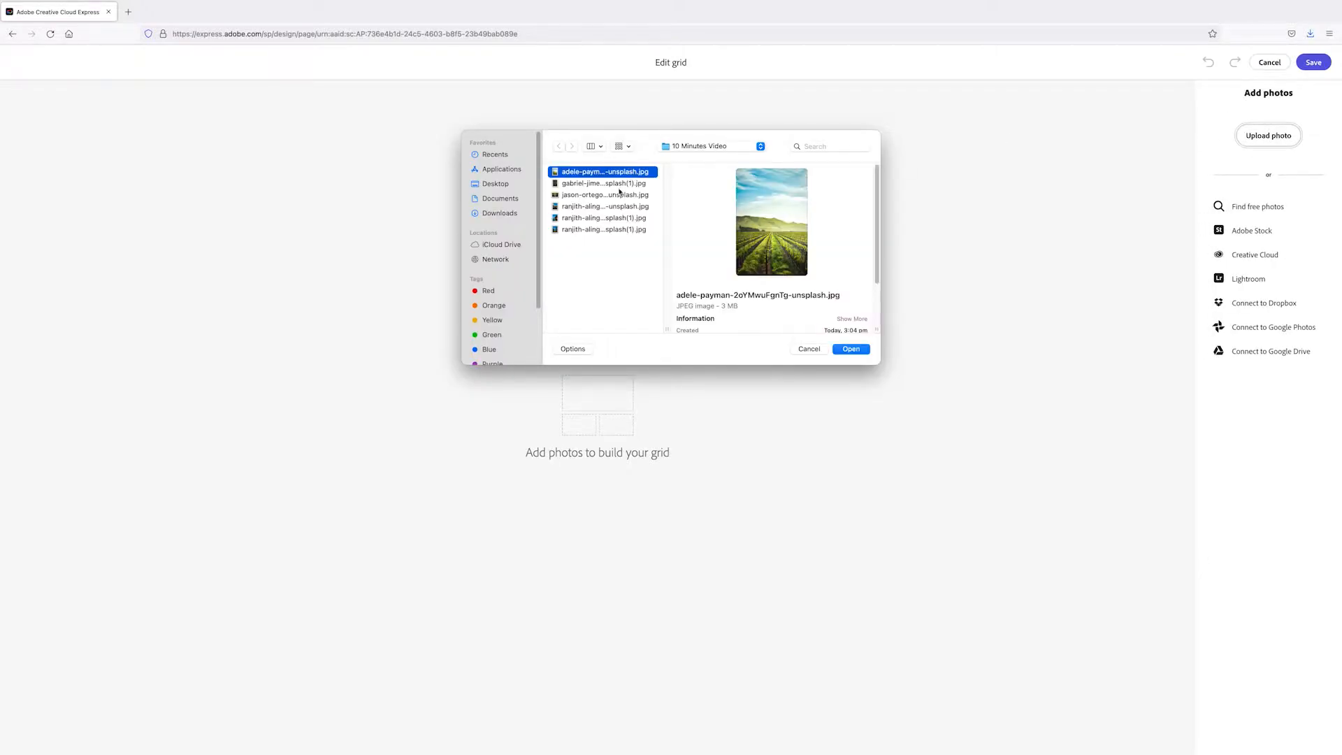
left_click(604, 218, "shift")
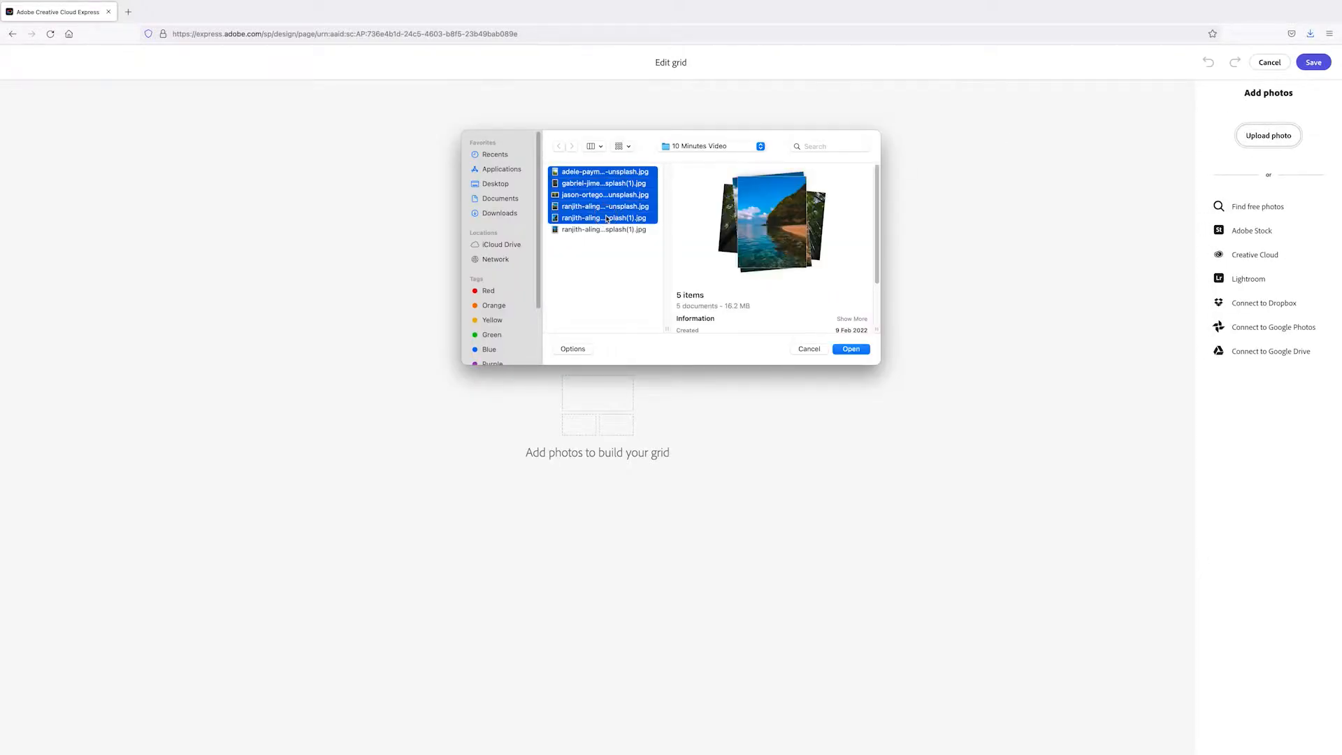
left_click(850, 349)
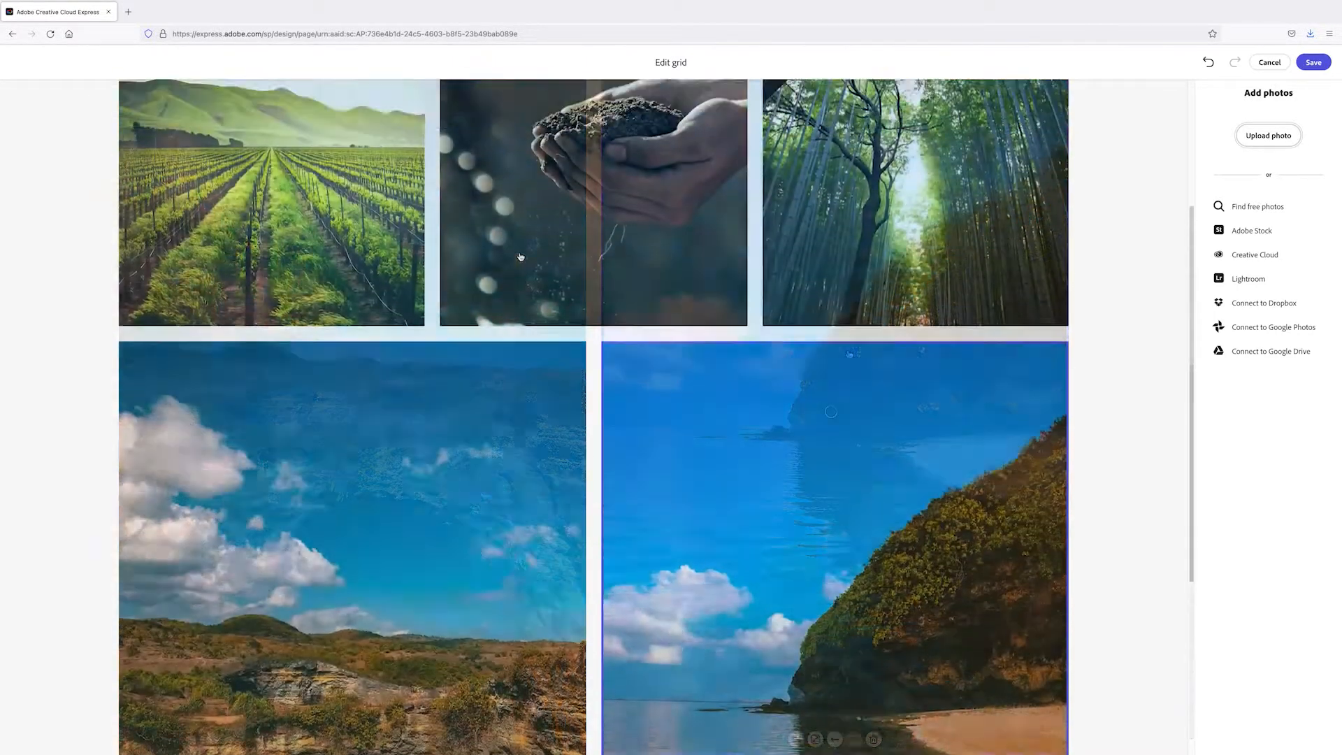
Try the vineyard photo at the full width of the grid and set it to the small photo size.
scroll(520, 256, "up", 2)
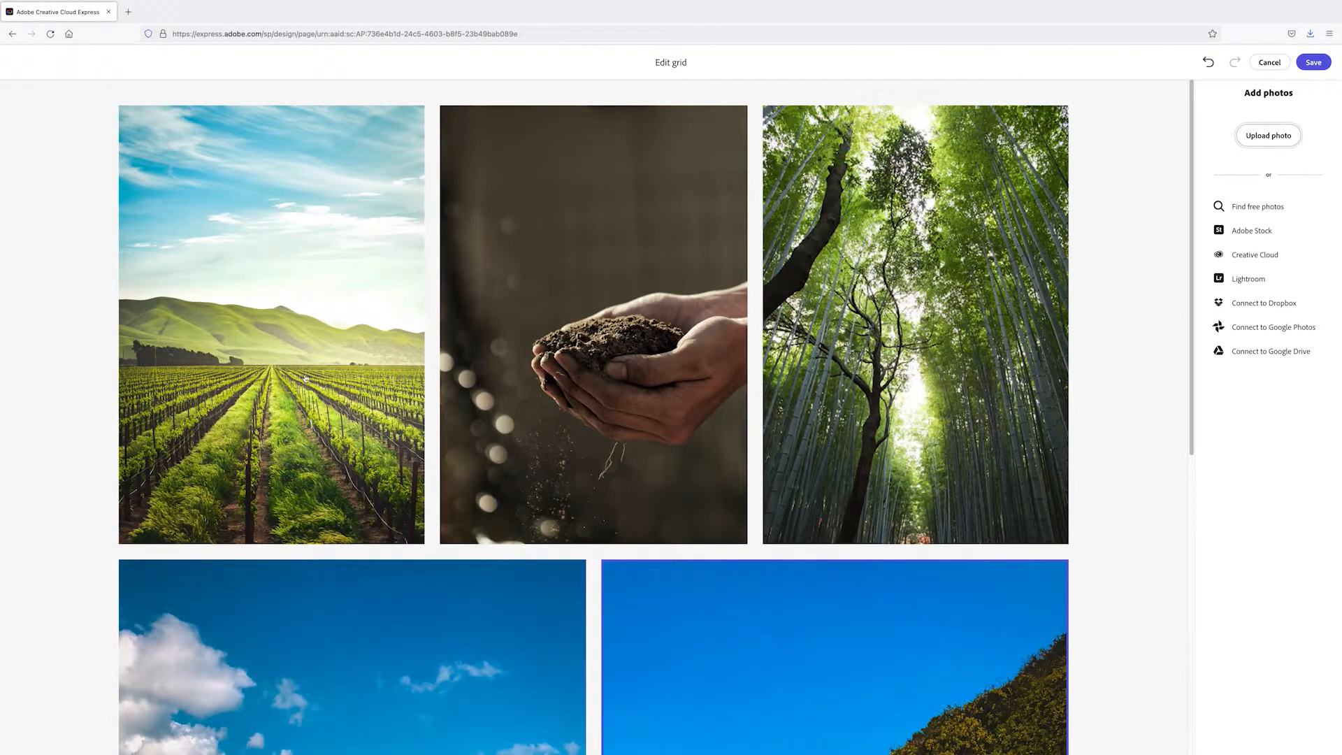
left_click(277, 359)
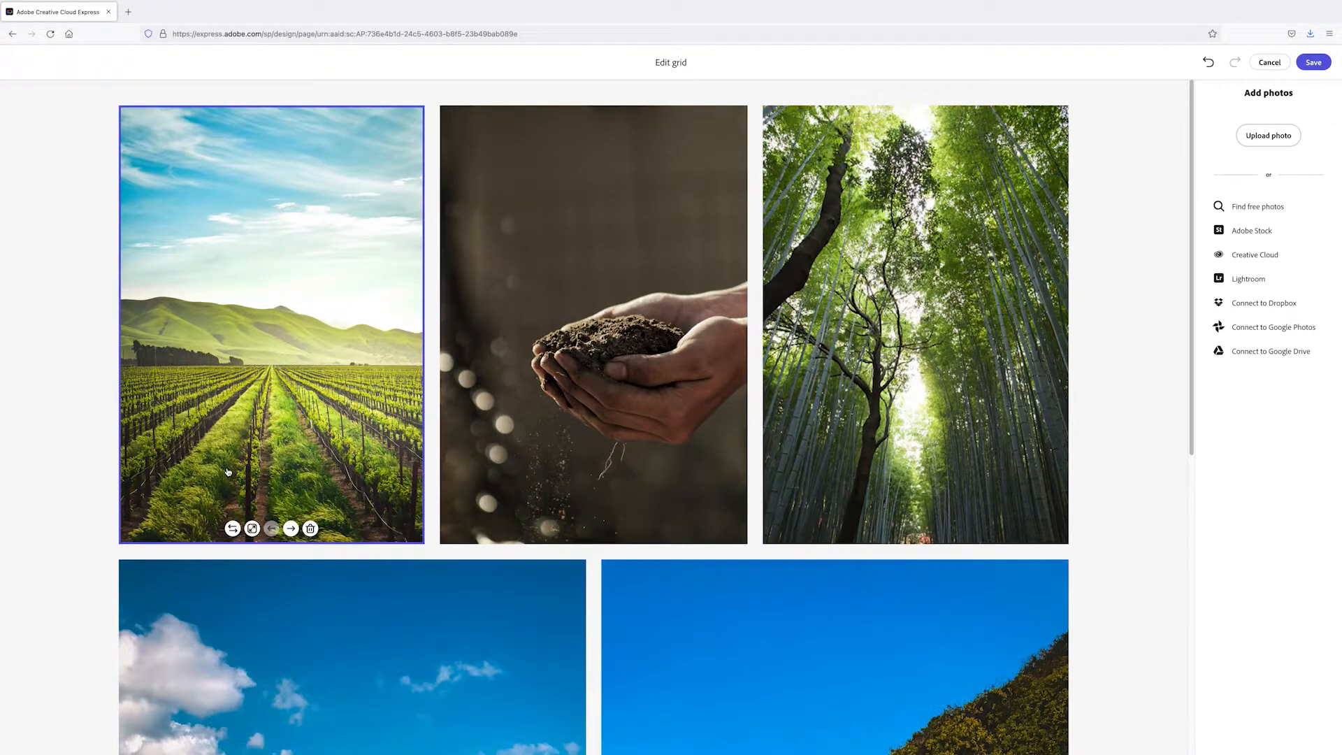
left_click(252, 529)
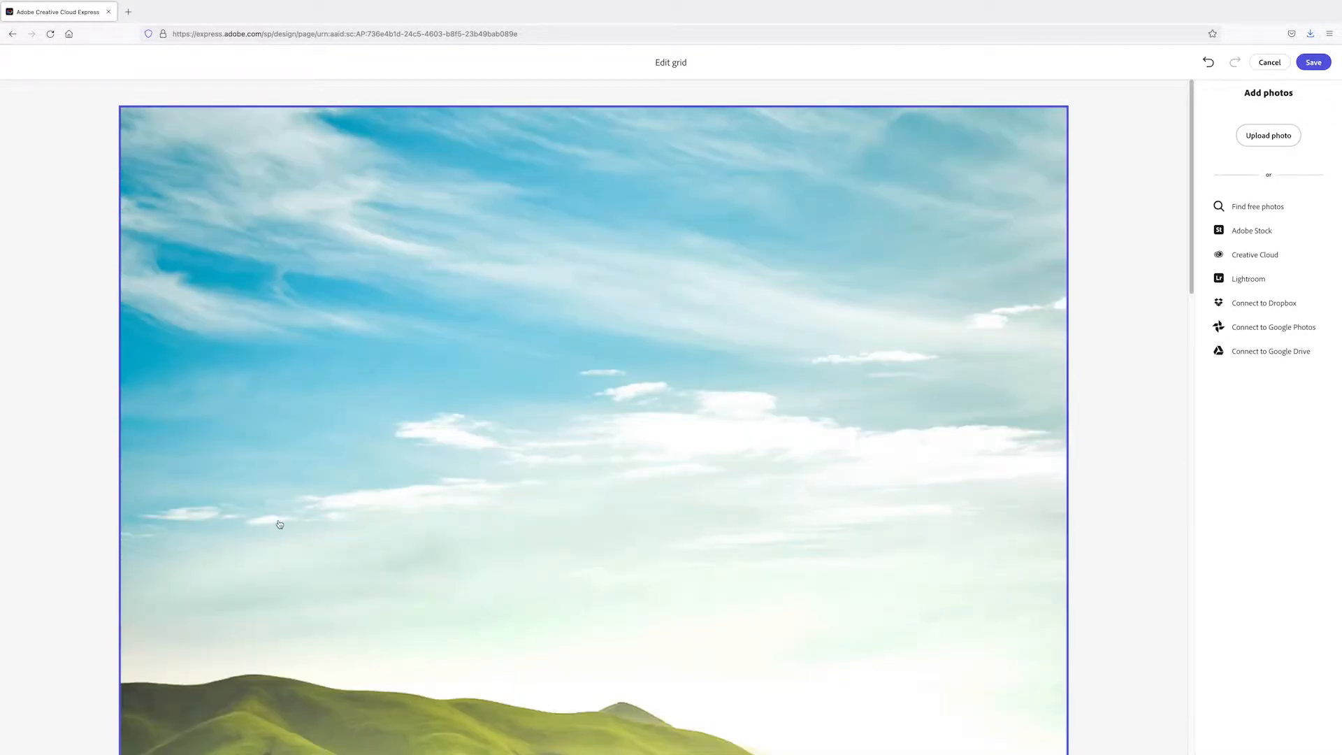
scroll(535, 474, "down", 8)
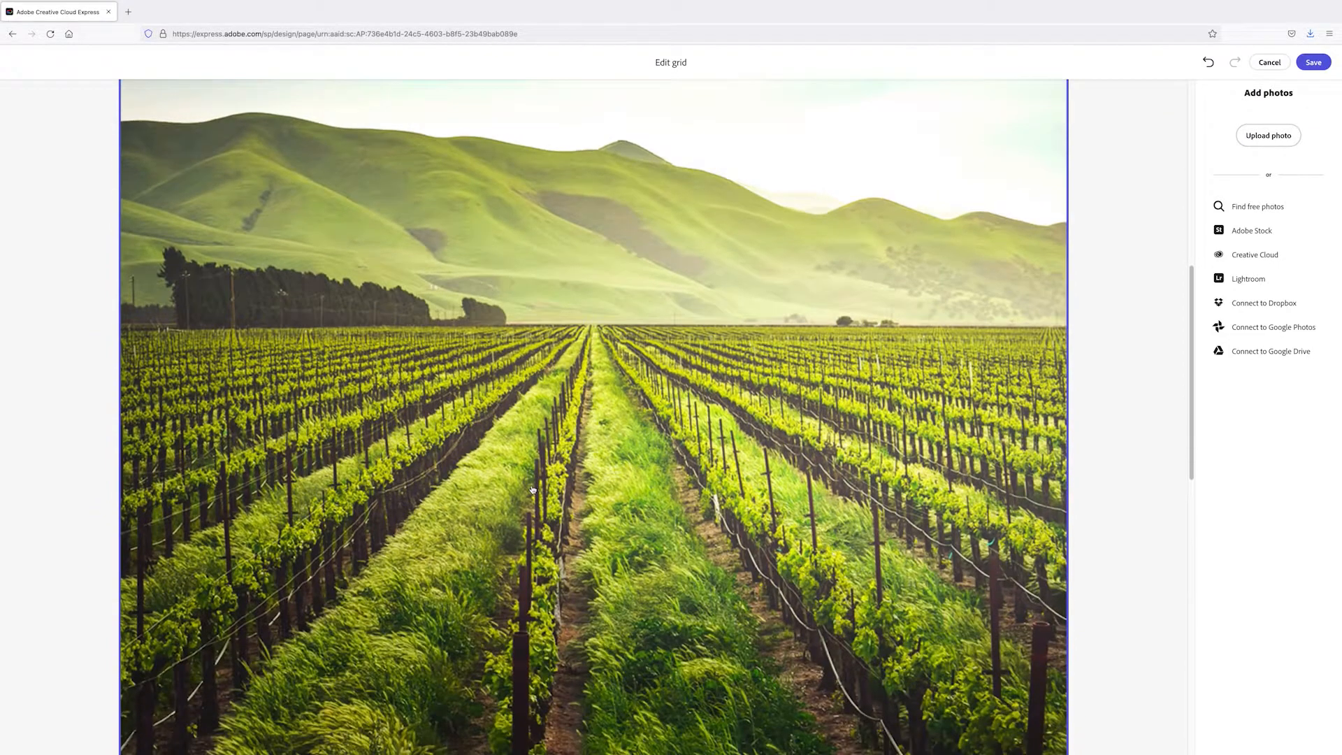
scroll(532, 489, "down", 4)
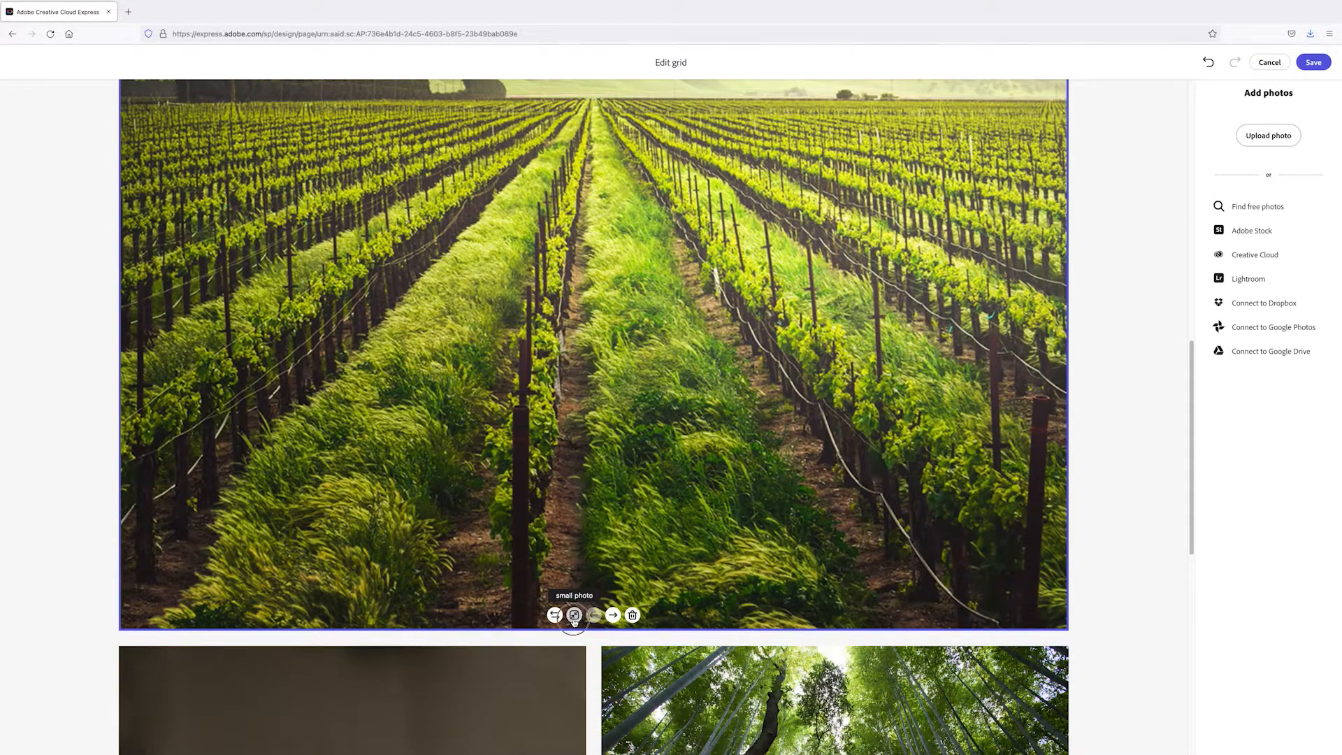
left_click(574, 615)
scroll(472, 394, "up", 5)
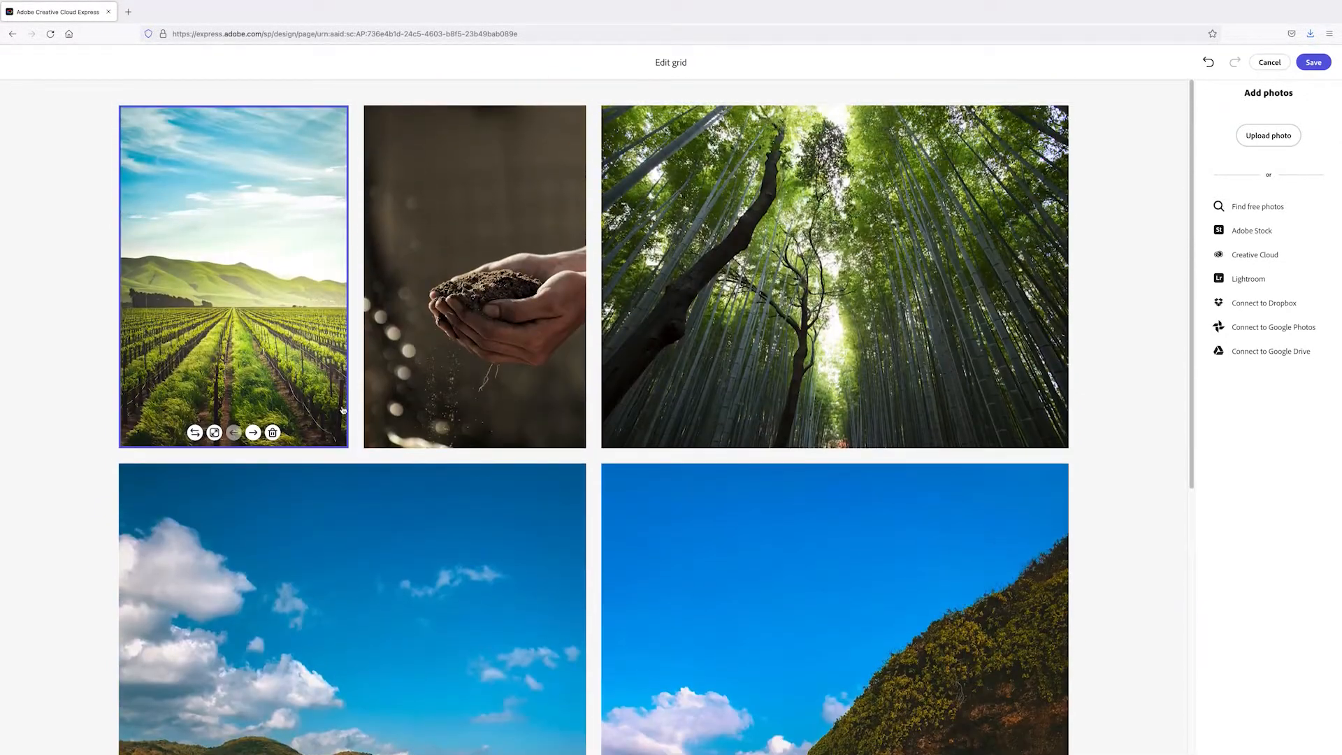
Try the vineyard photo one place later in the grid and move it back to first place.
left_click(253, 432)
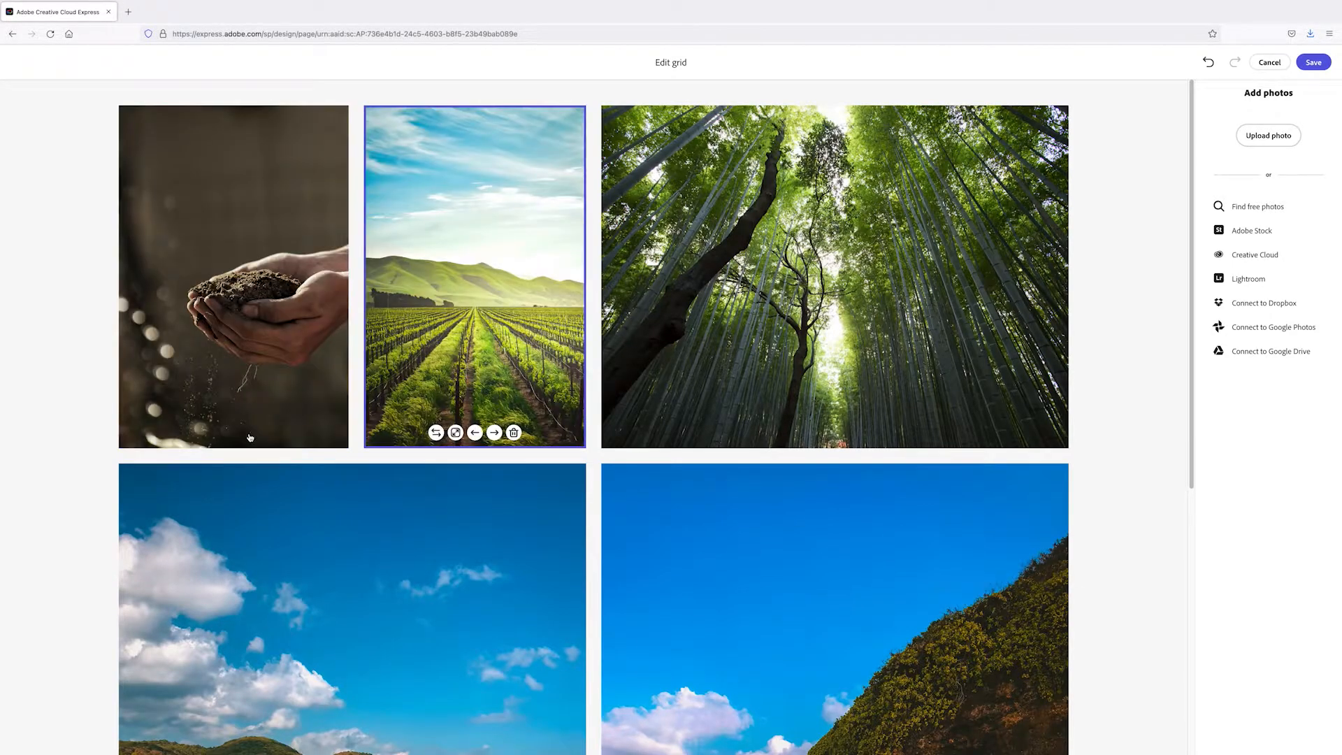
left_click(475, 431)
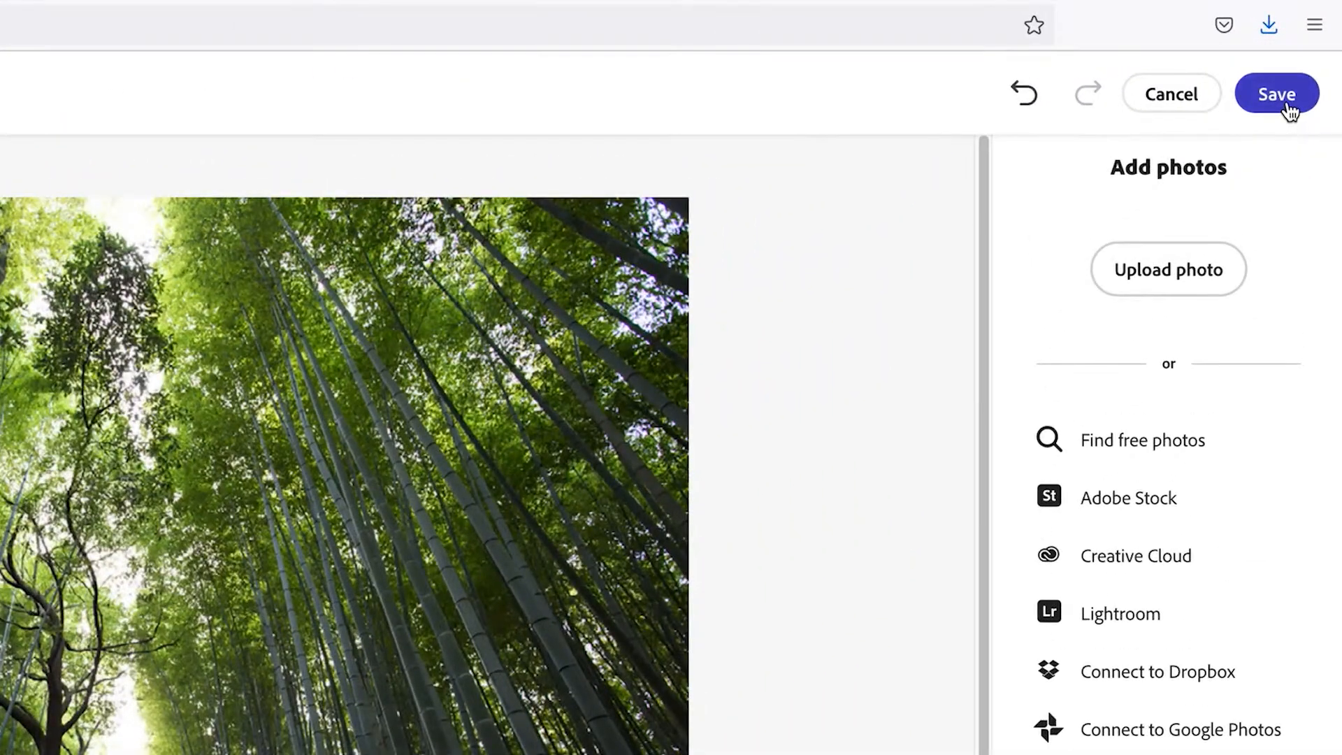
Save the edited photo grid and give it the caption "Other Resources".
left_click(1313, 62)
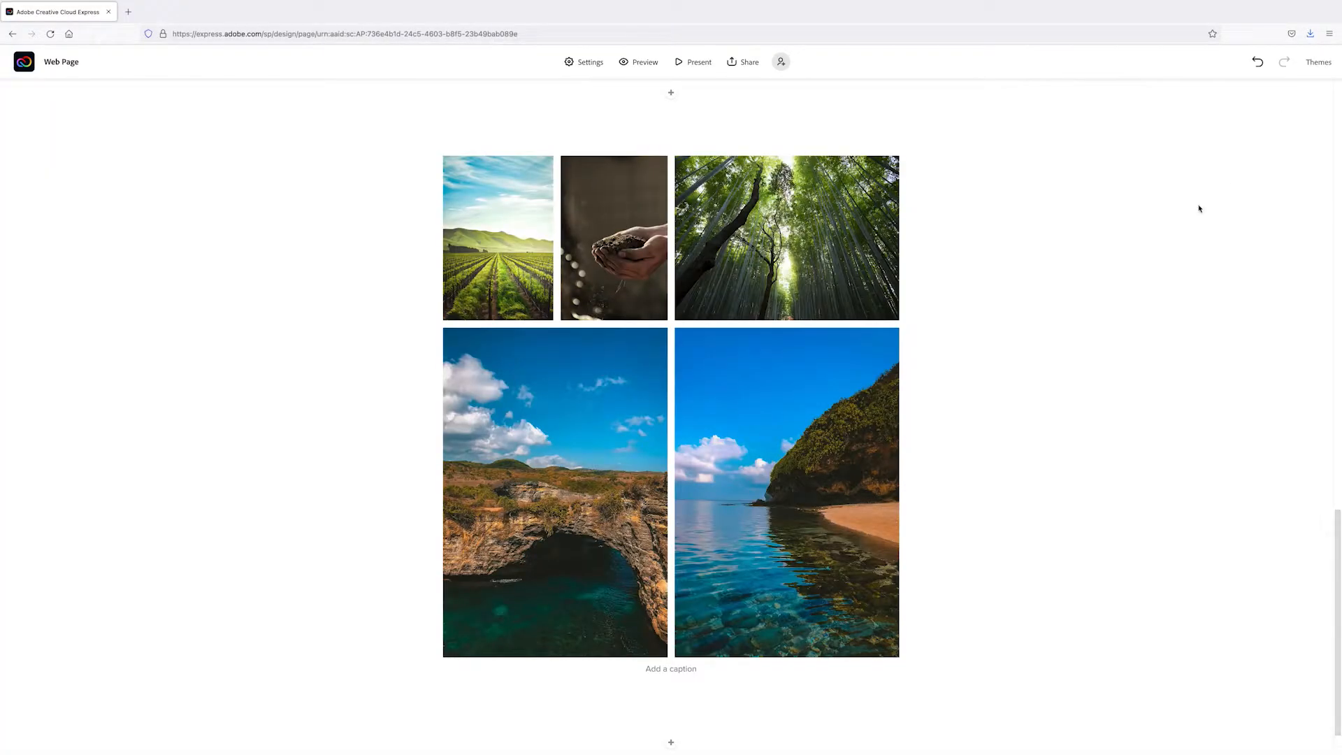
left_click(681, 671)
type("O")
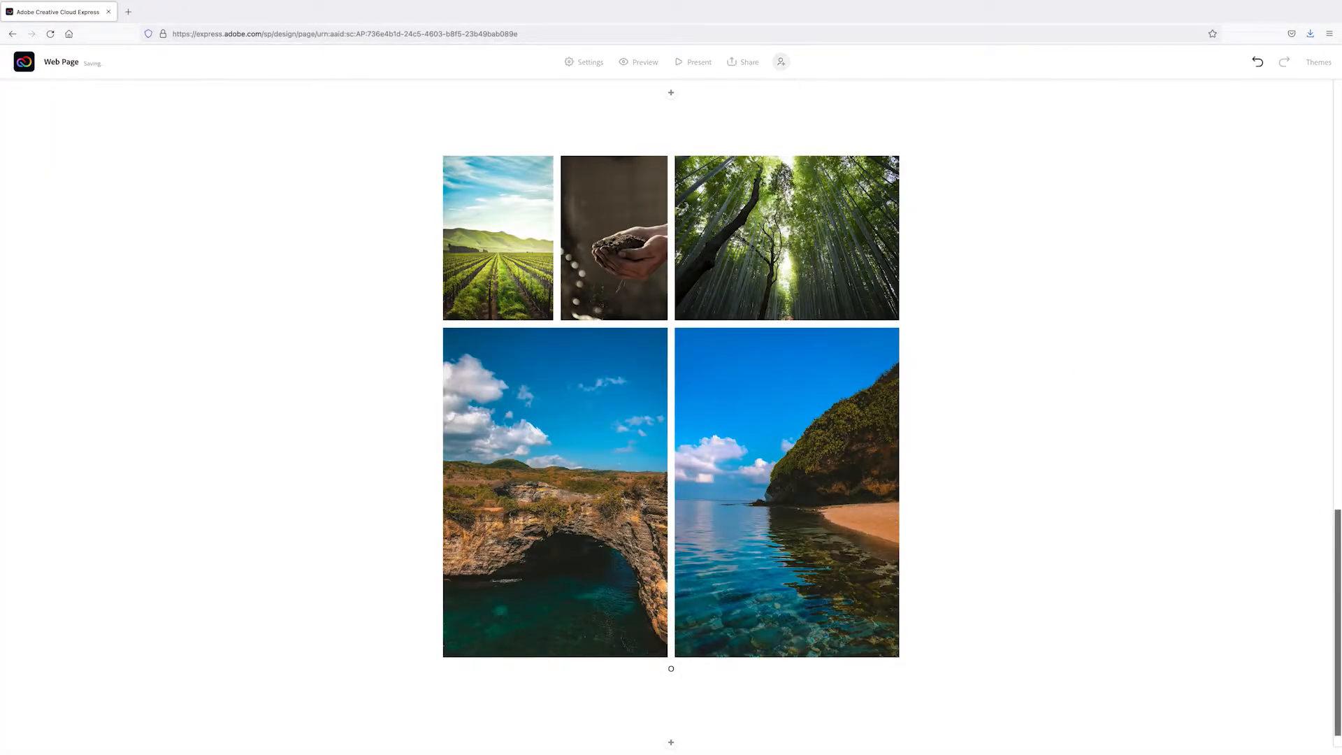
type("ther Resources")
left_click(719, 692)
Add a glideshow below the photo grid with three free "nature" photos: the stormy lake, the lone tree at sunset and the sunlit forest road.
scroll(673, 745, "down", 1)
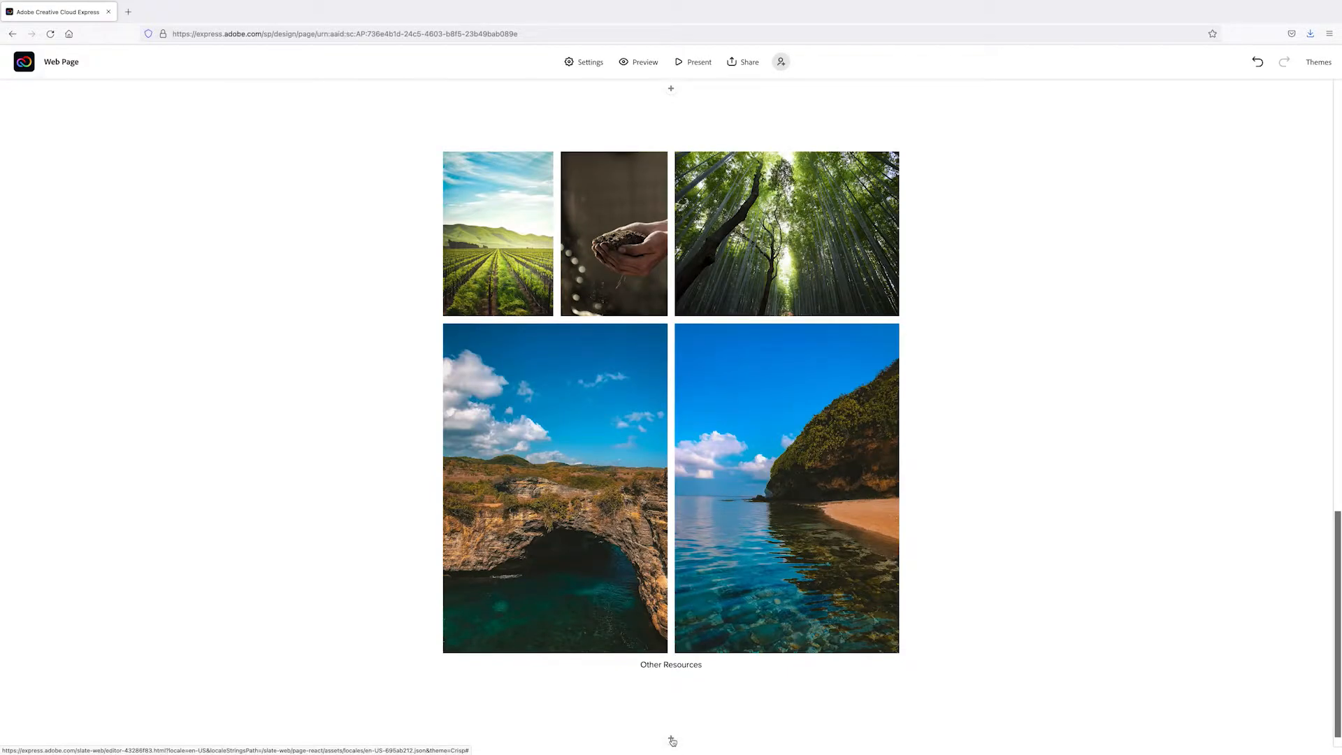
left_click(671, 741)
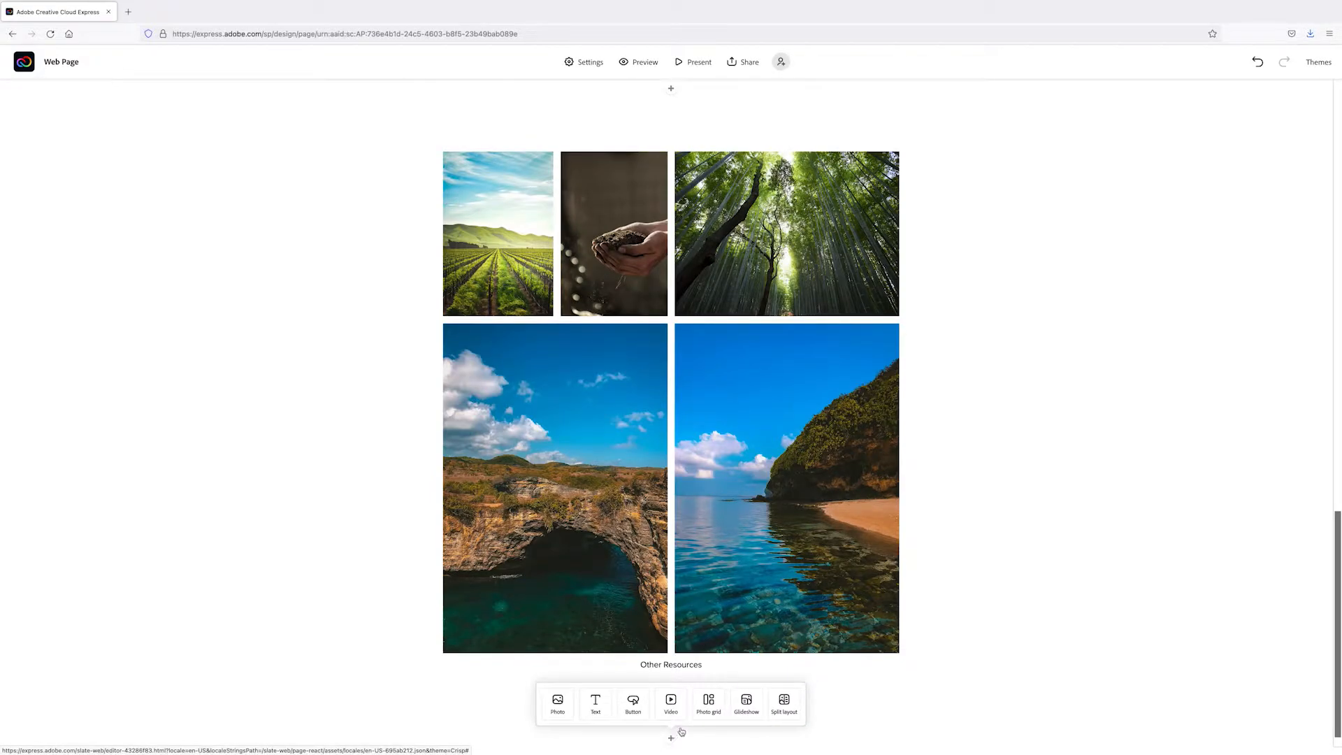
left_click(754, 710)
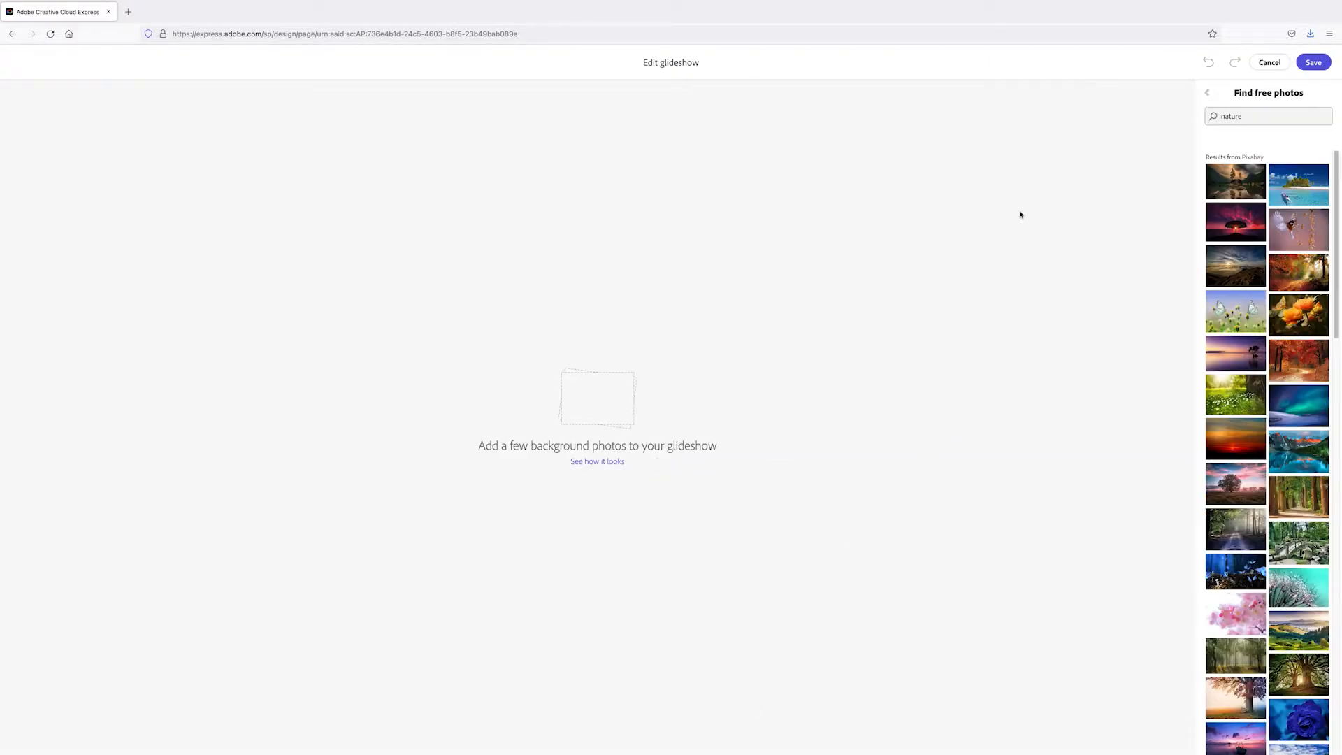
left_click(1207, 92)
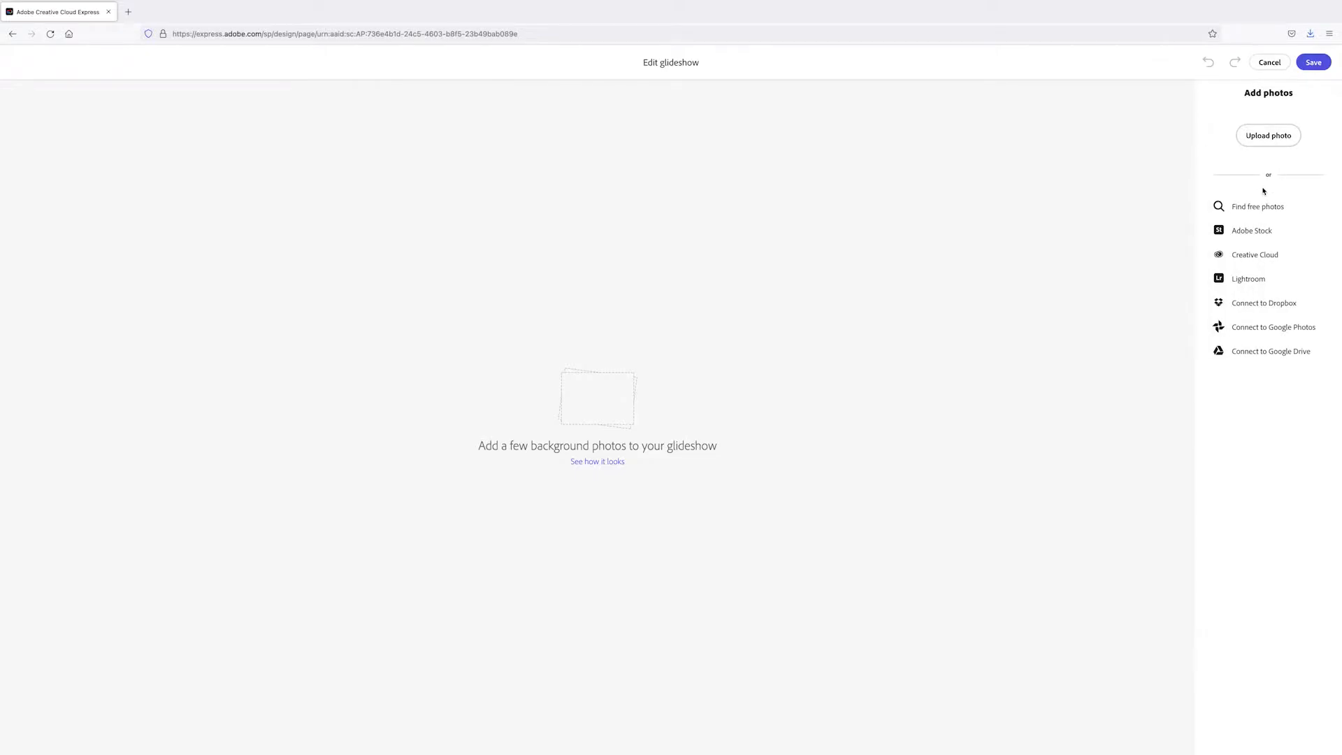
left_click(1251, 210)
left_click(1233, 180)
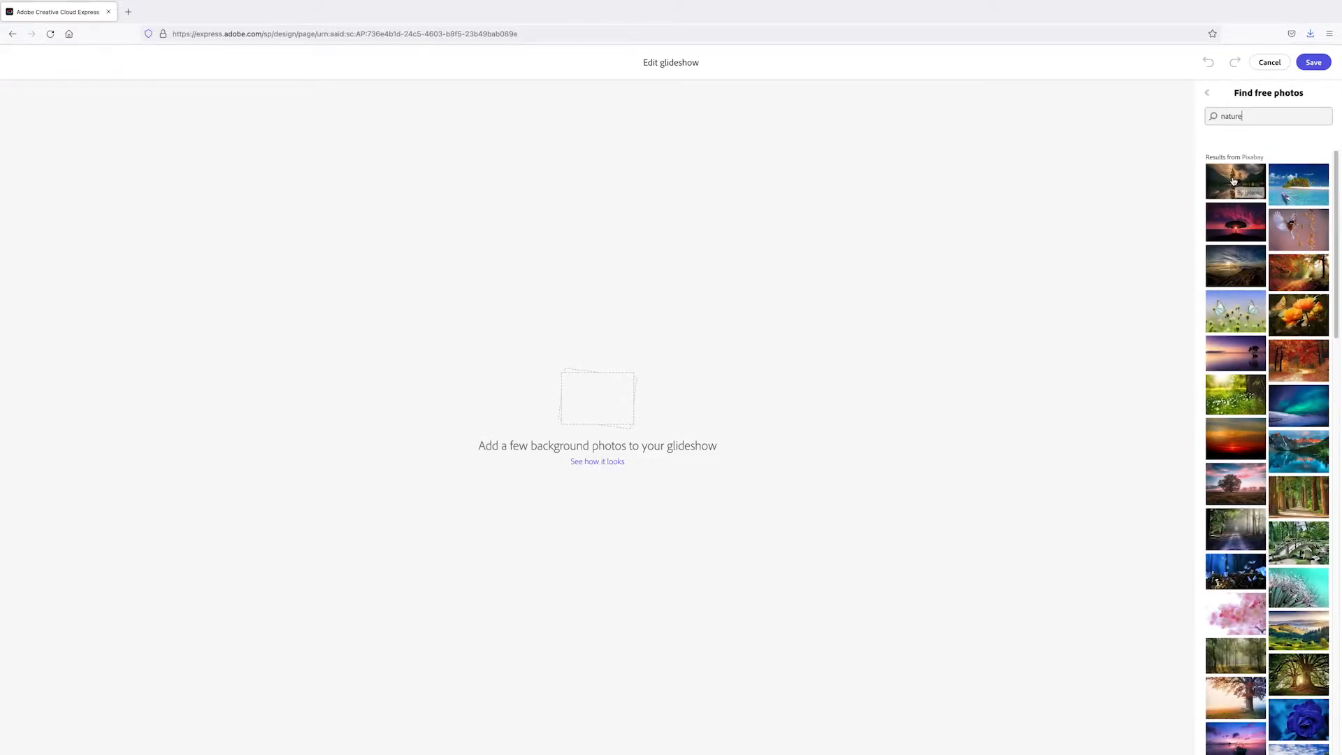
left_click(1234, 482)
scroll(1235, 483, "down", 2)
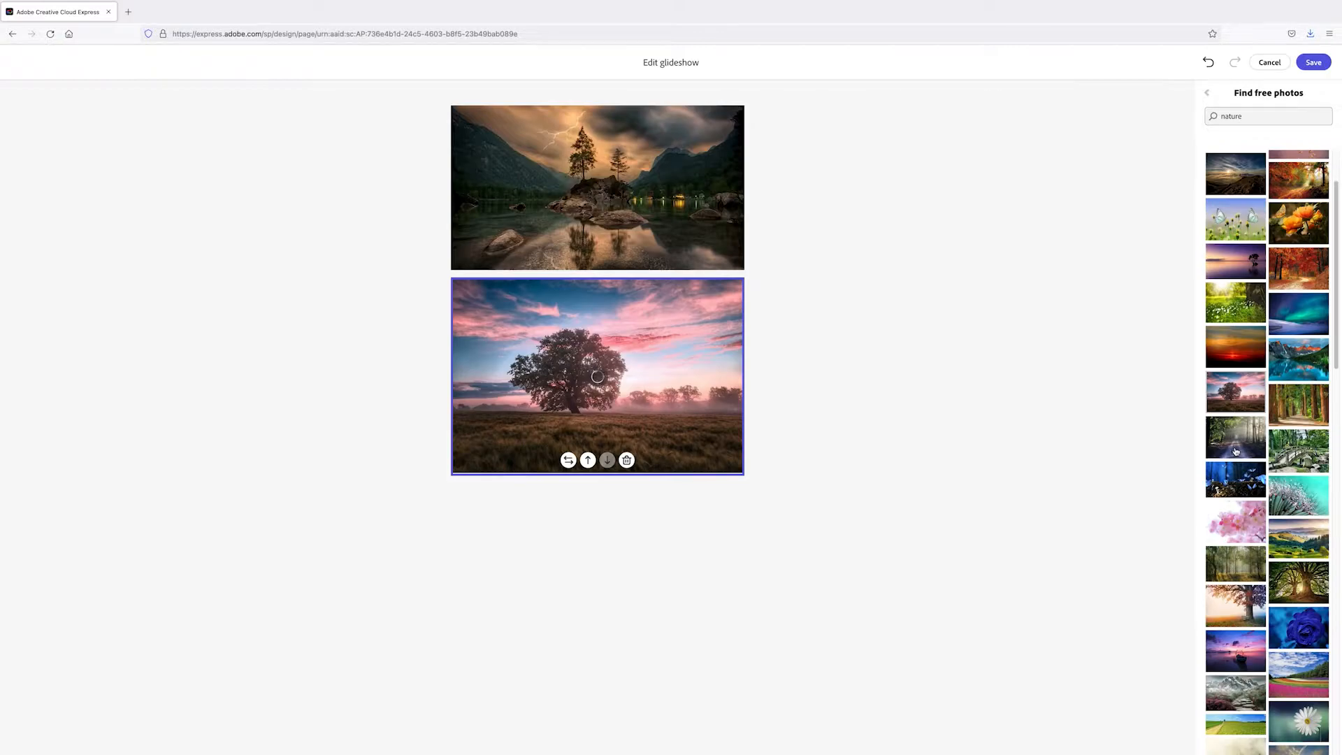
left_click(1235, 451)
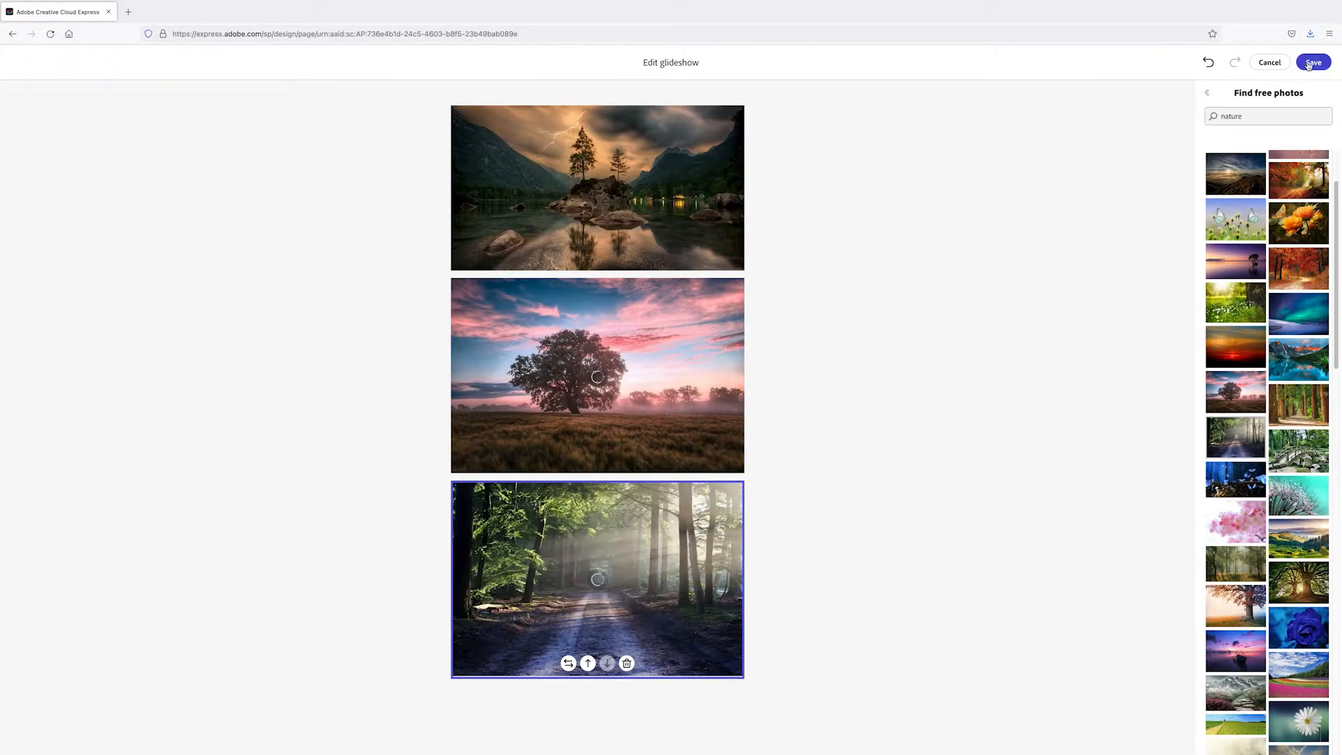
left_click(1311, 63)
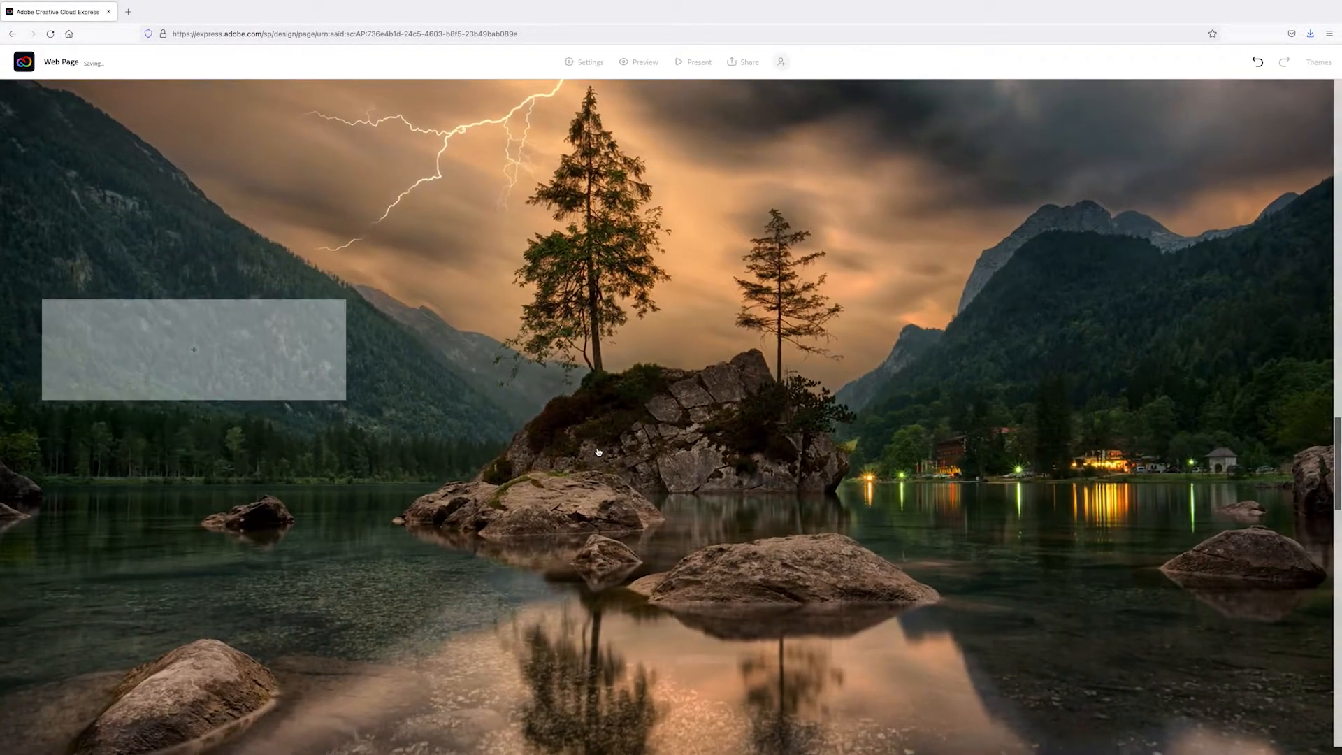
Review the glideshow's photos and check which content types its overlay box on the forest road photo accepts.
scroll(599, 451, "down", 5)
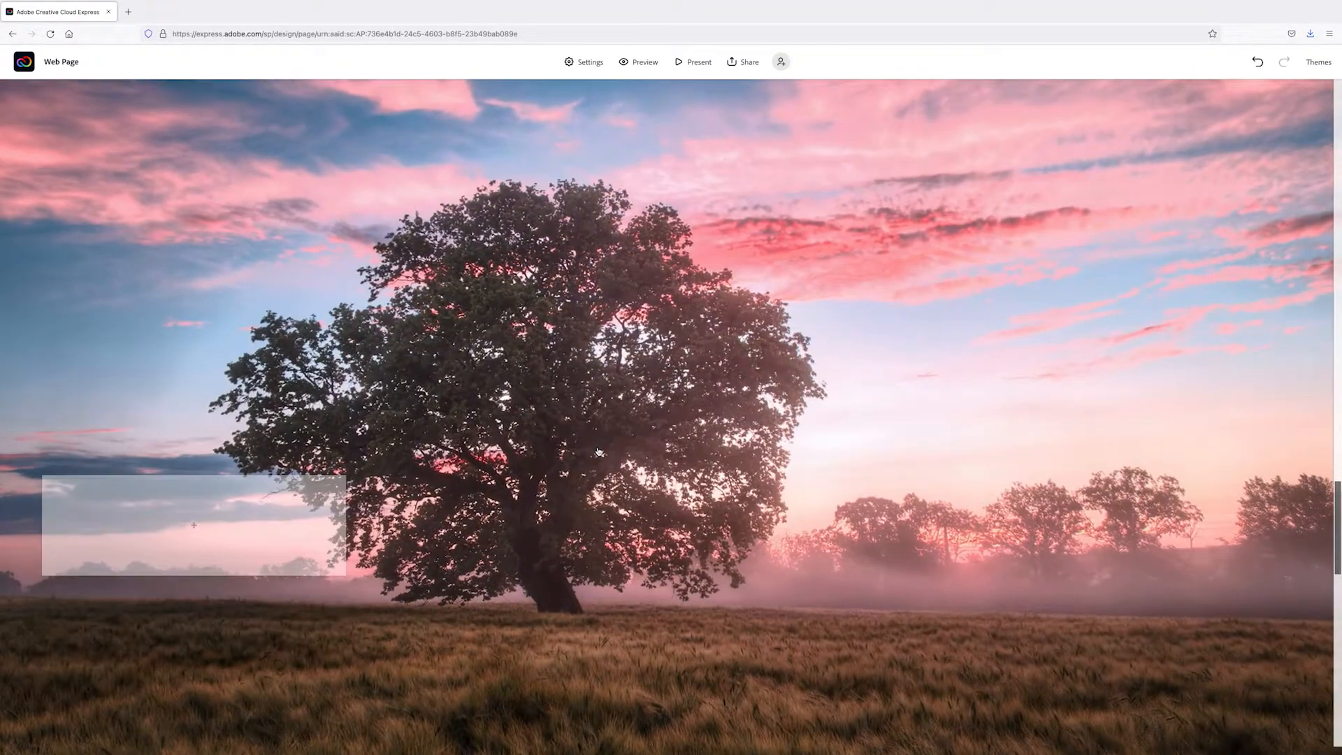
scroll(599, 451, "down", 8)
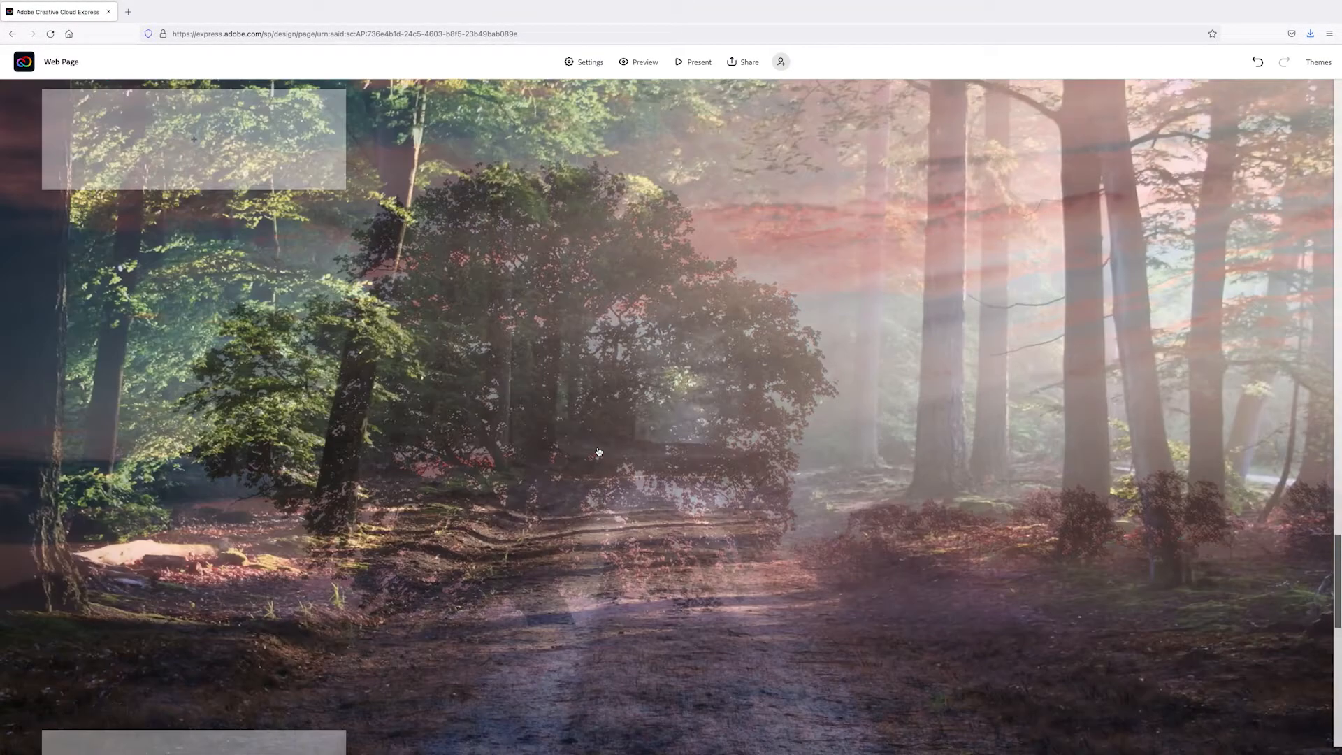
scroll(598, 451, "down", 5)
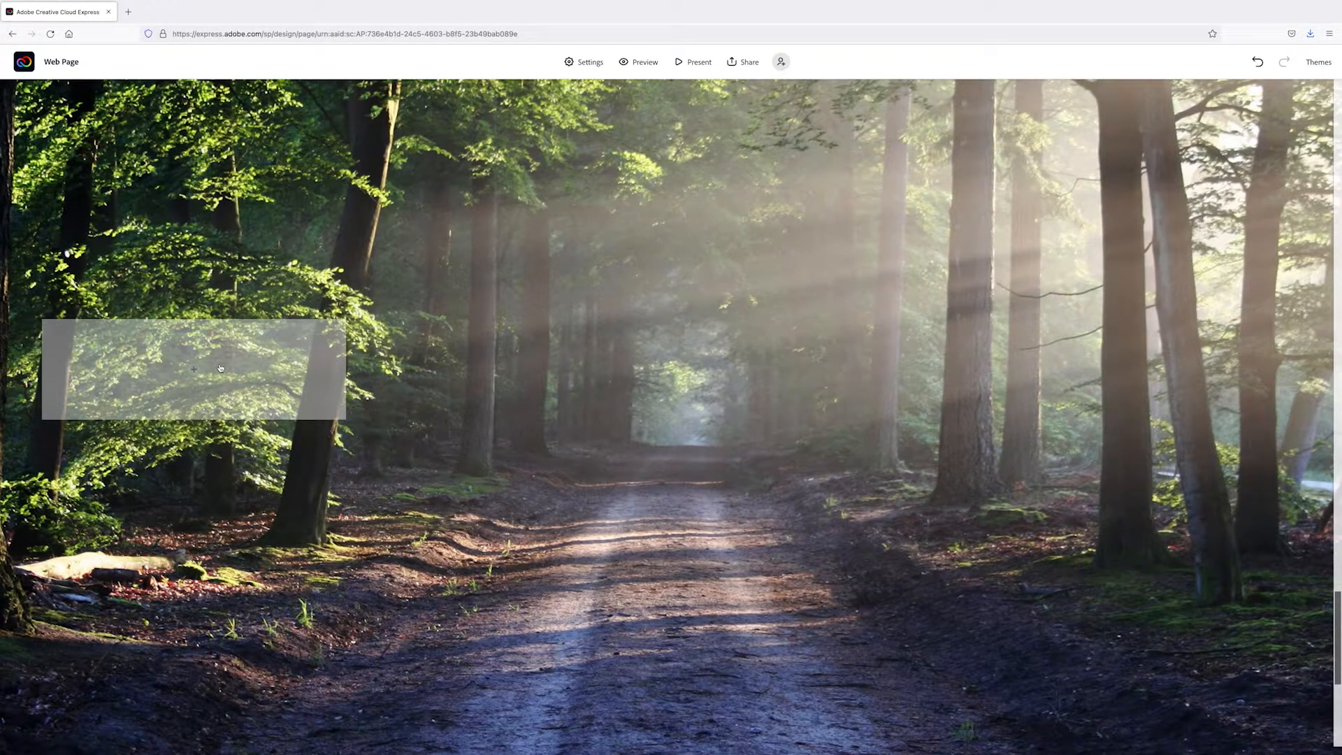
left_click(194, 369)
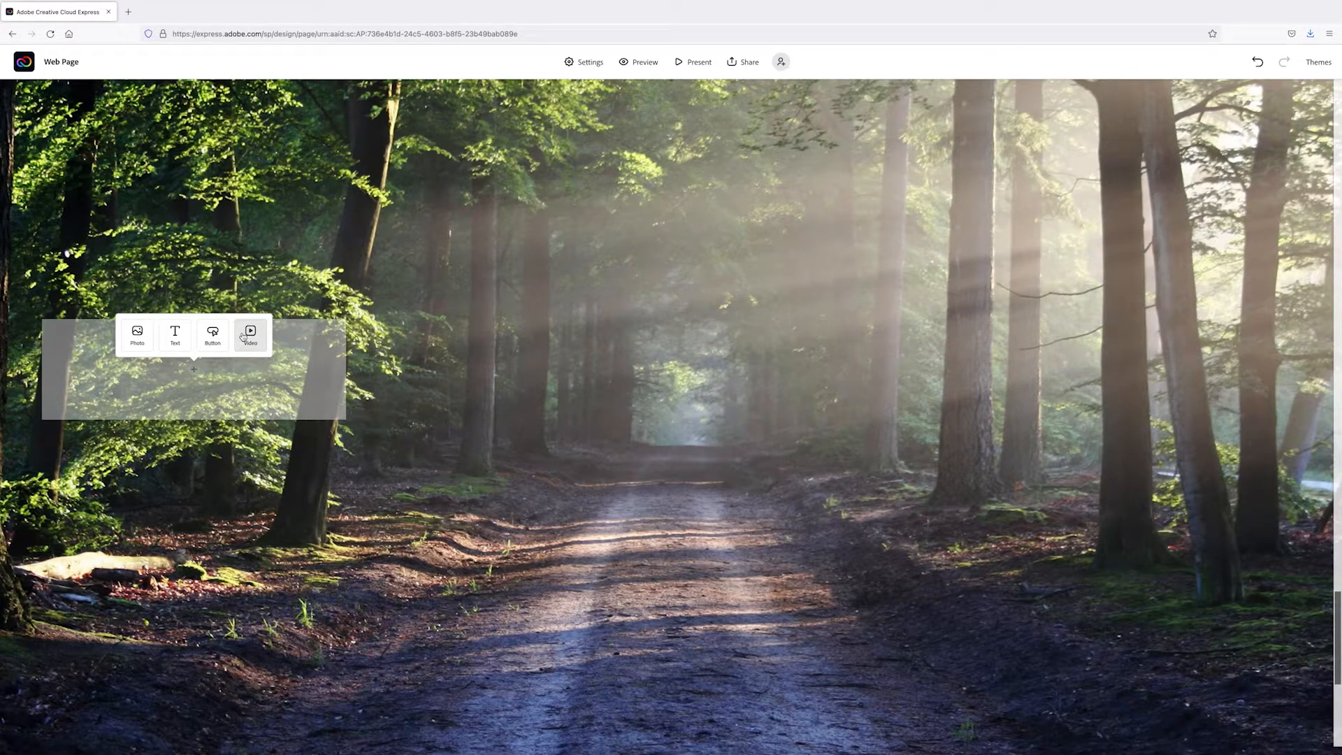
left_click(576, 413)
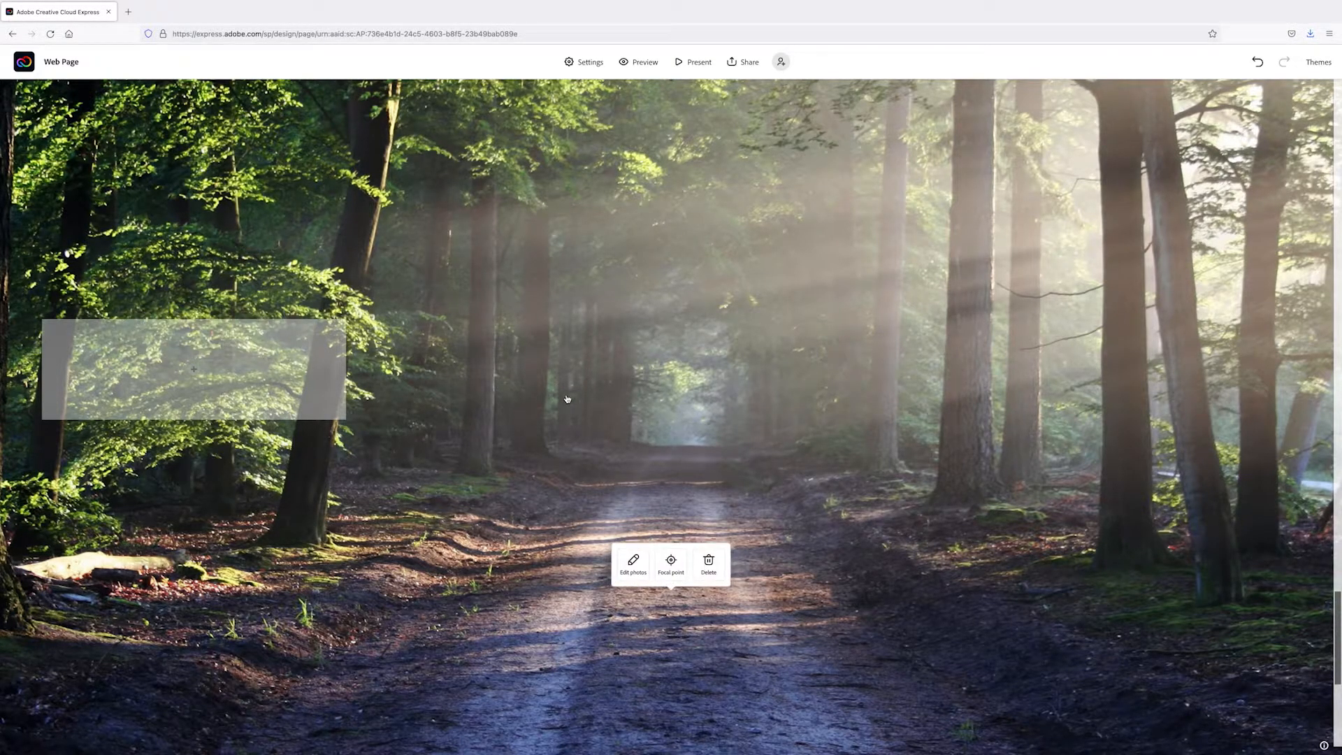
Add a split layout below the glideshow and fill its image half with the free photo of the red autumn forest path.
scroll(615, 483, "down", 3)
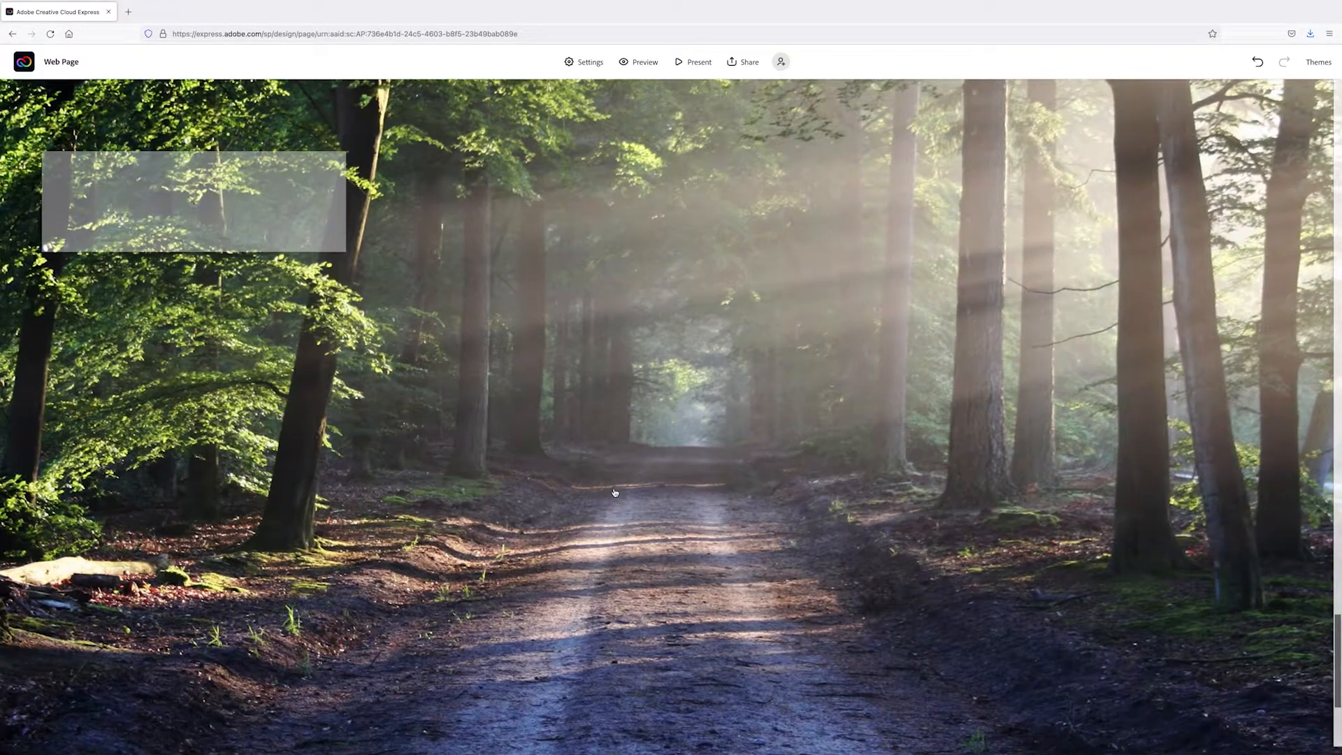
scroll(614, 493, "down", 2)
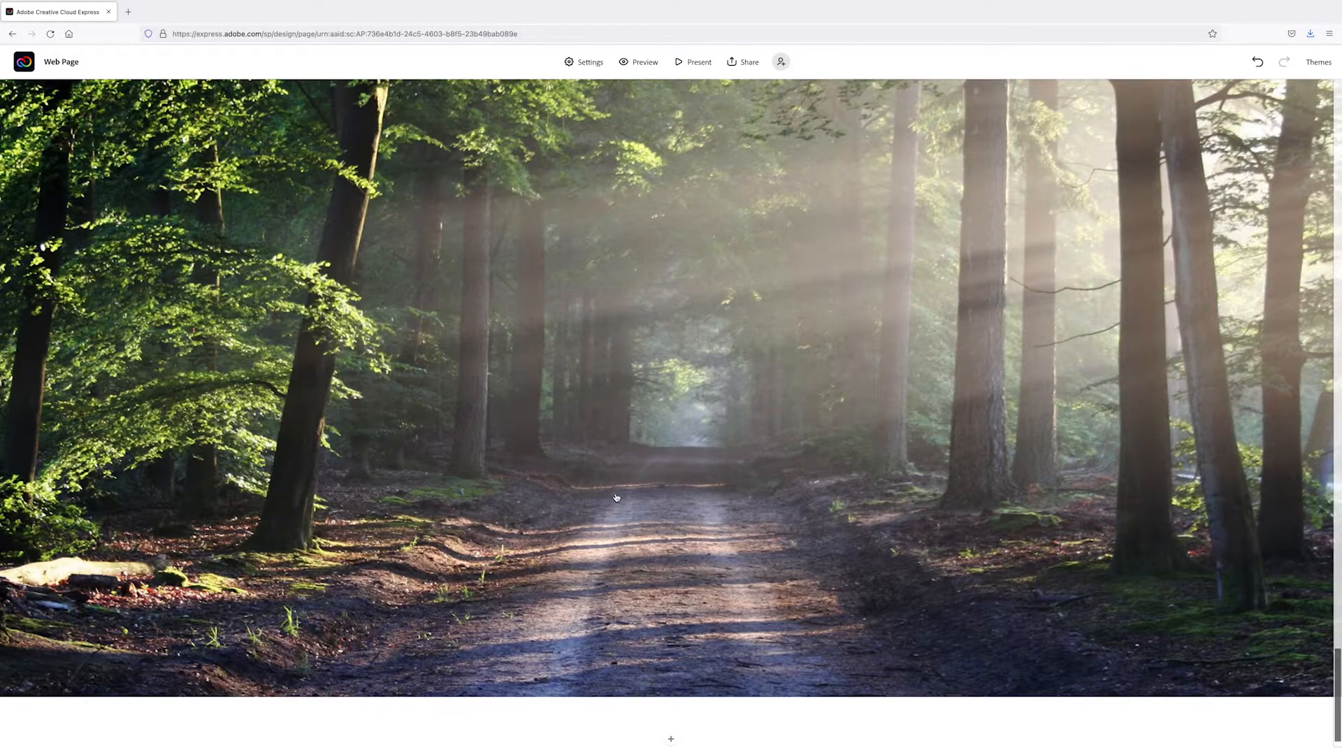
left_click(671, 738)
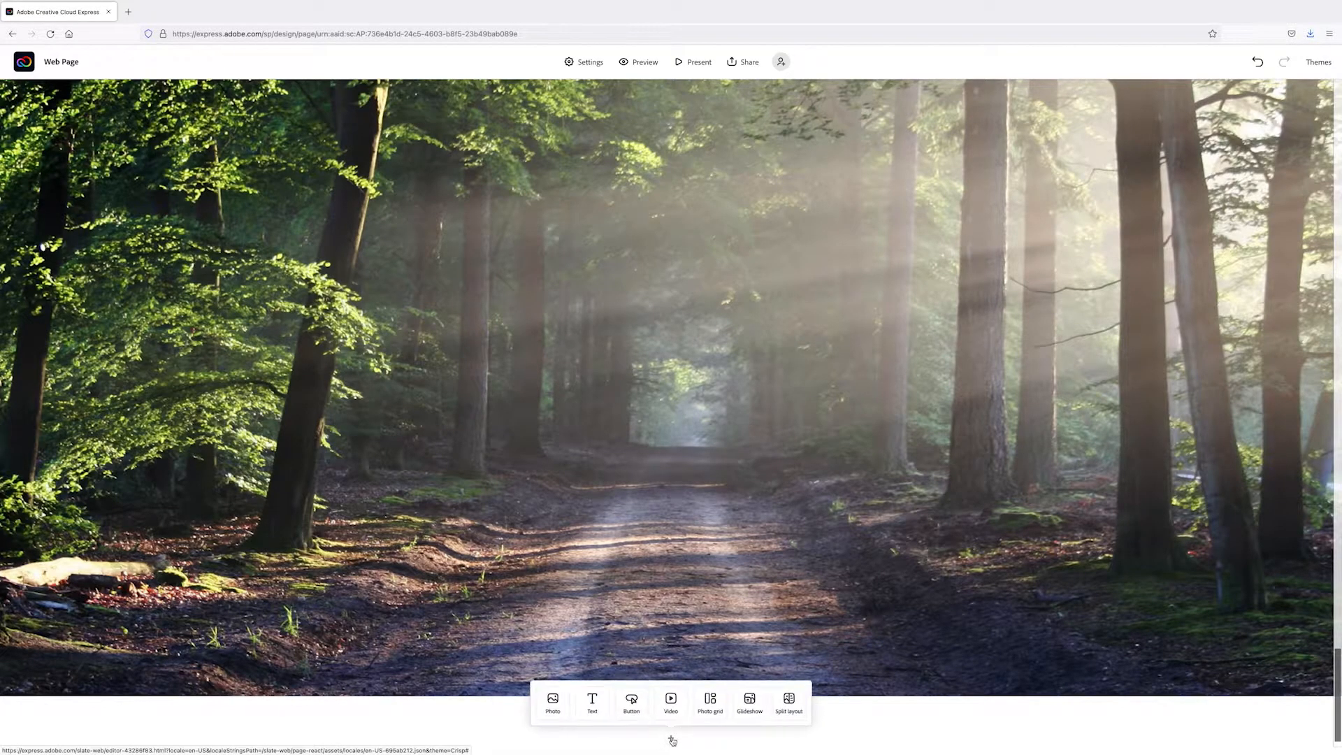
left_click(784, 711)
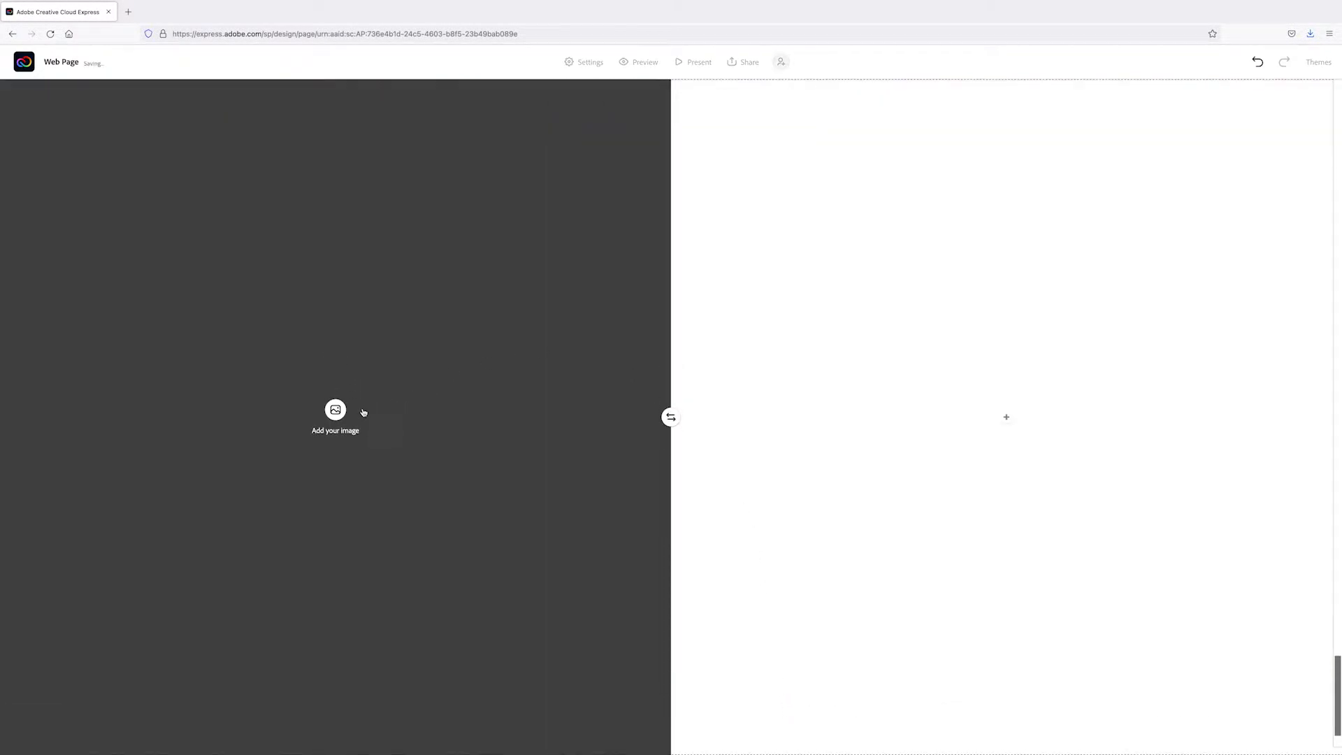
left_click(335, 410)
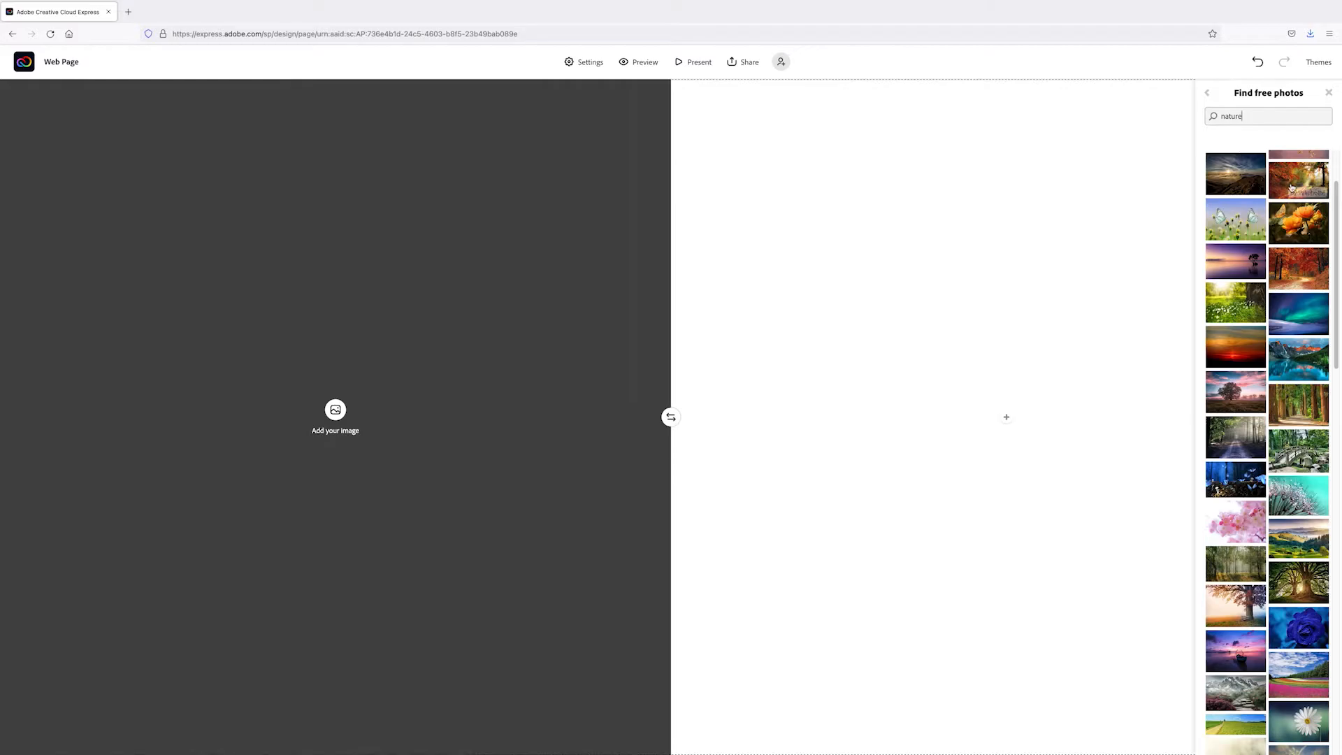
left_click(1295, 271)
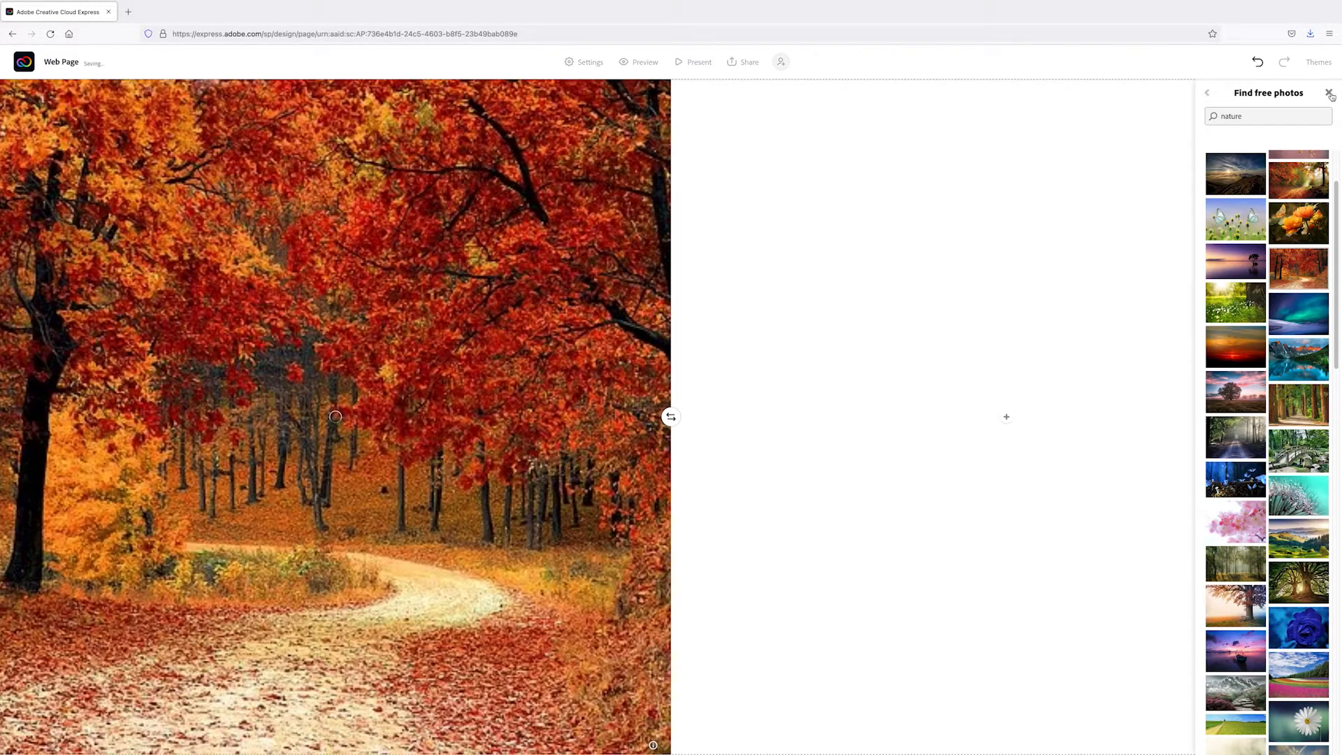
left_click(1328, 93)
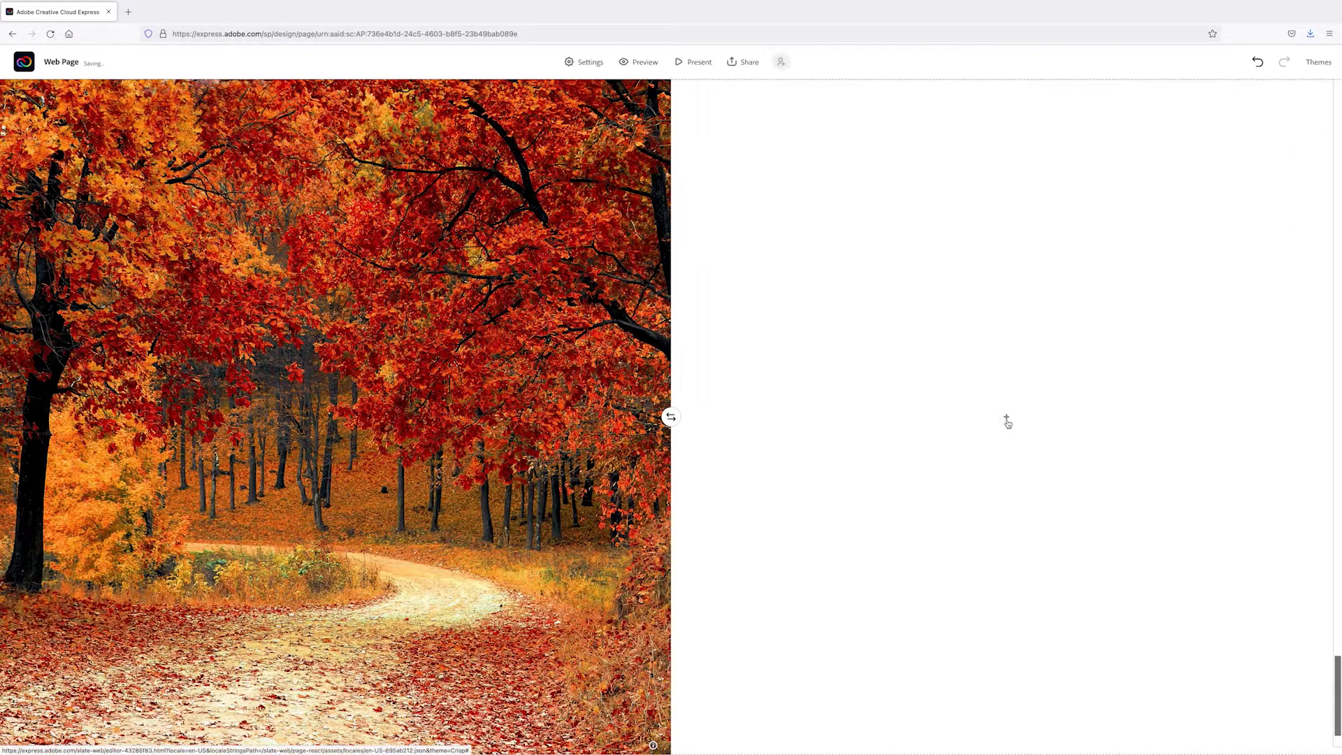
Check the content options for the split layout's empty half and swap its sides so the autumn photo sits on the right.
left_click(1006, 419)
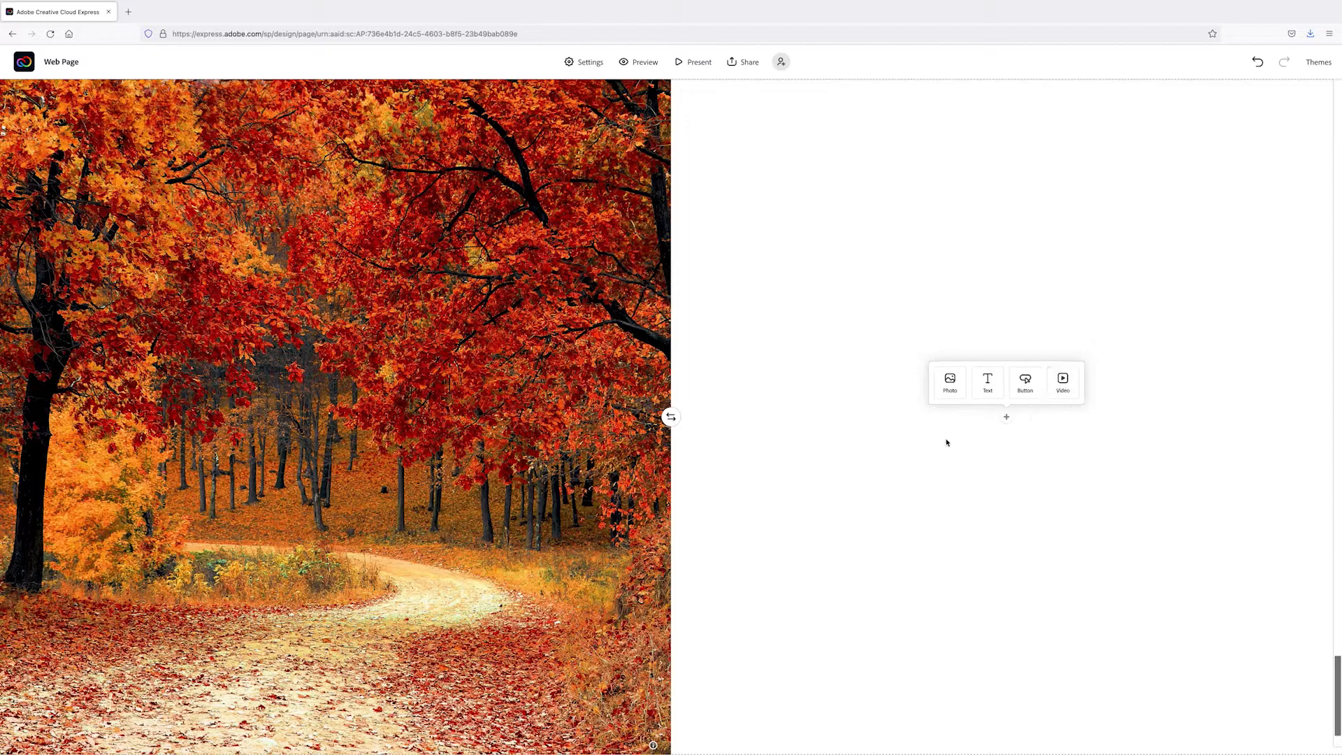
left_click(880, 439)
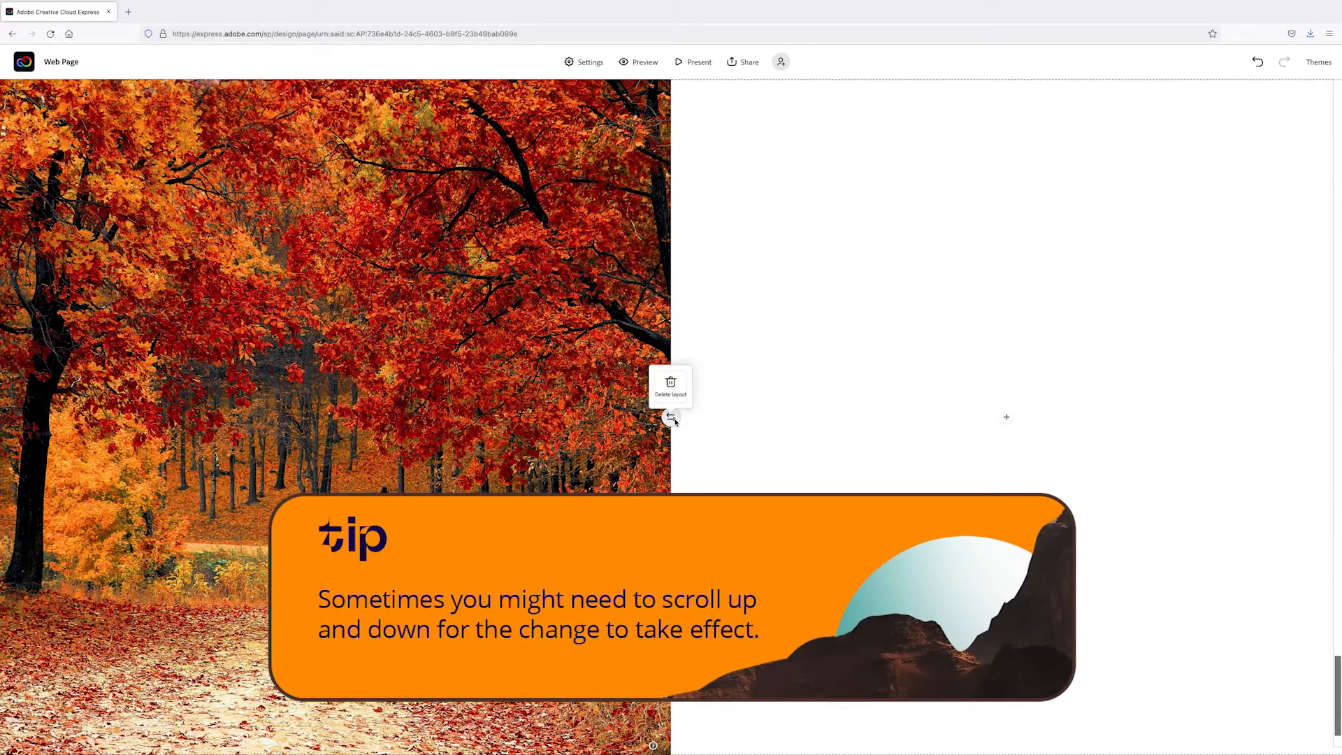
left_click(671, 417)
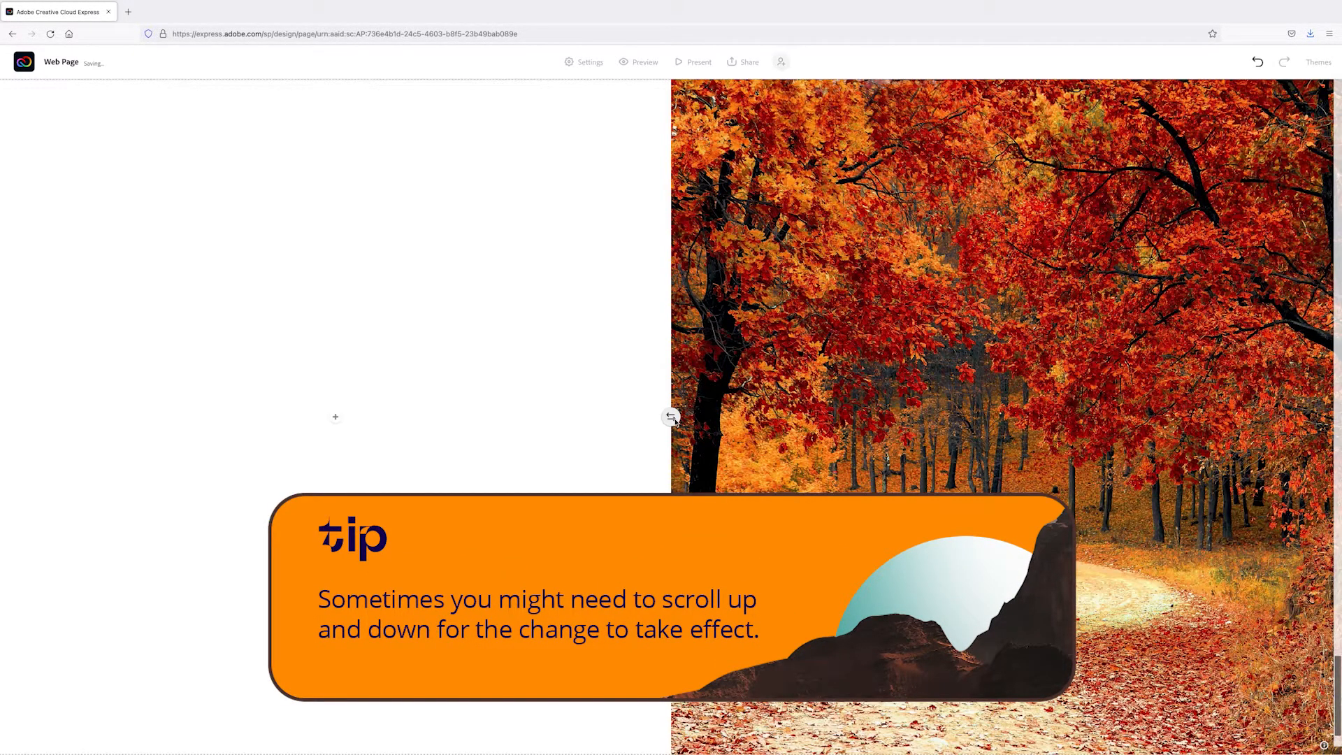
Embed the YouTube video "Set Up a Podcast in 1 Minute" below the split layout using its copied link.
scroll(675, 419, "down", 2)
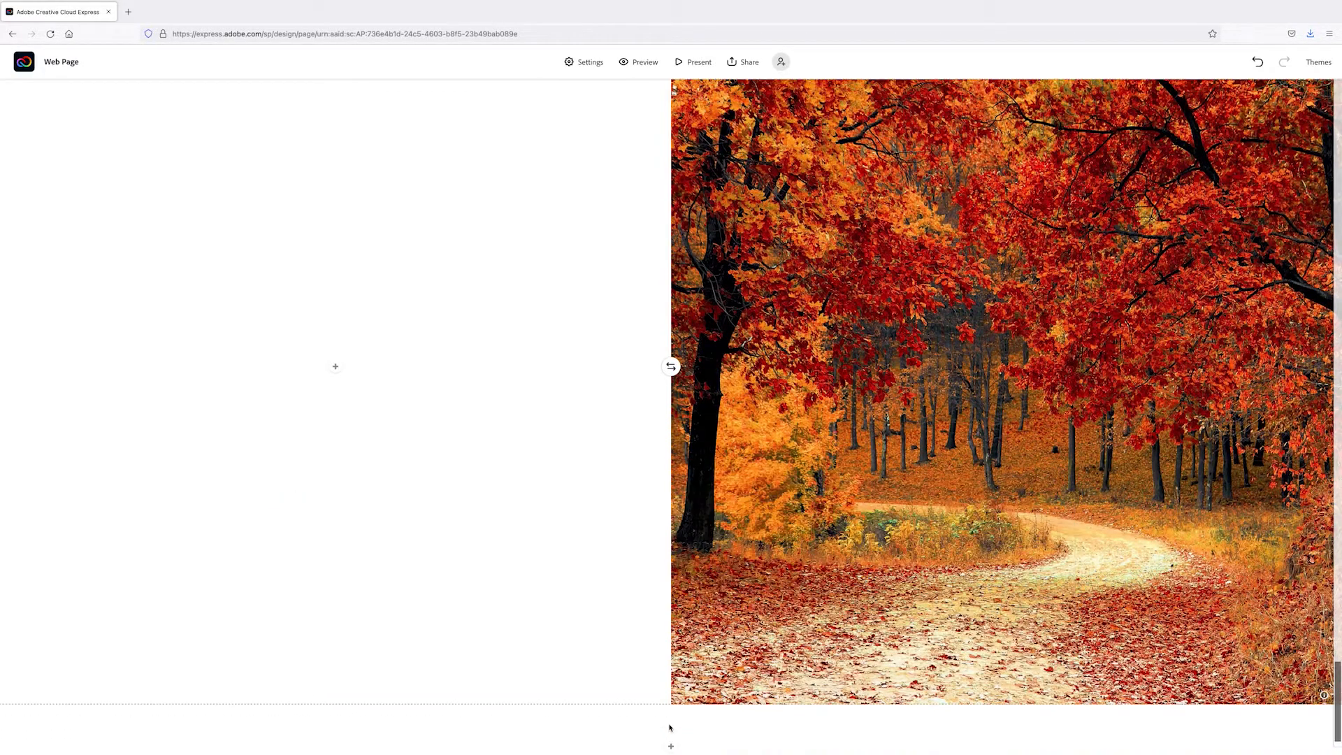
scroll(669, 728, "down", 1)
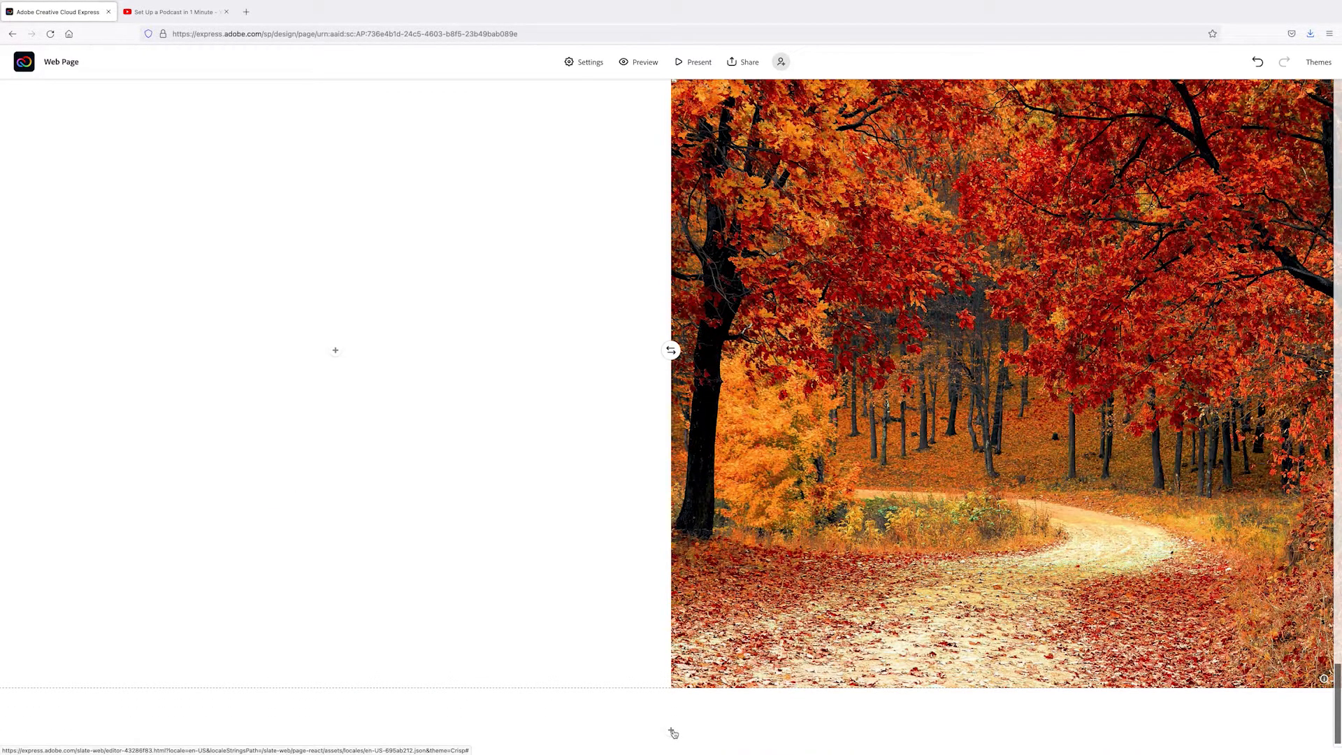
left_click(671, 731)
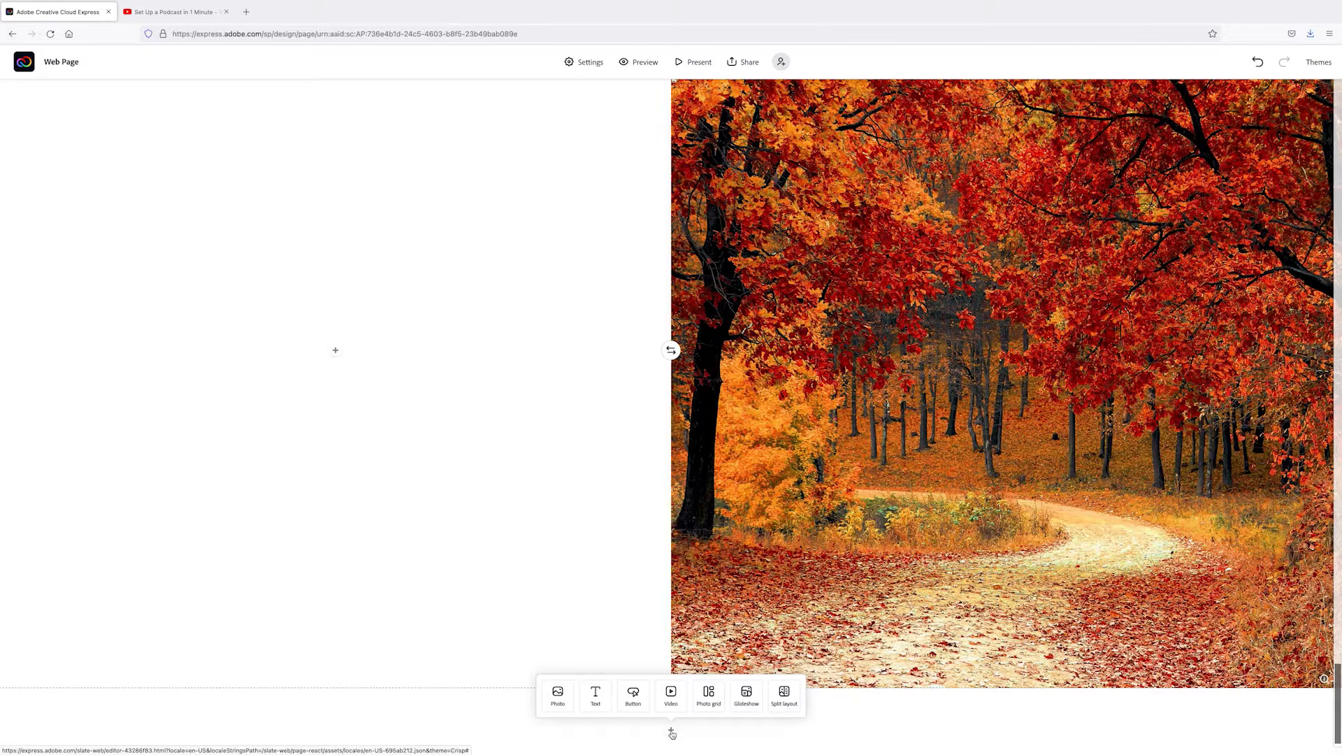
left_click(670, 695)
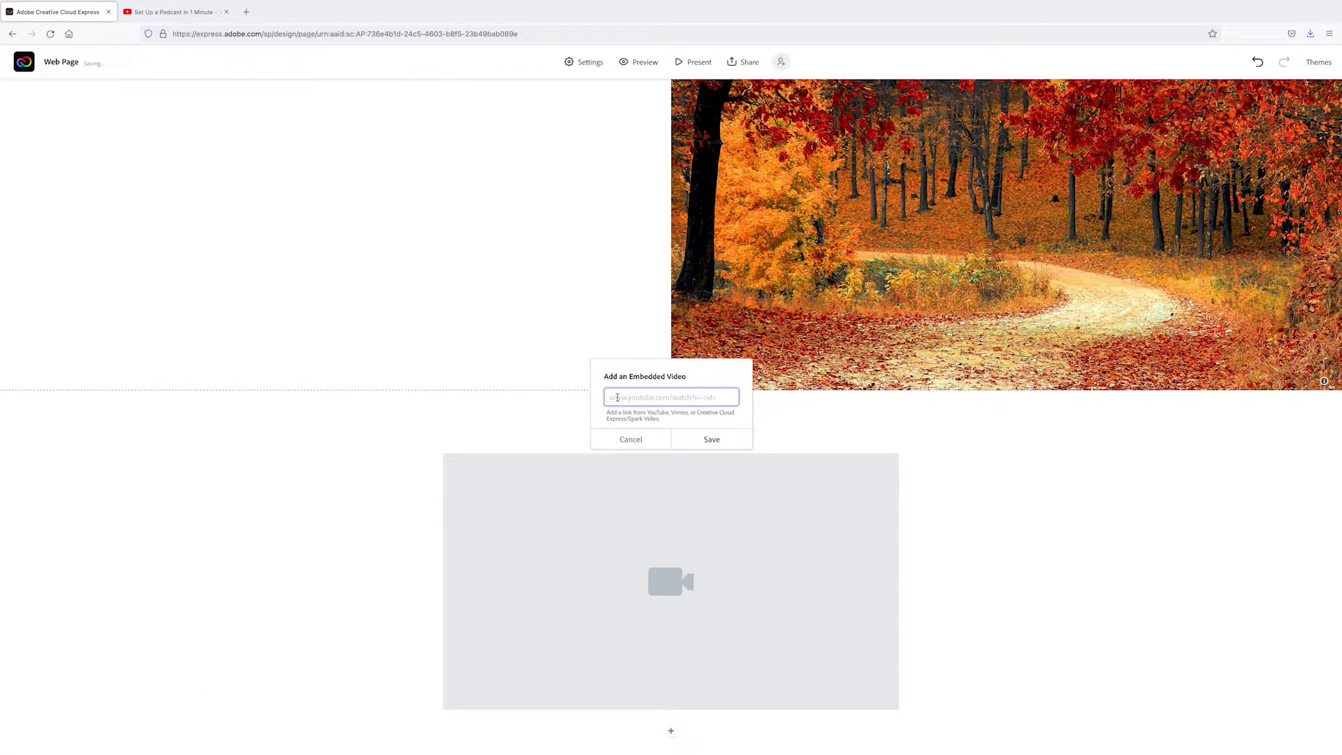
key("ctrl+v")
left_click(711, 439)
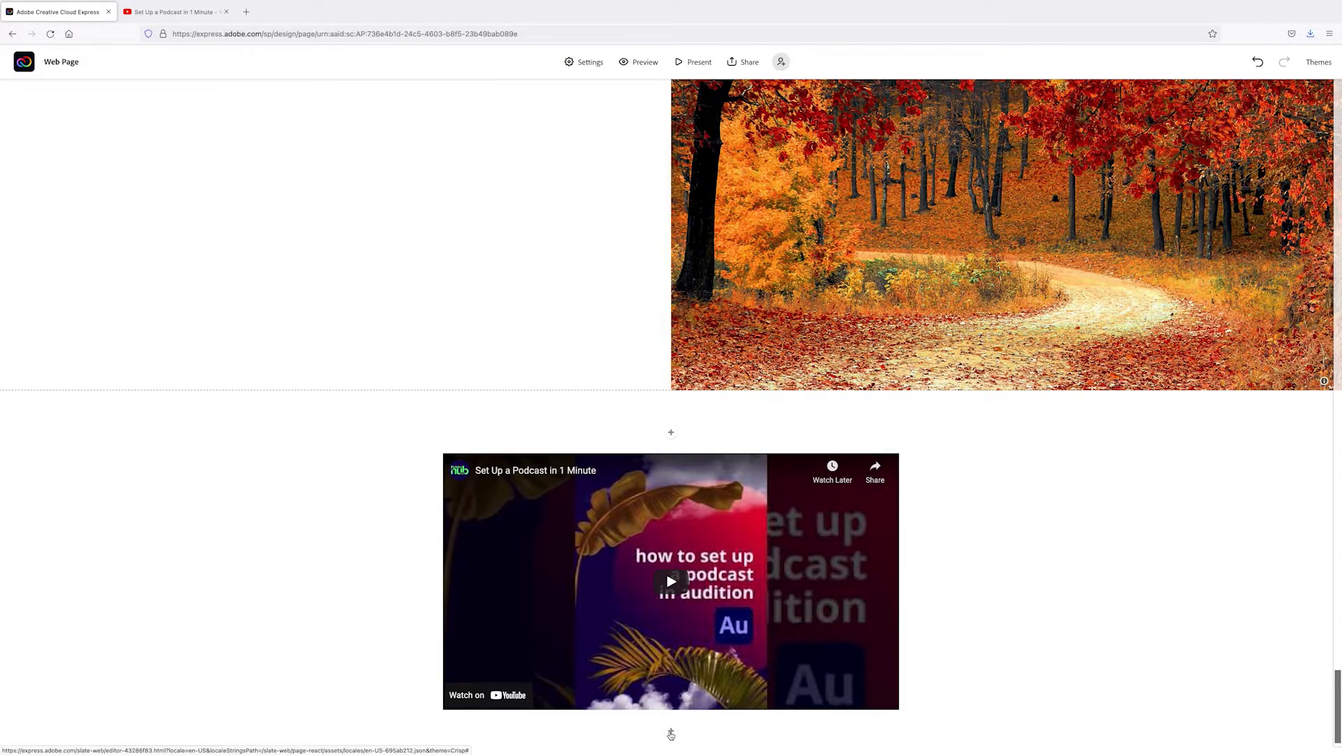
Publish the page without picking a category, try the author display option, and create a shareable link.
left_click(747, 63)
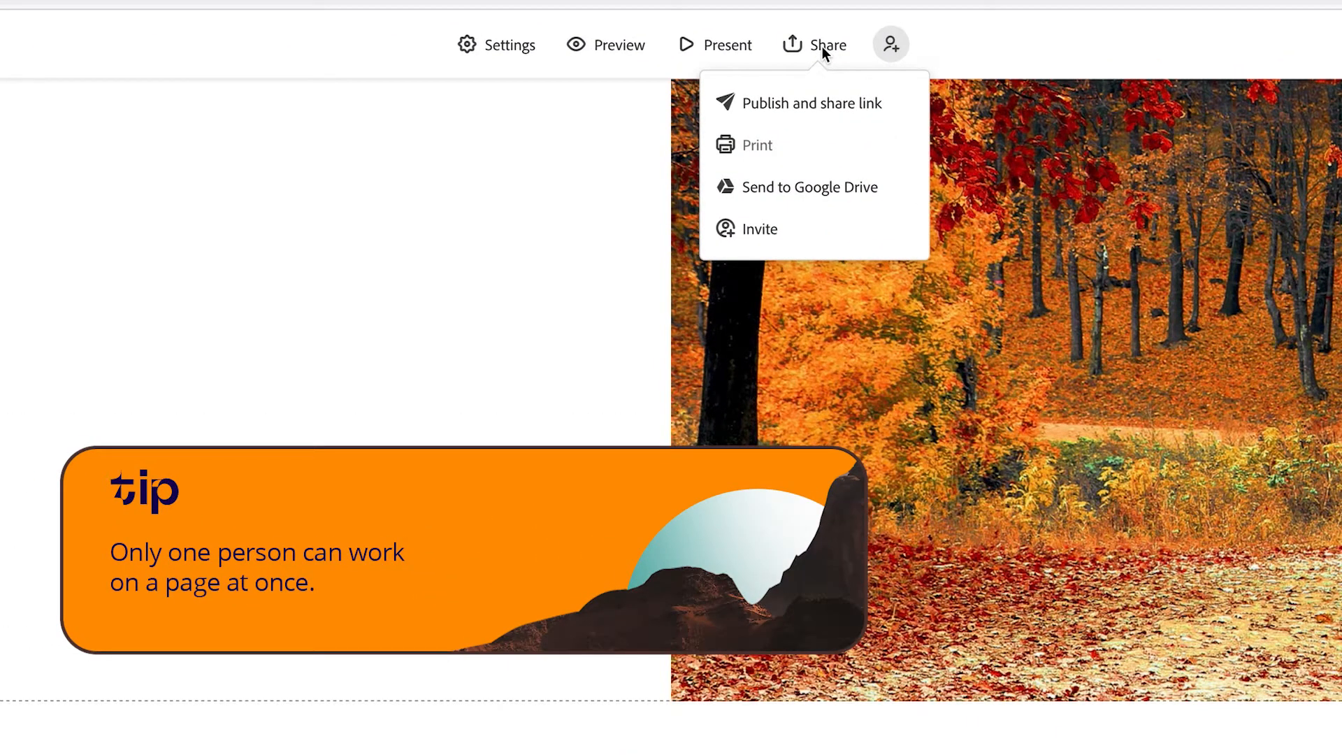
left_click(823, 101)
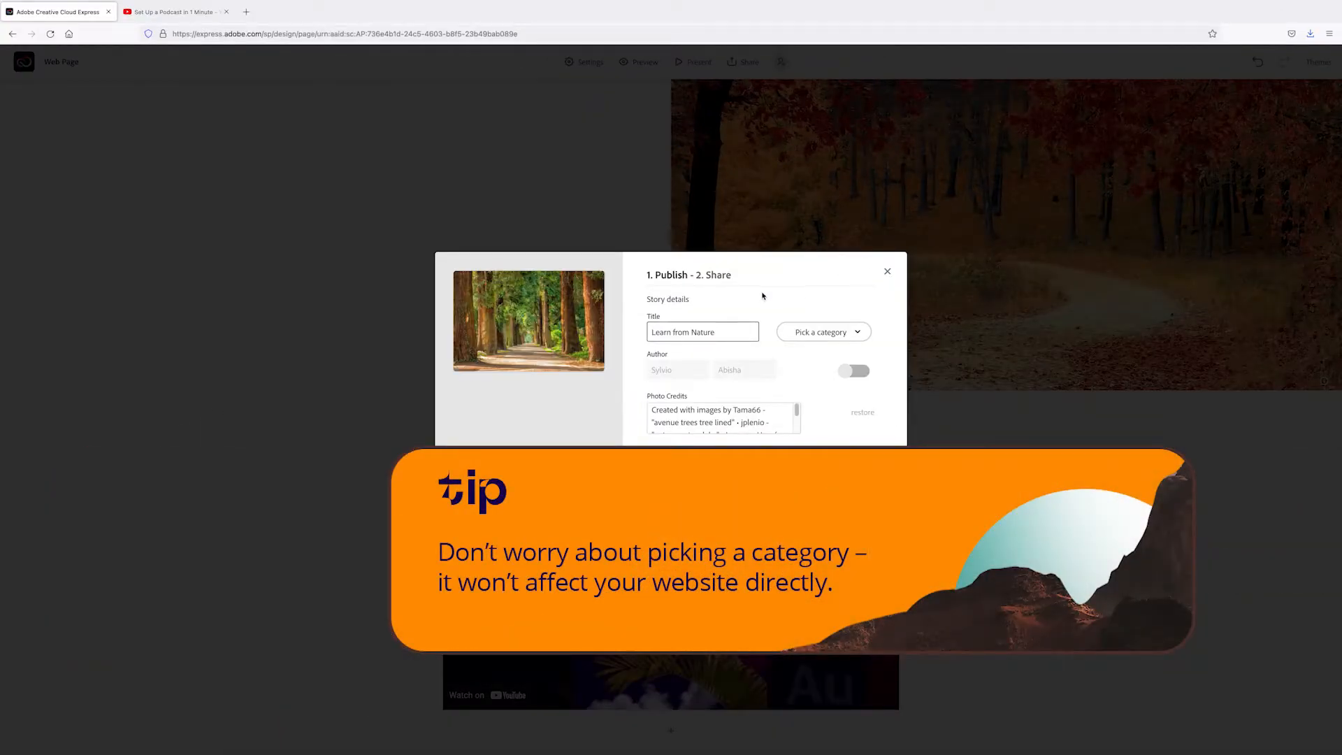
left_click(826, 335)
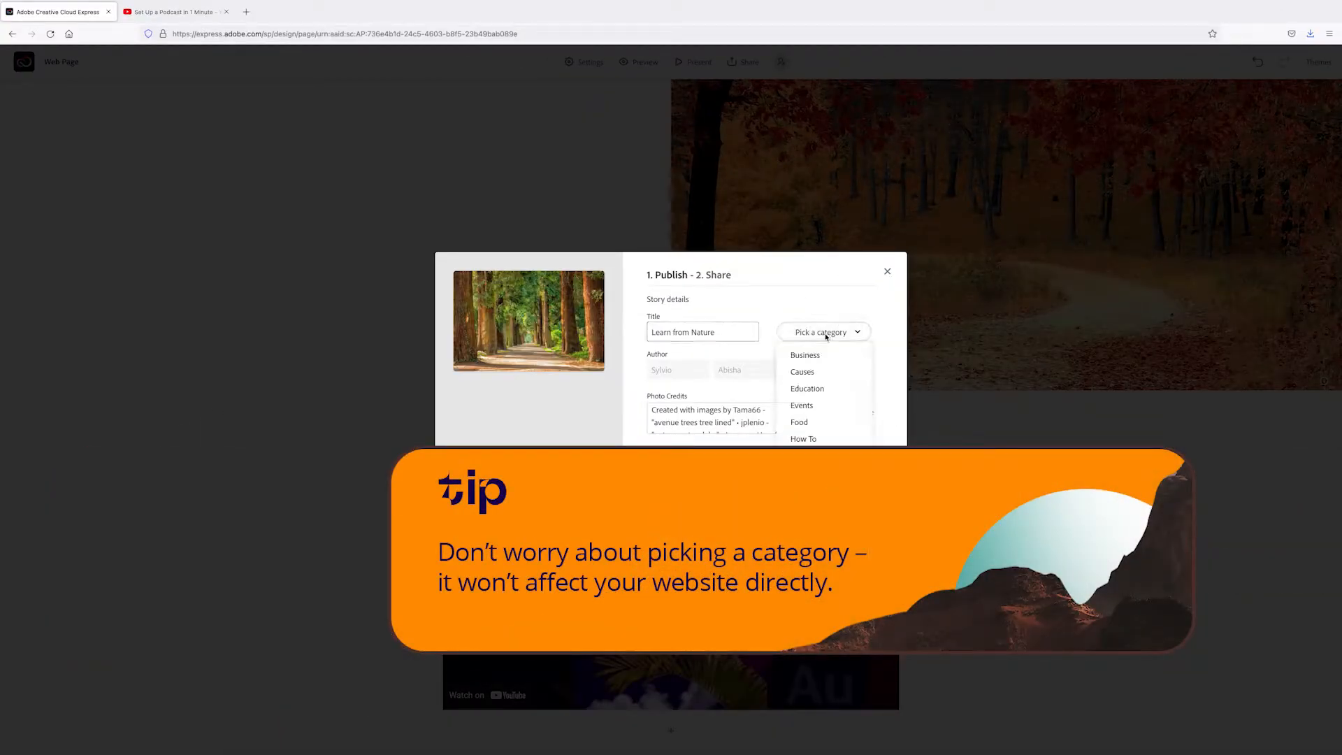
left_click(826, 335)
left_click(841, 375)
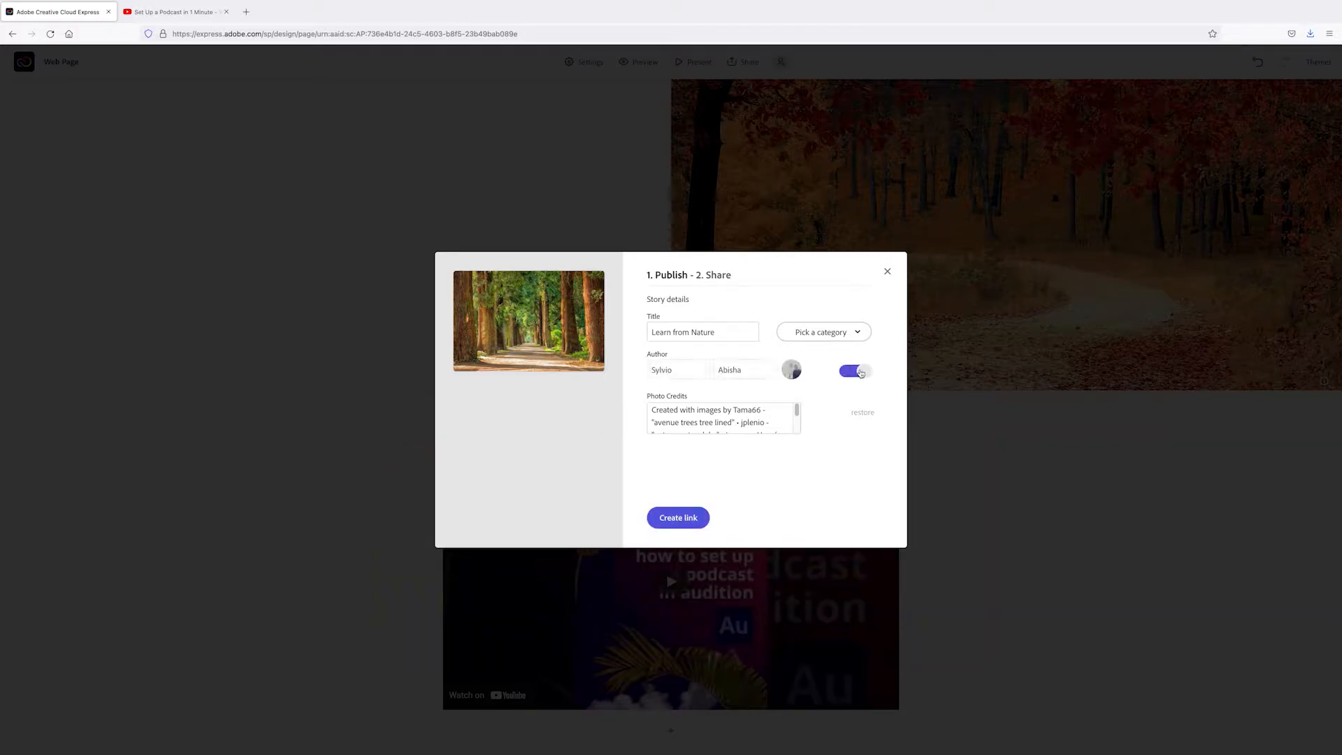
left_click(860, 371)
scroll(726, 419, "down", 3)
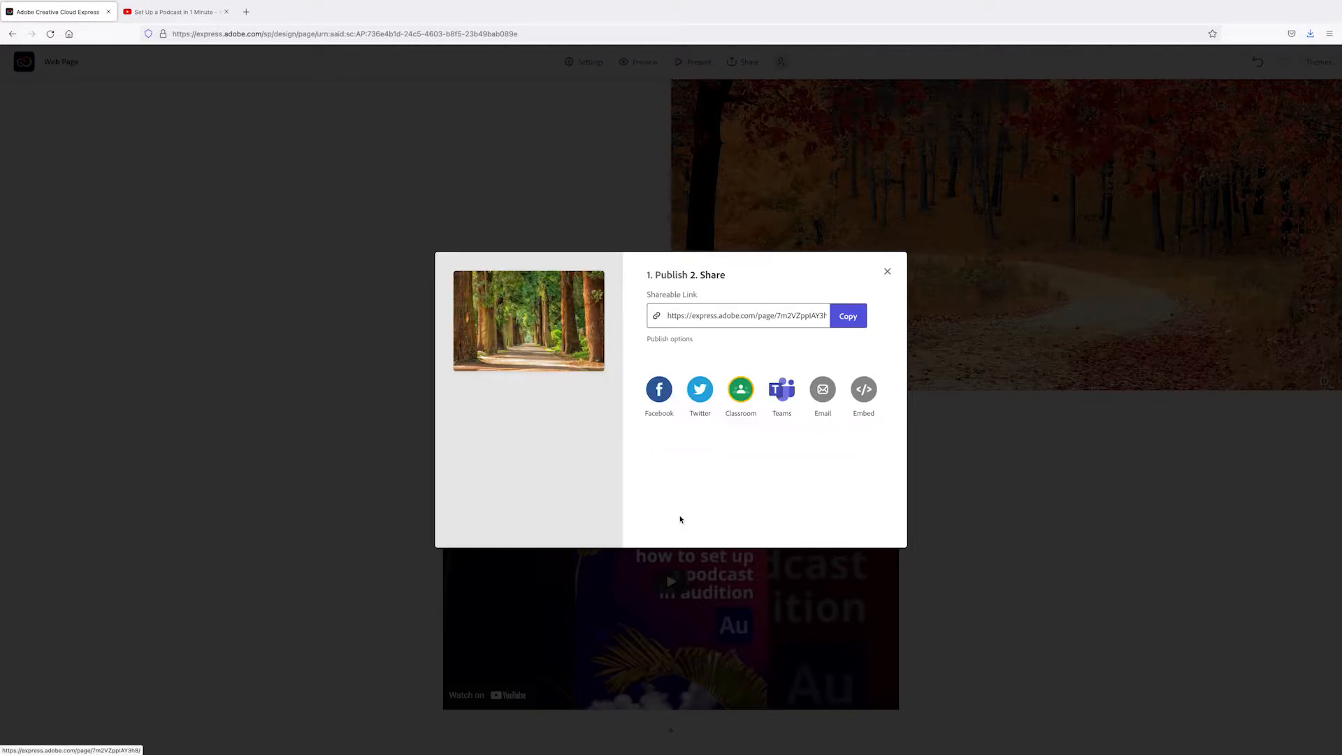
Copy the shareable link and look through the published "Learn from Nature" page in a new browser tab.
left_click(847, 315)
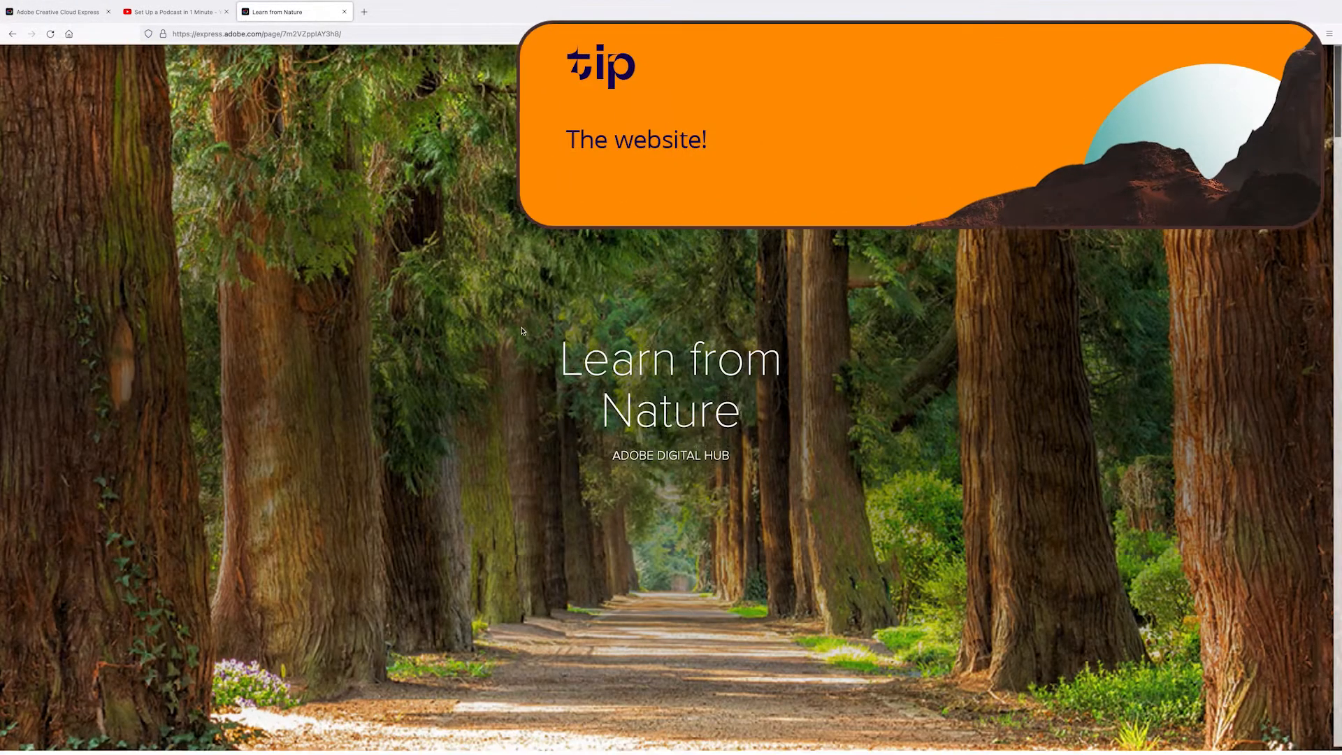
scroll(520, 331, "down", 20)
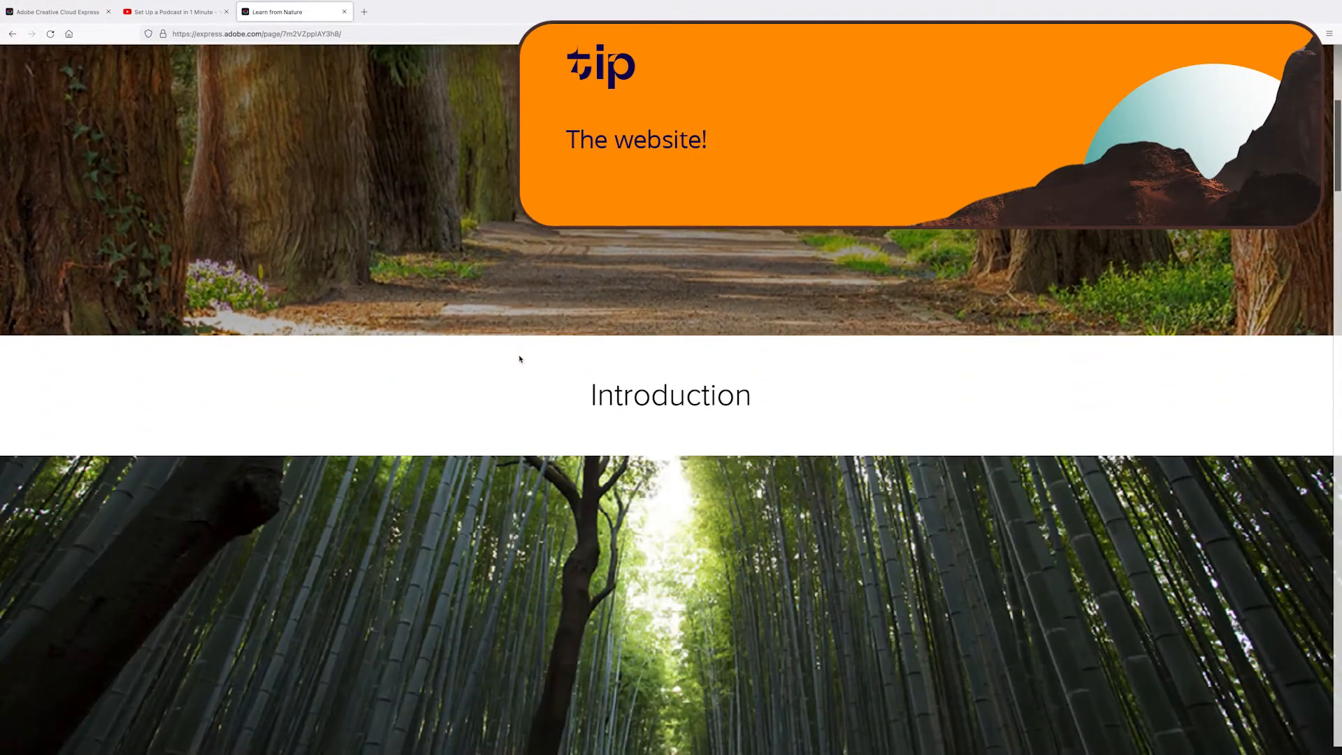
scroll(519, 360, "down", 20)
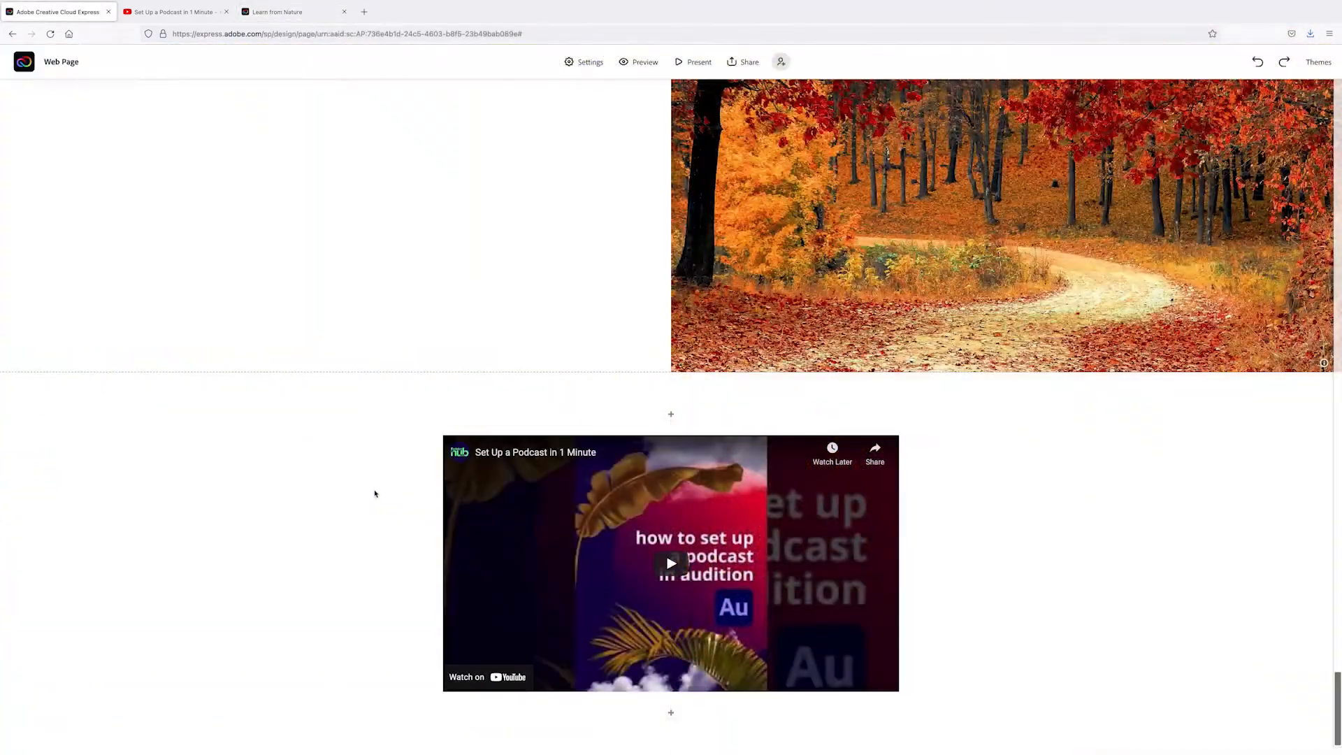
Delete the embedded podcast video below the split layout and update the published link with this change.
left_click(770, 548)
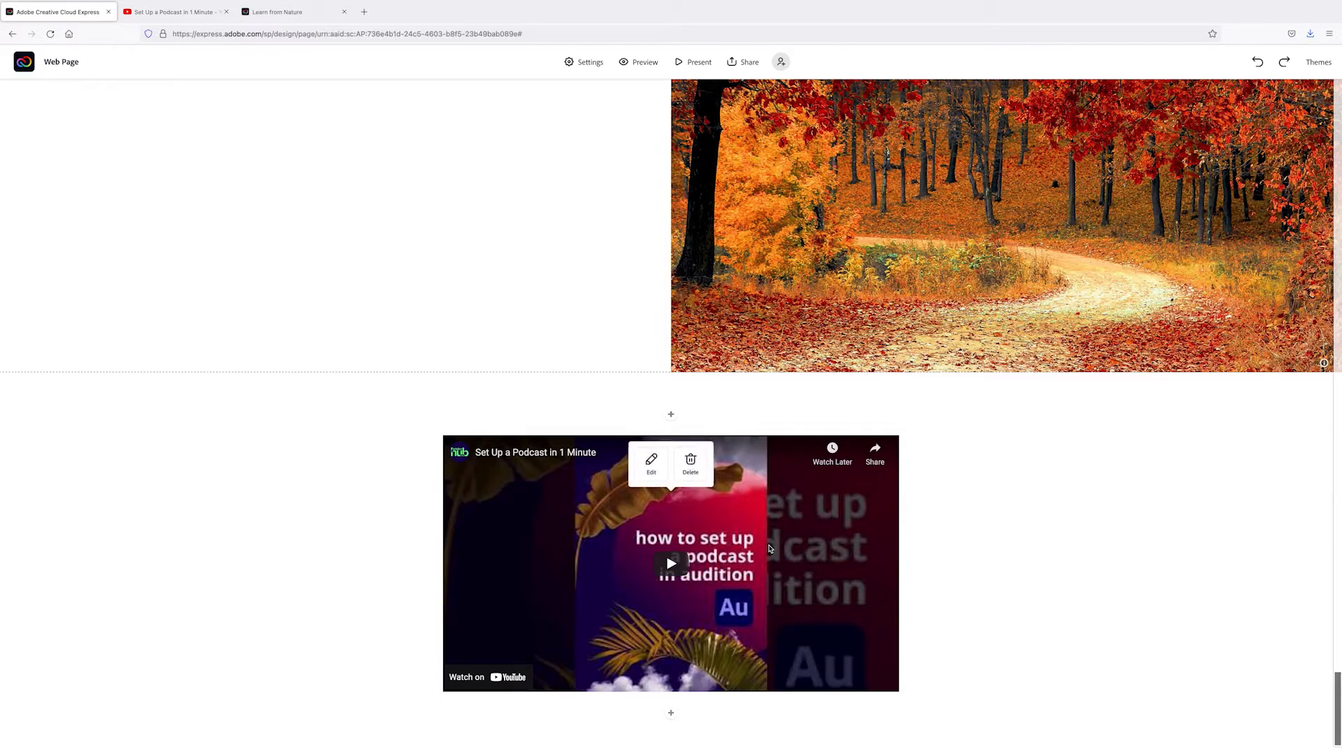
left_click(699, 476)
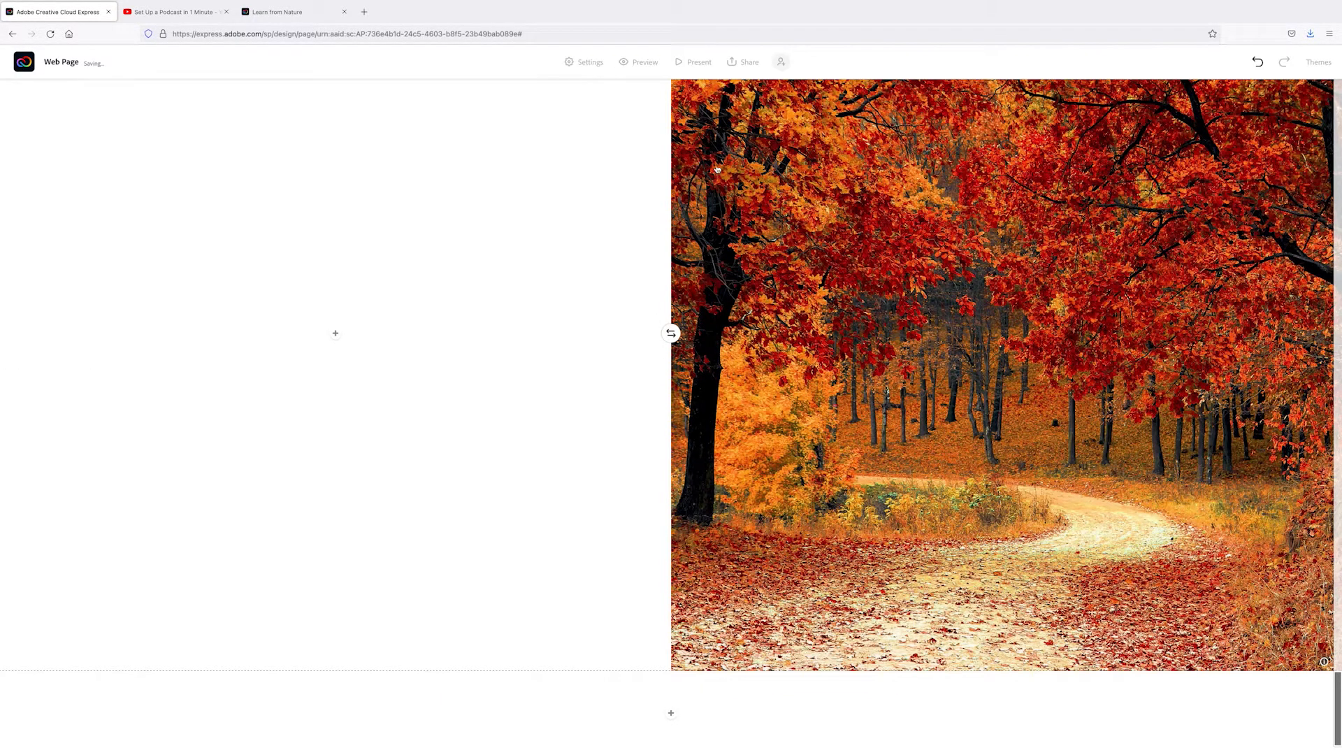
left_click(749, 63)
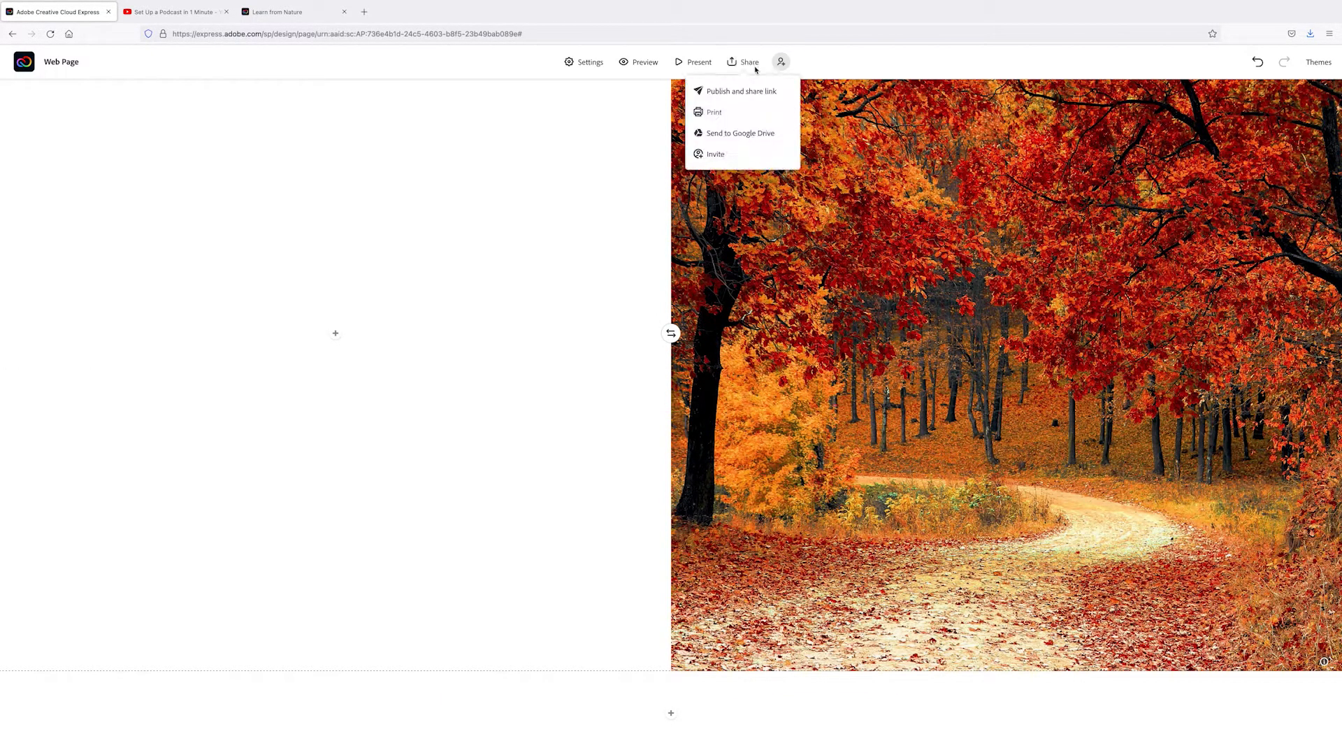
left_click(742, 91)
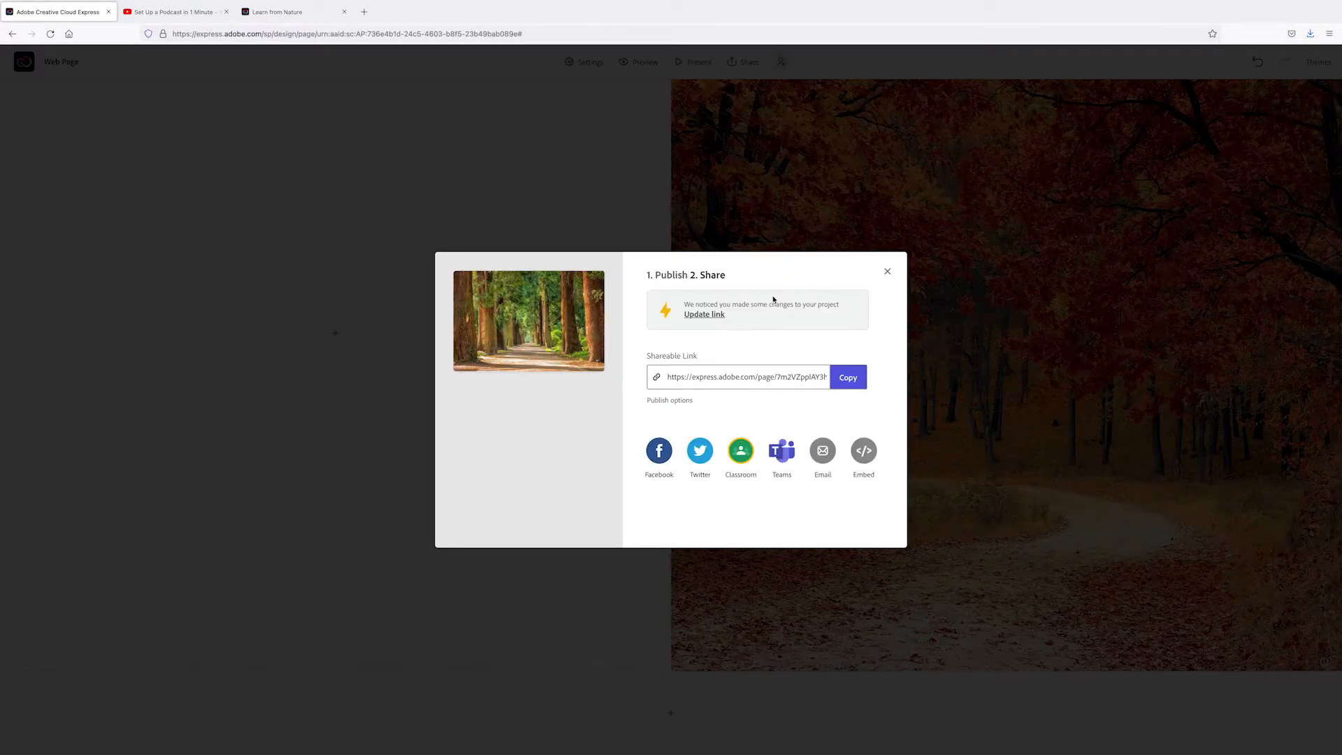
left_click(710, 315)
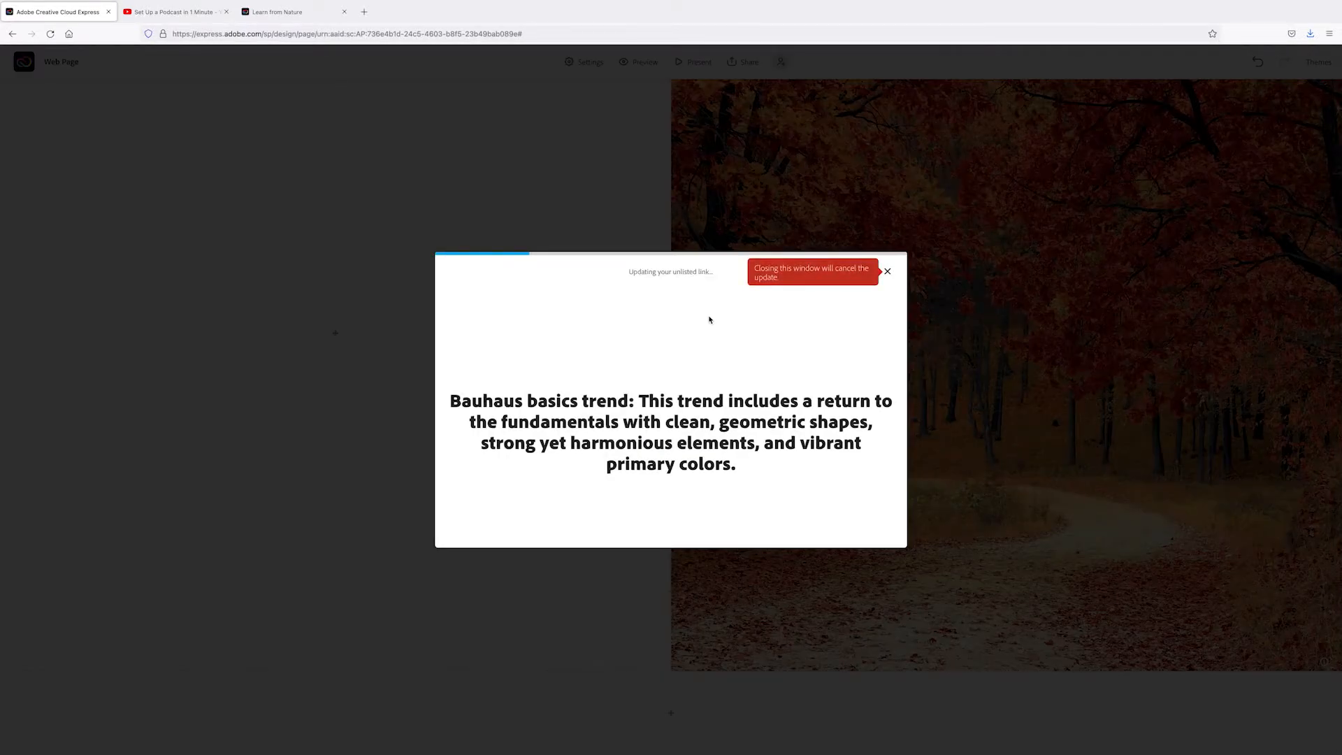